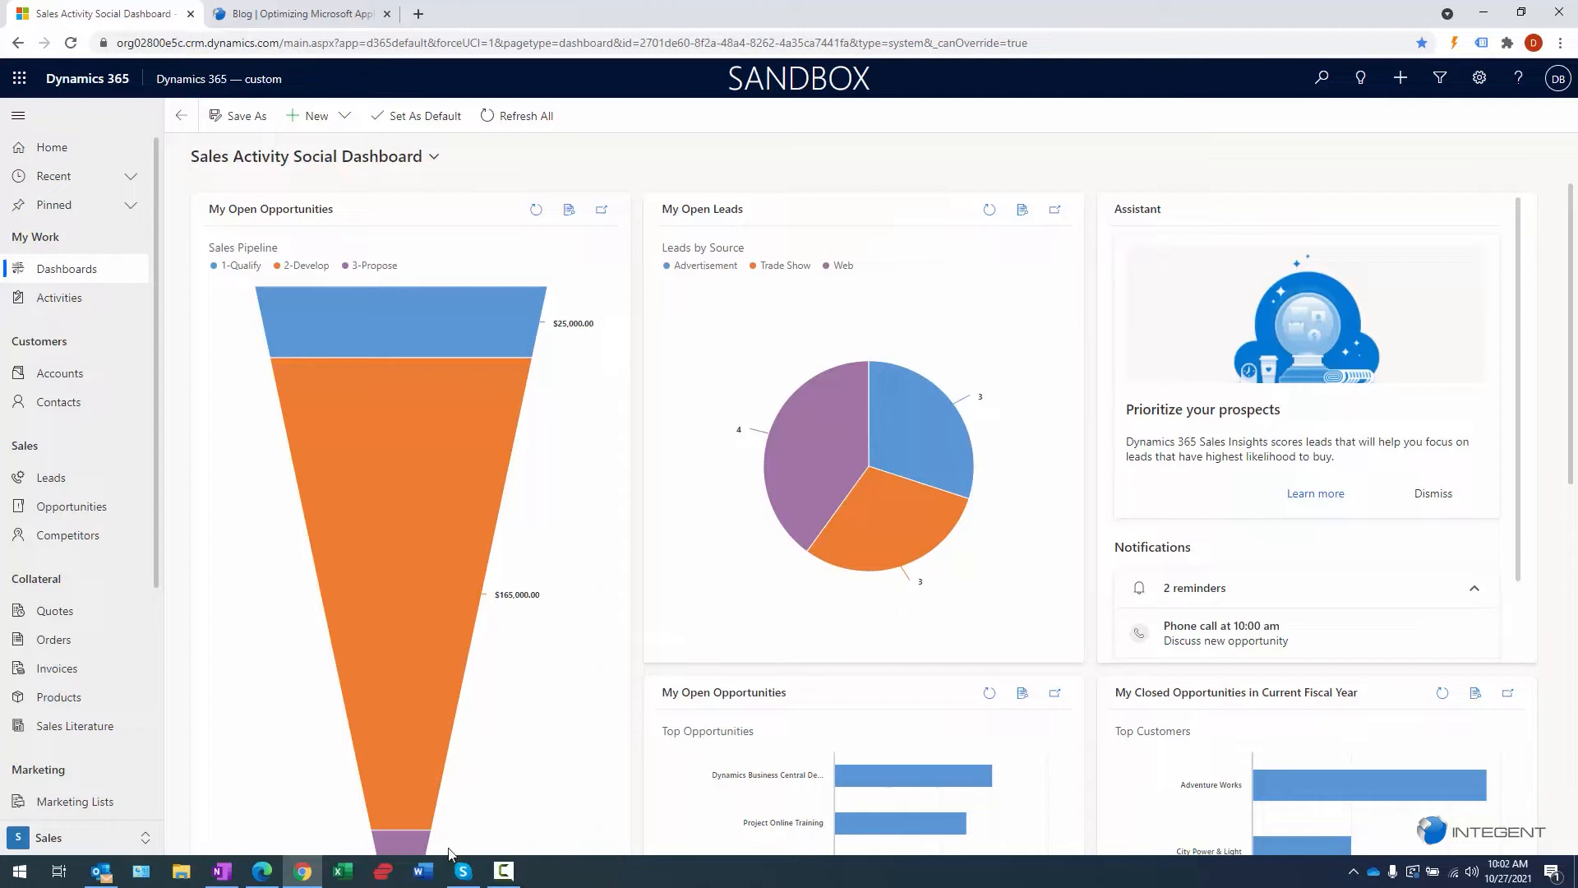
- Open the Leads list and switch its view to All Leads
mouse_move(482, 508)
click(504, 873)
click(504, 877)
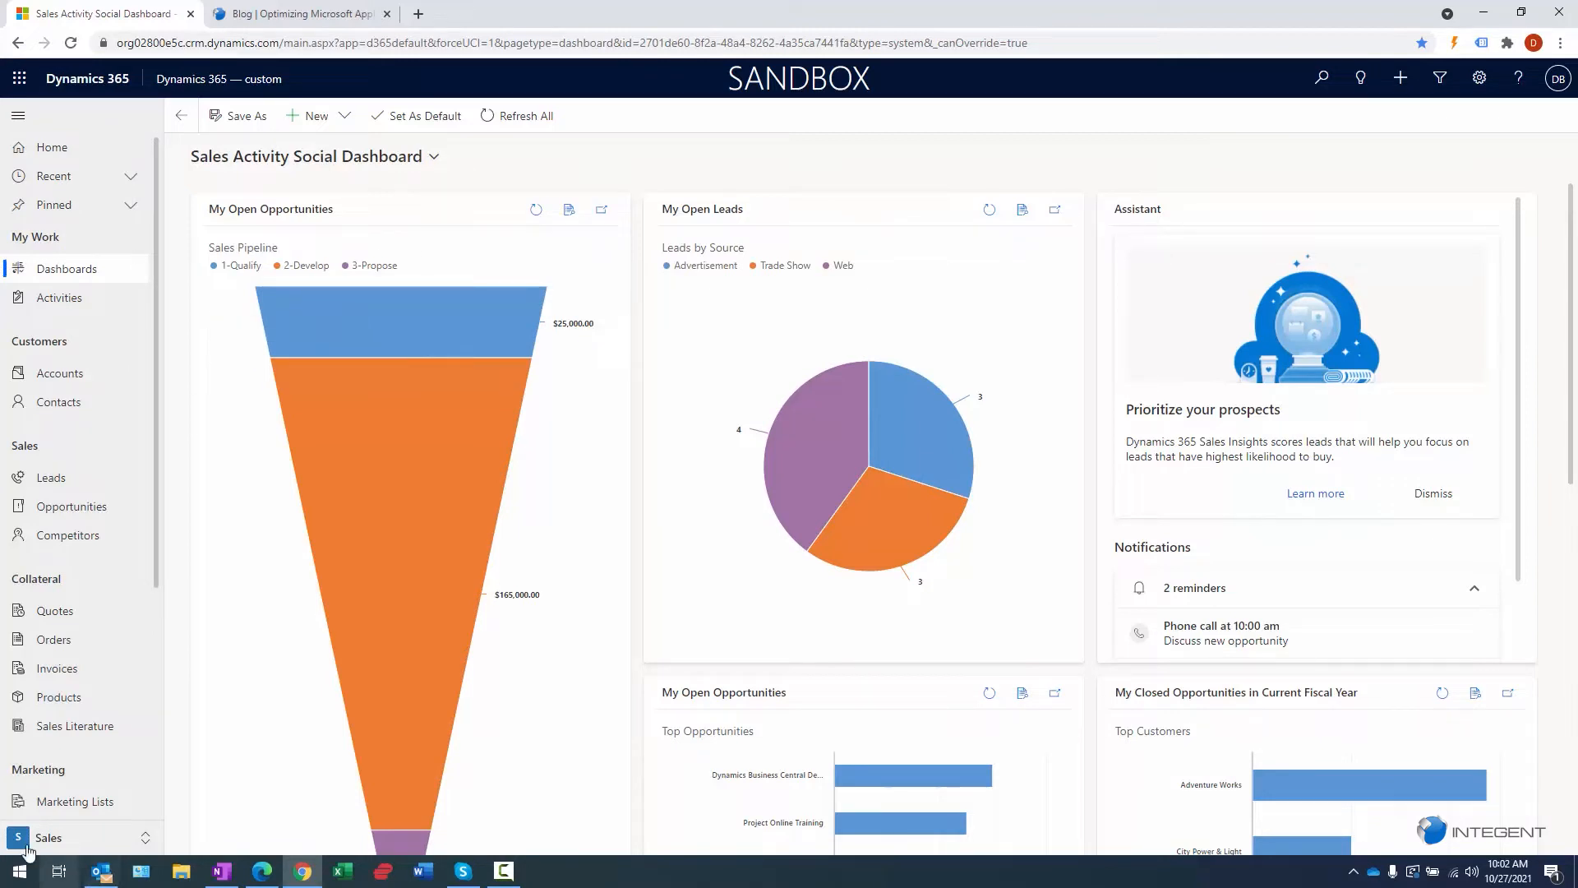
click(54, 483)
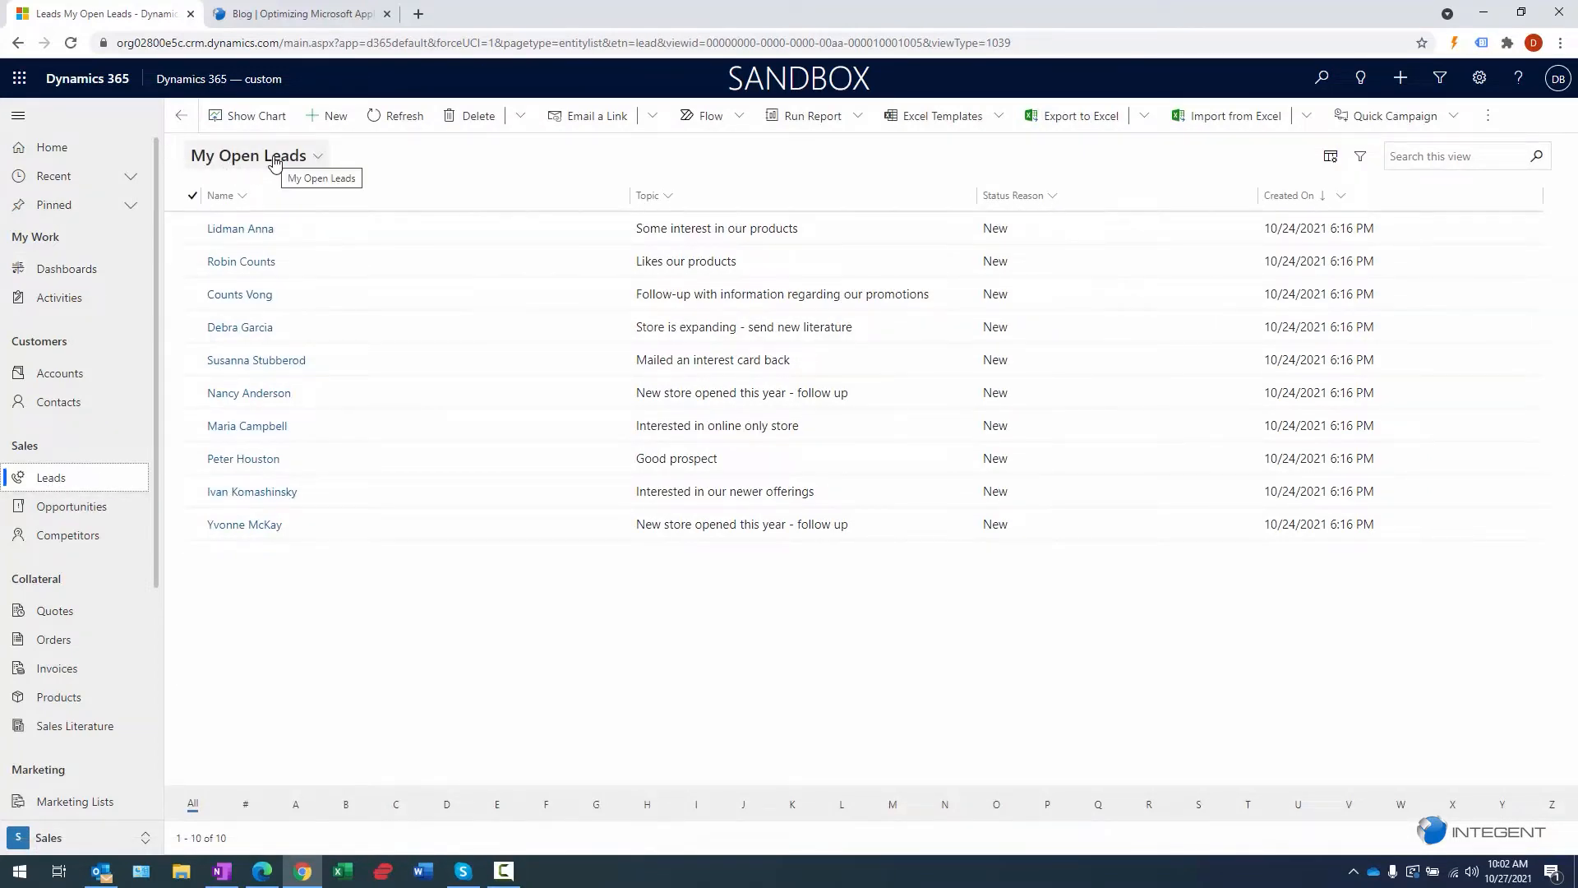
click(275, 164)
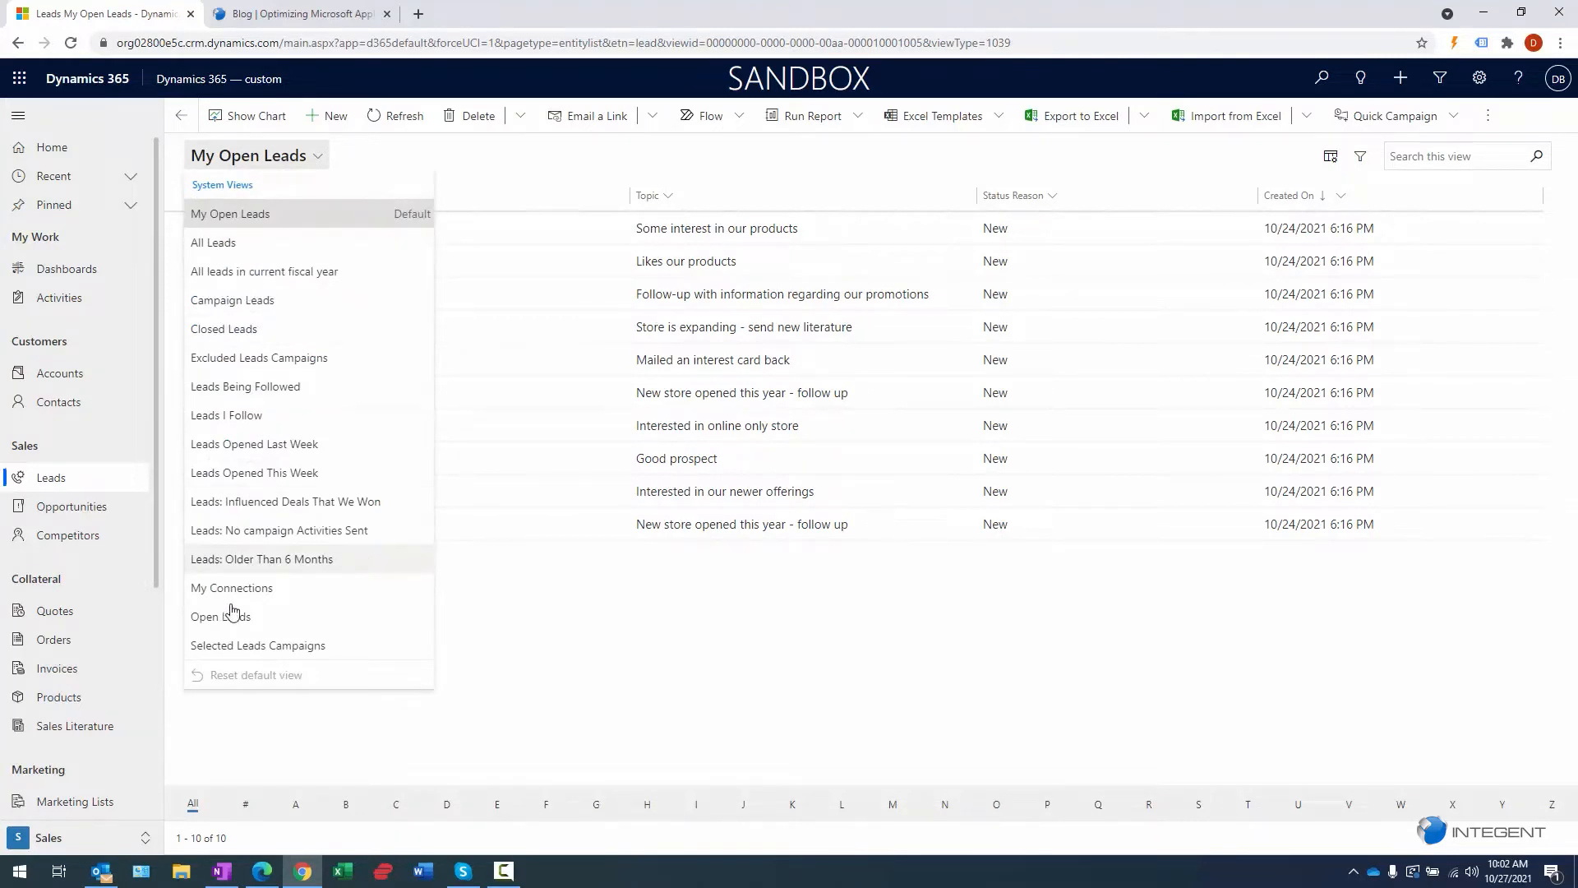
click(250, 242)
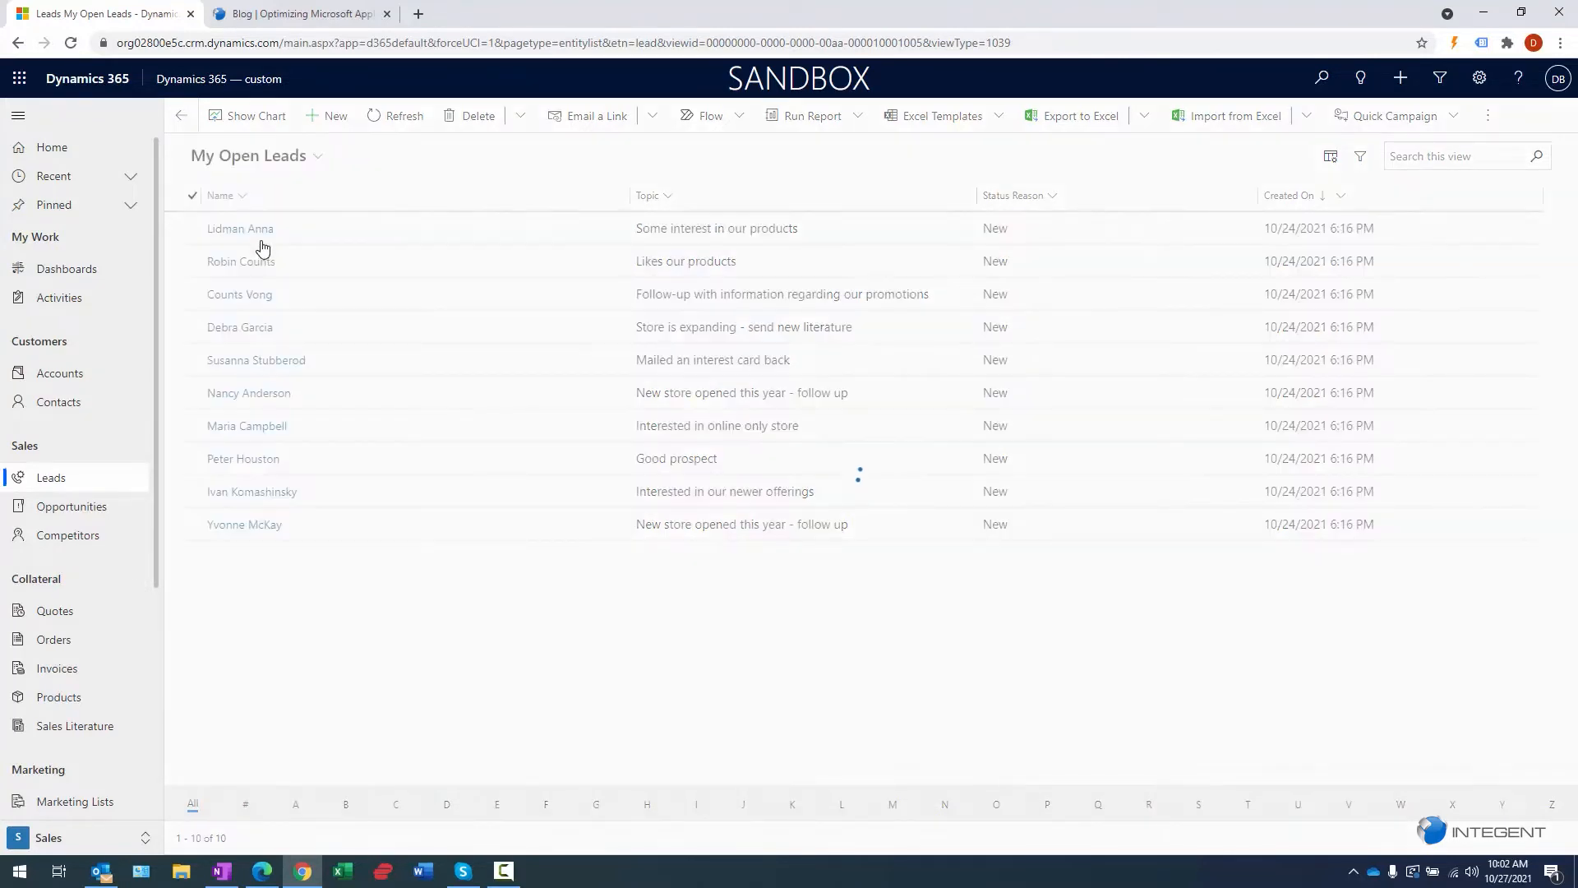
- Return to the My Open Leads view and start a new lead record
click(268, 156)
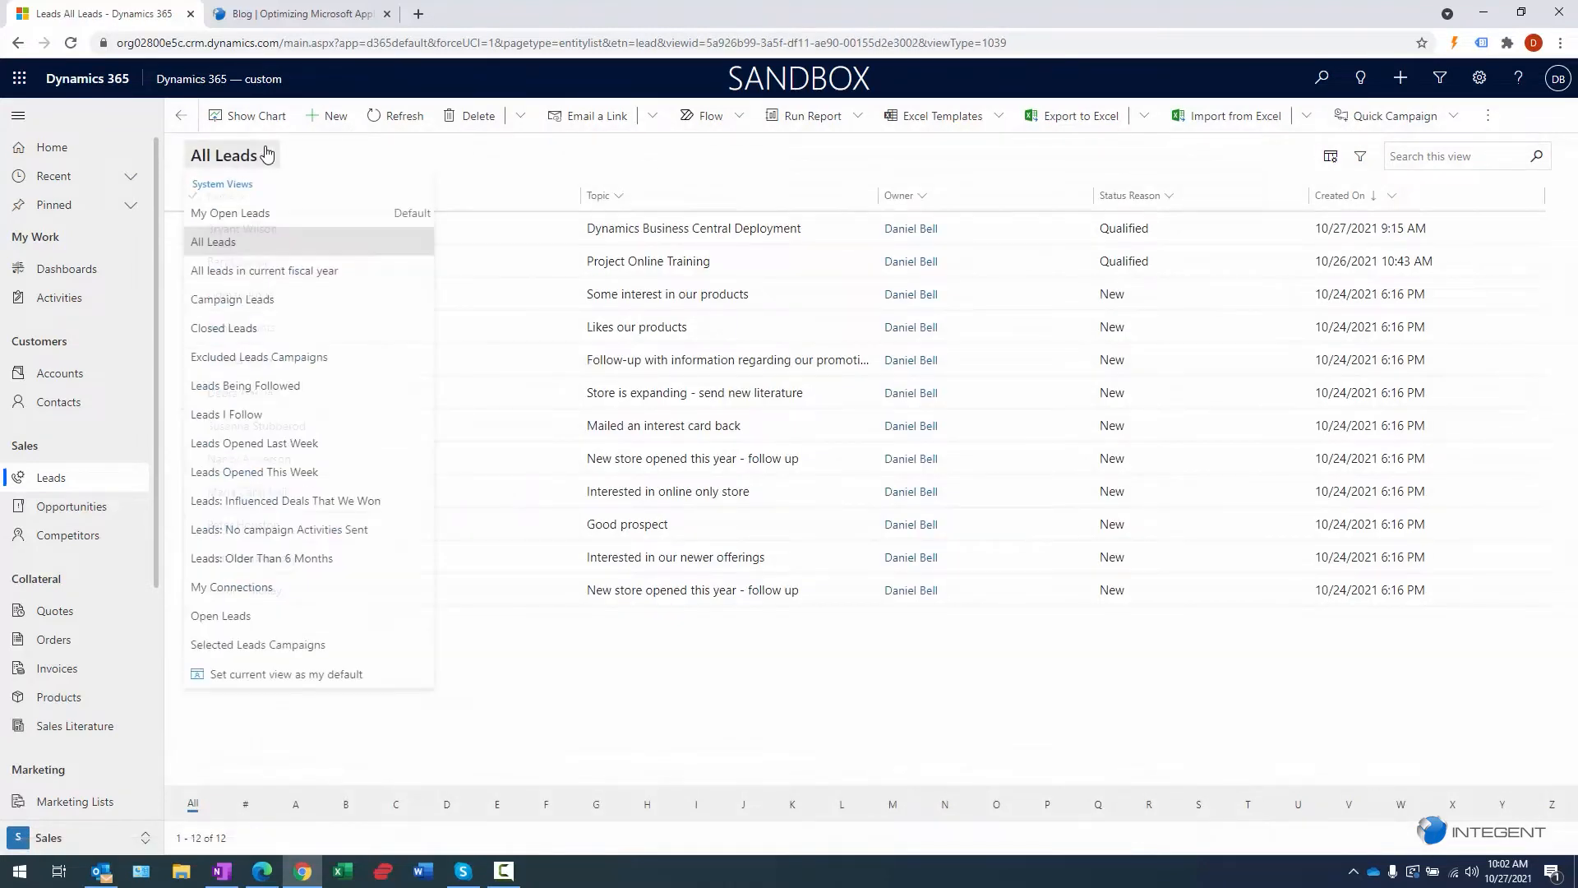
click(326, 218)
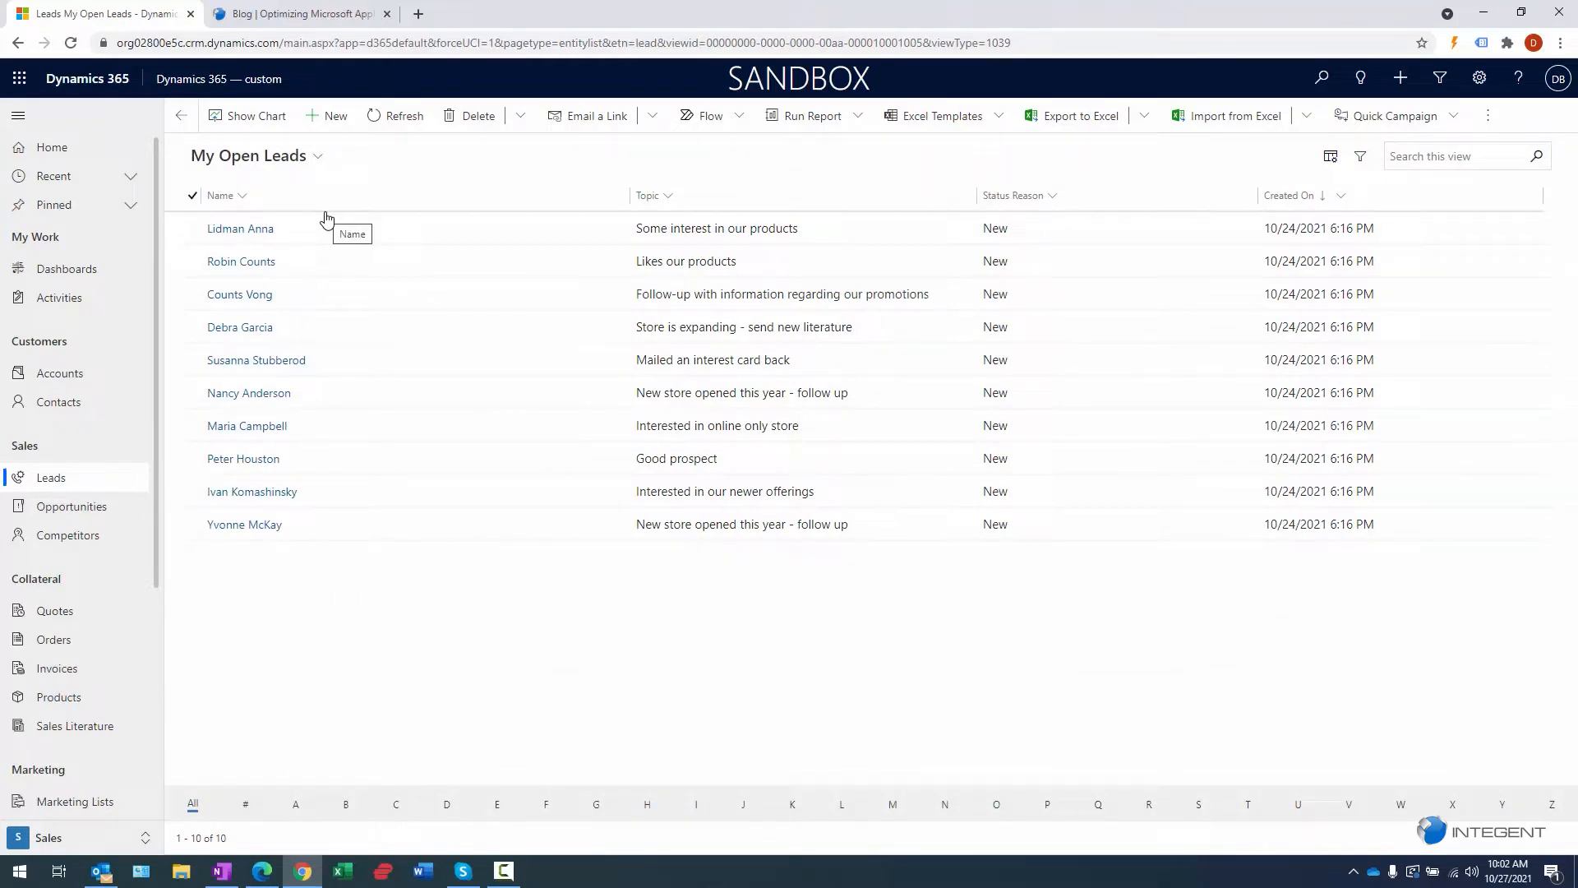
click(327, 117)
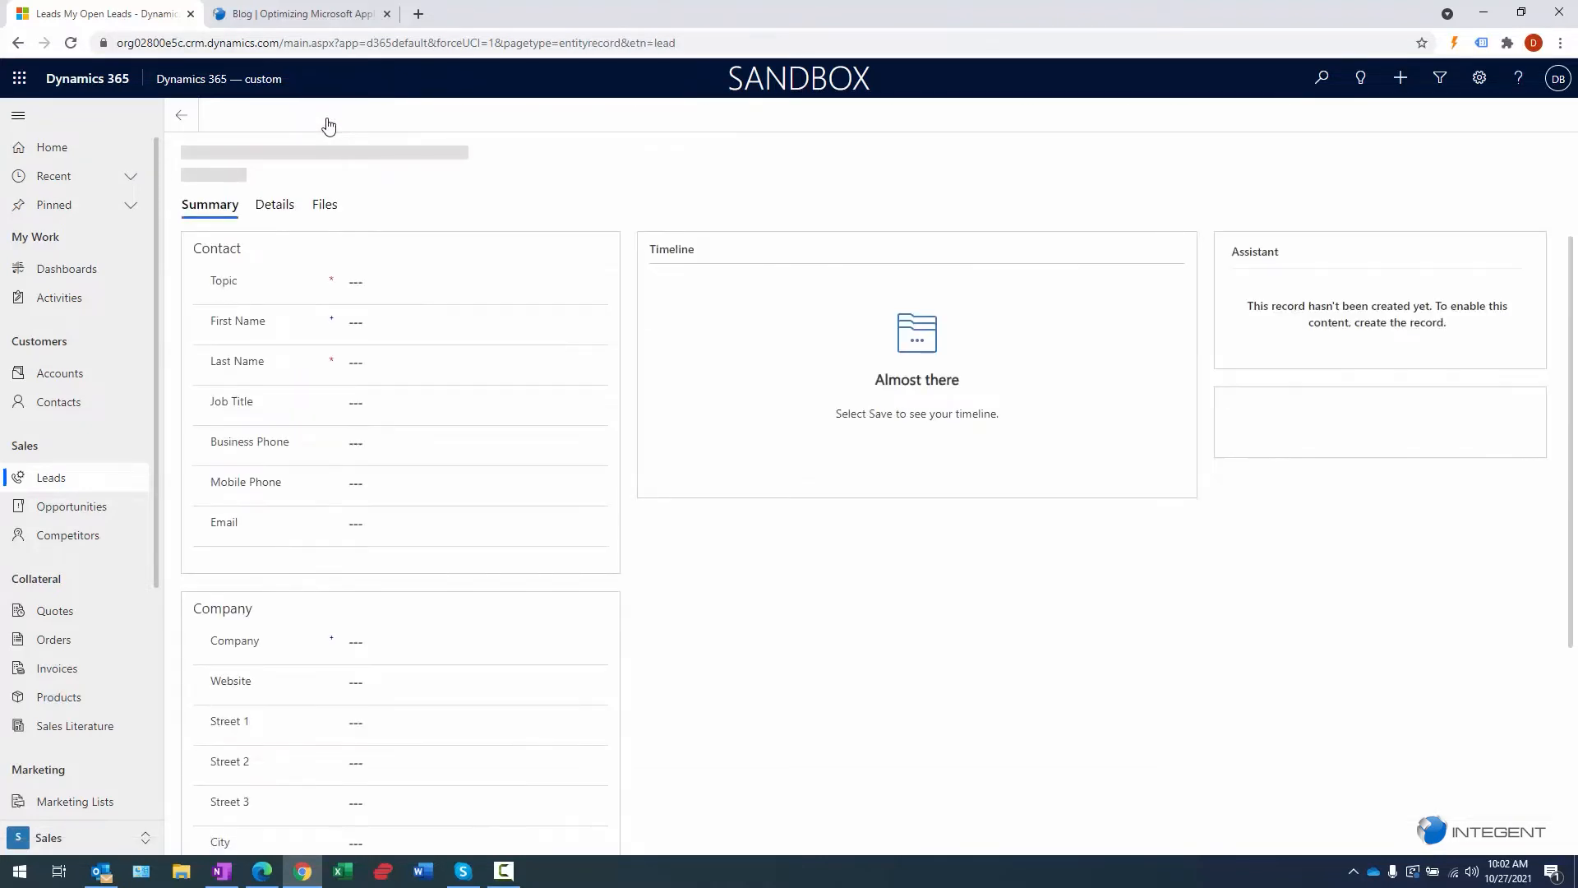
- Enter topic D365 Project Operations Deployment, the contact's first and last name, and job title Sales Manager
click(379, 284)
text(Projec)
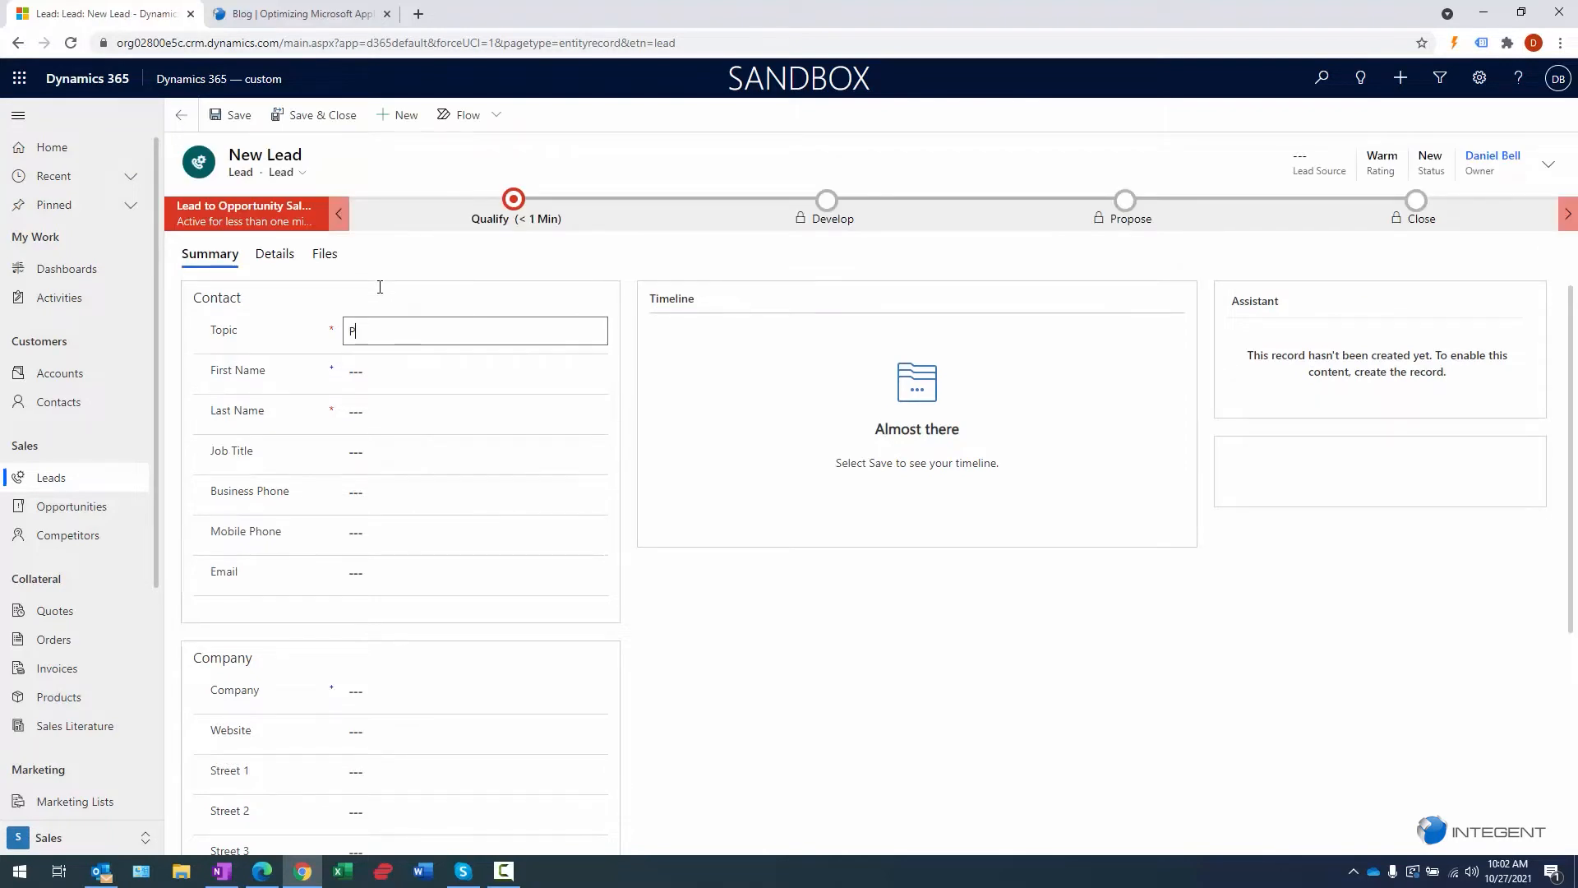
text(t Operations Deployment)
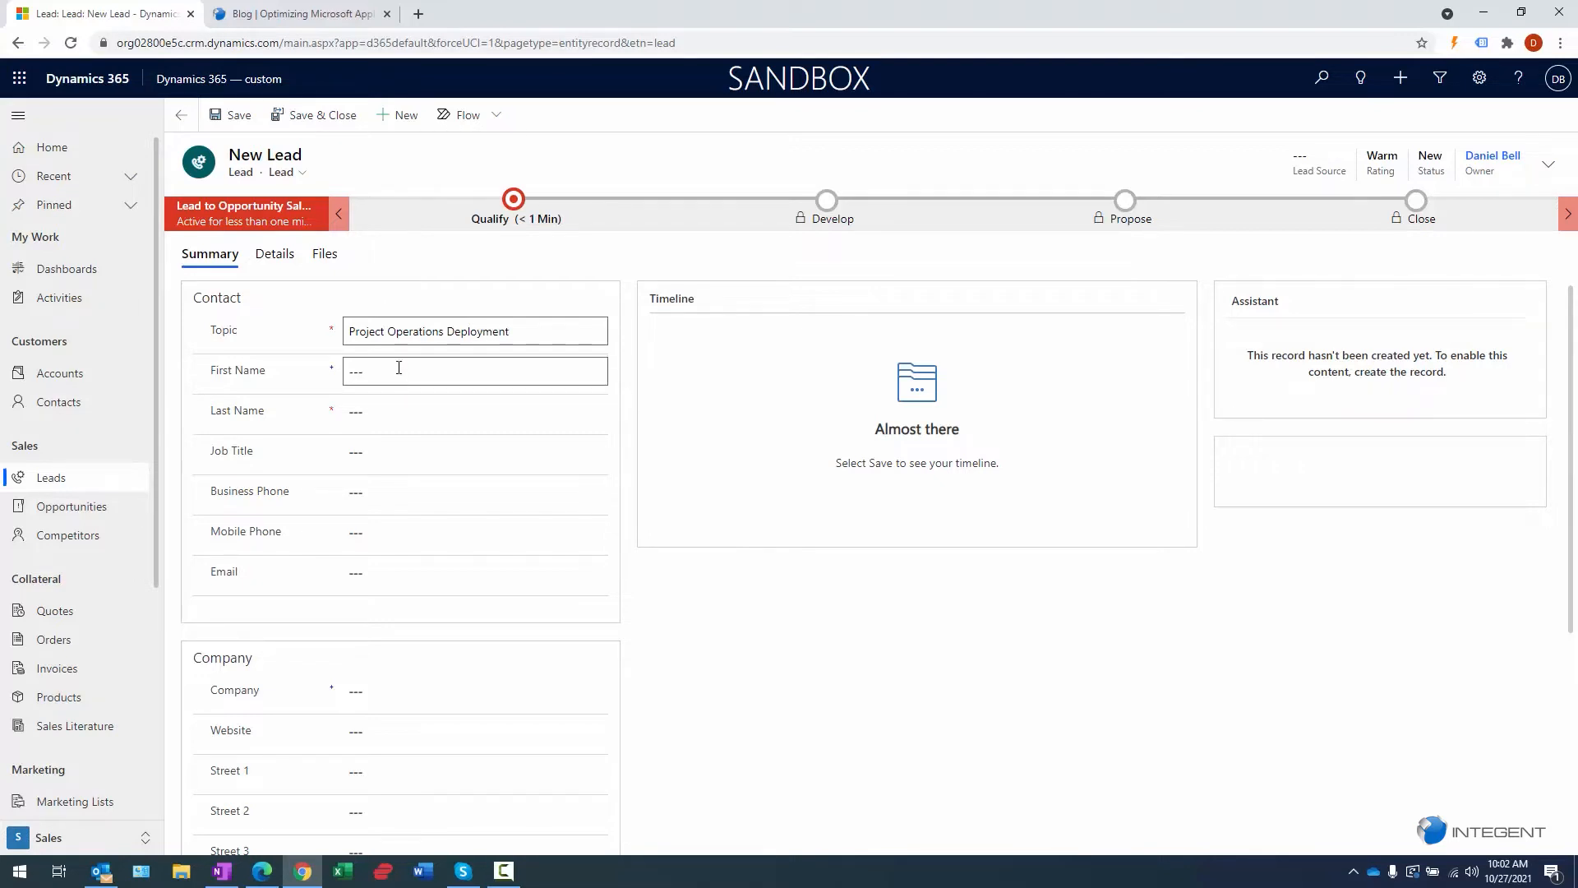
text(D365)
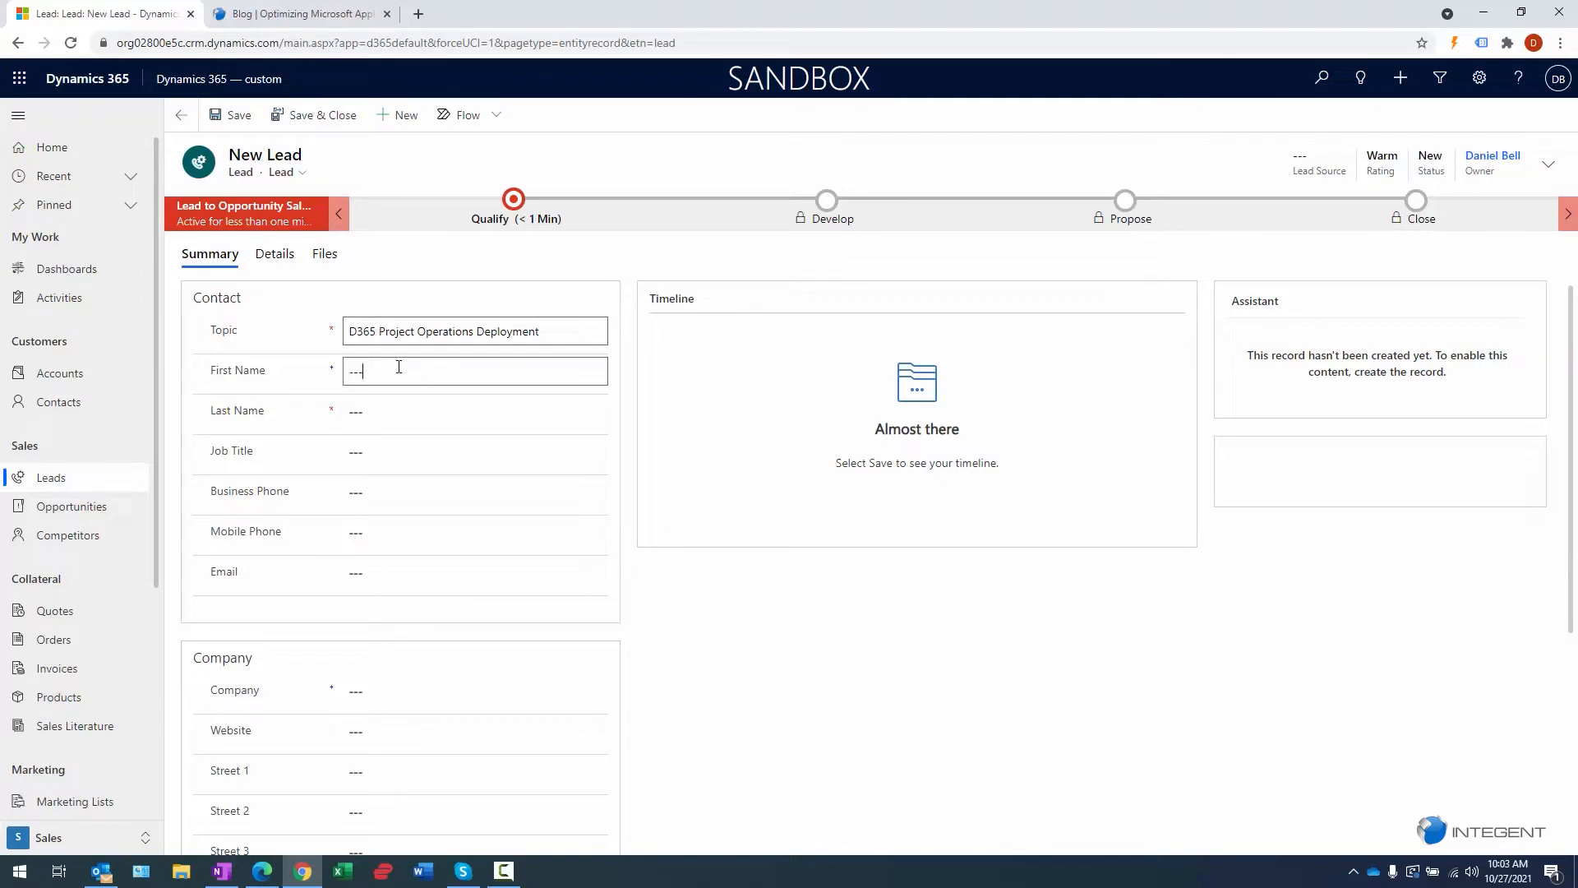
click(399, 367)
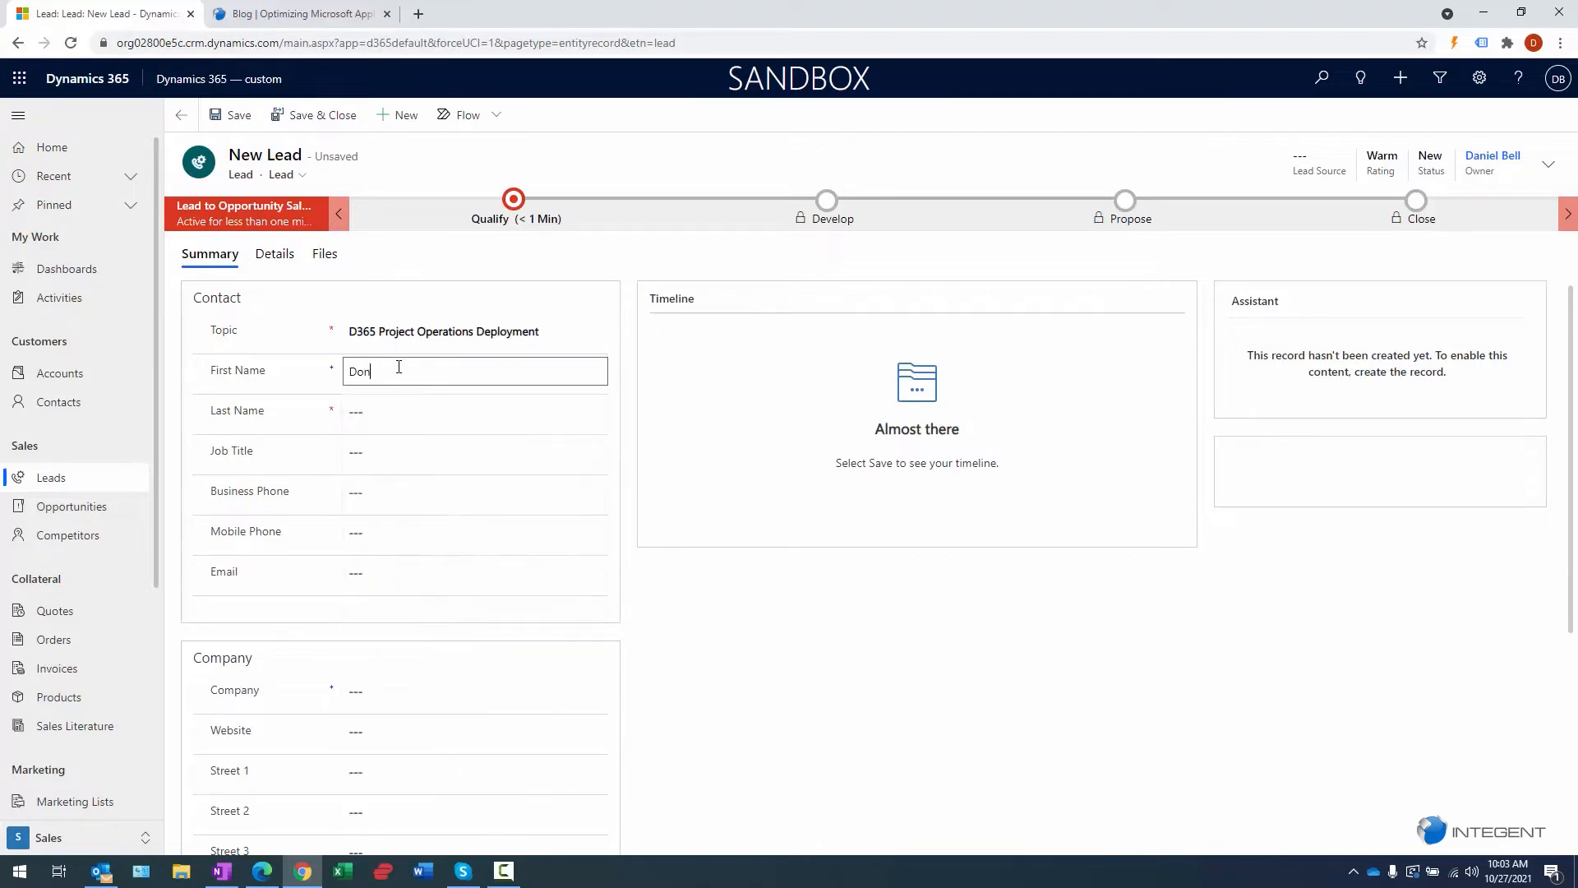
key(Tab)
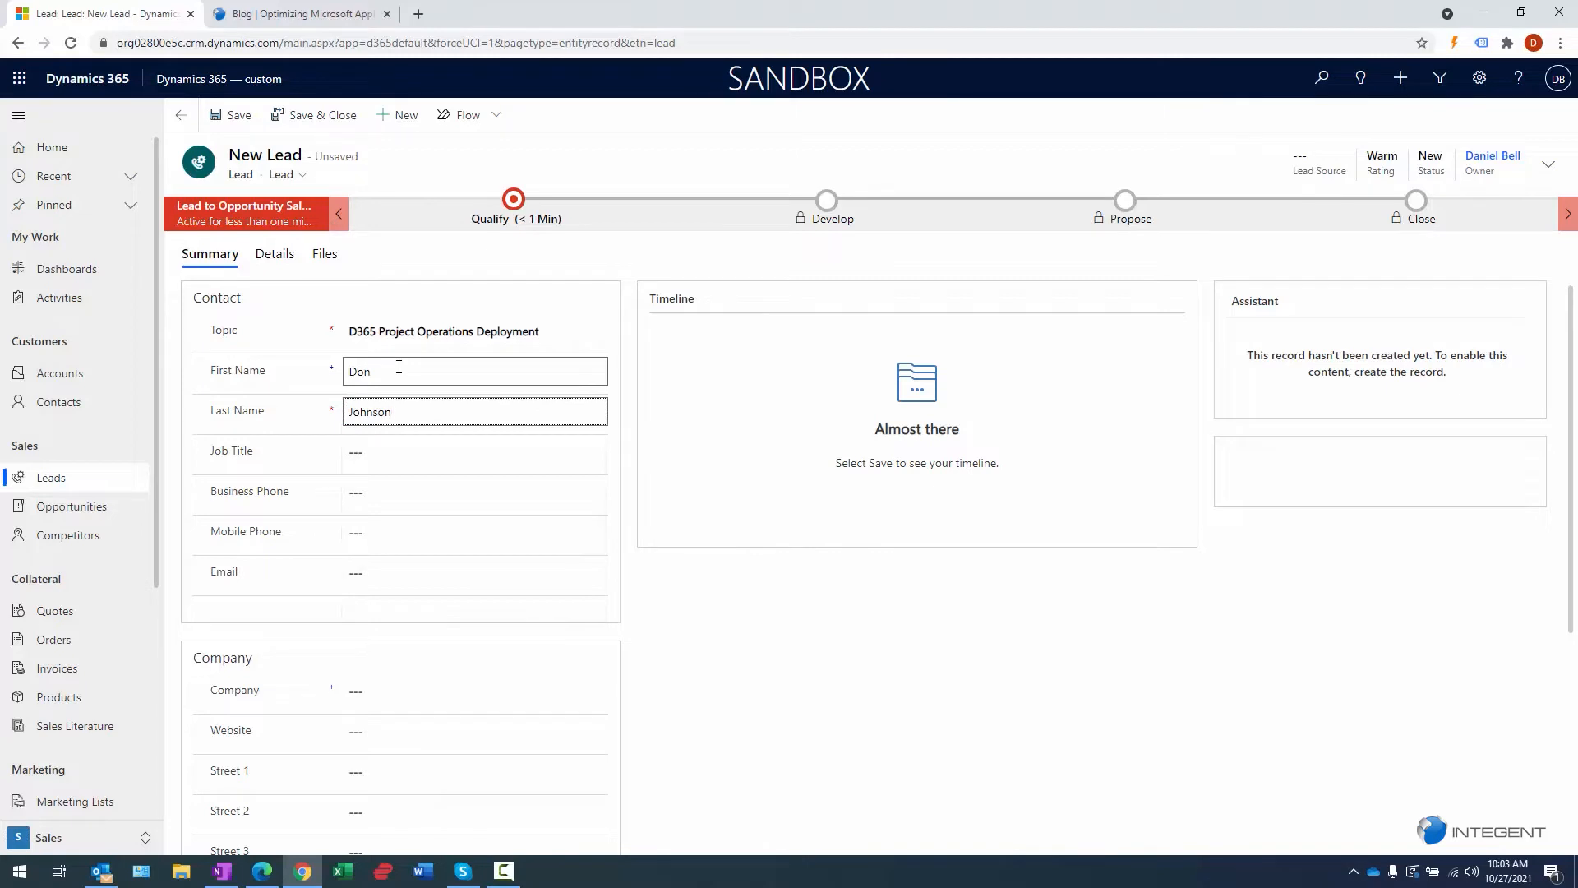
key(Tab)
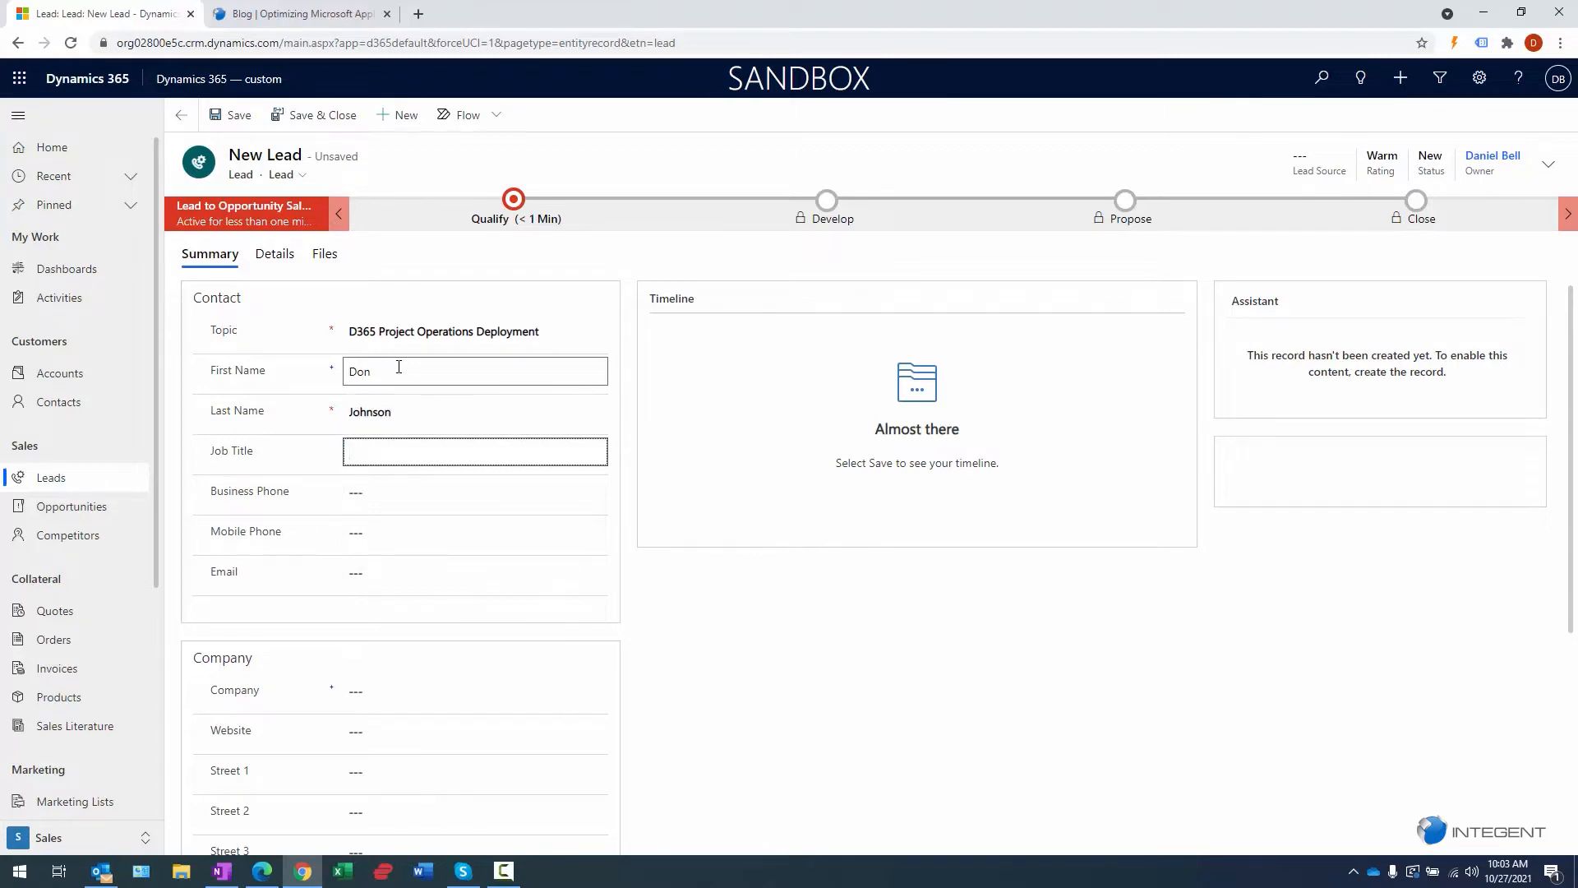
text(Sales Manager)
key(Tab)
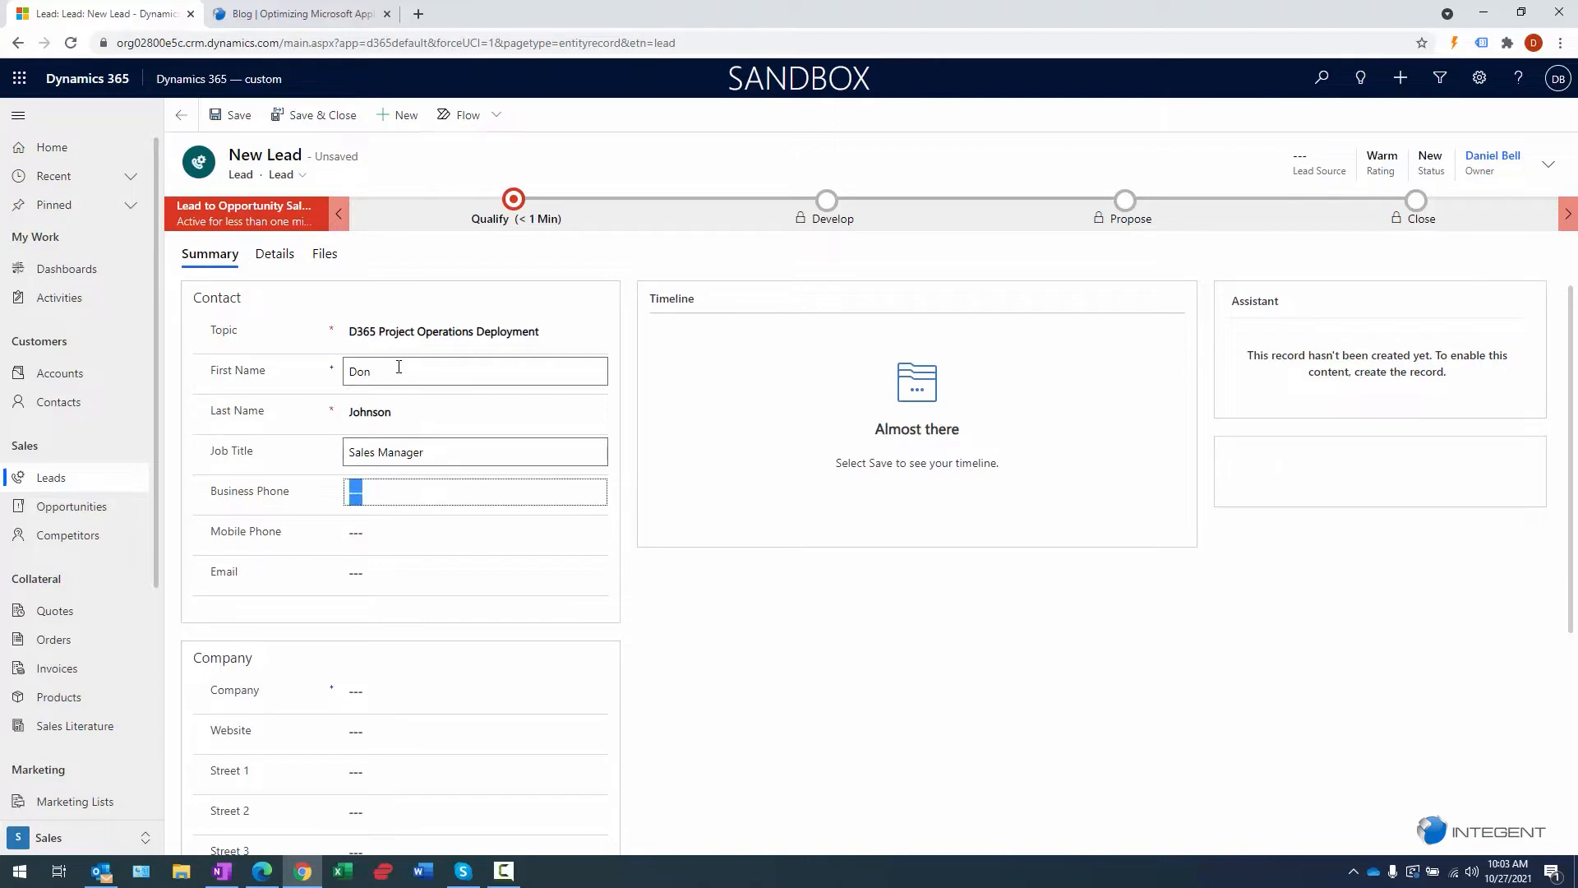
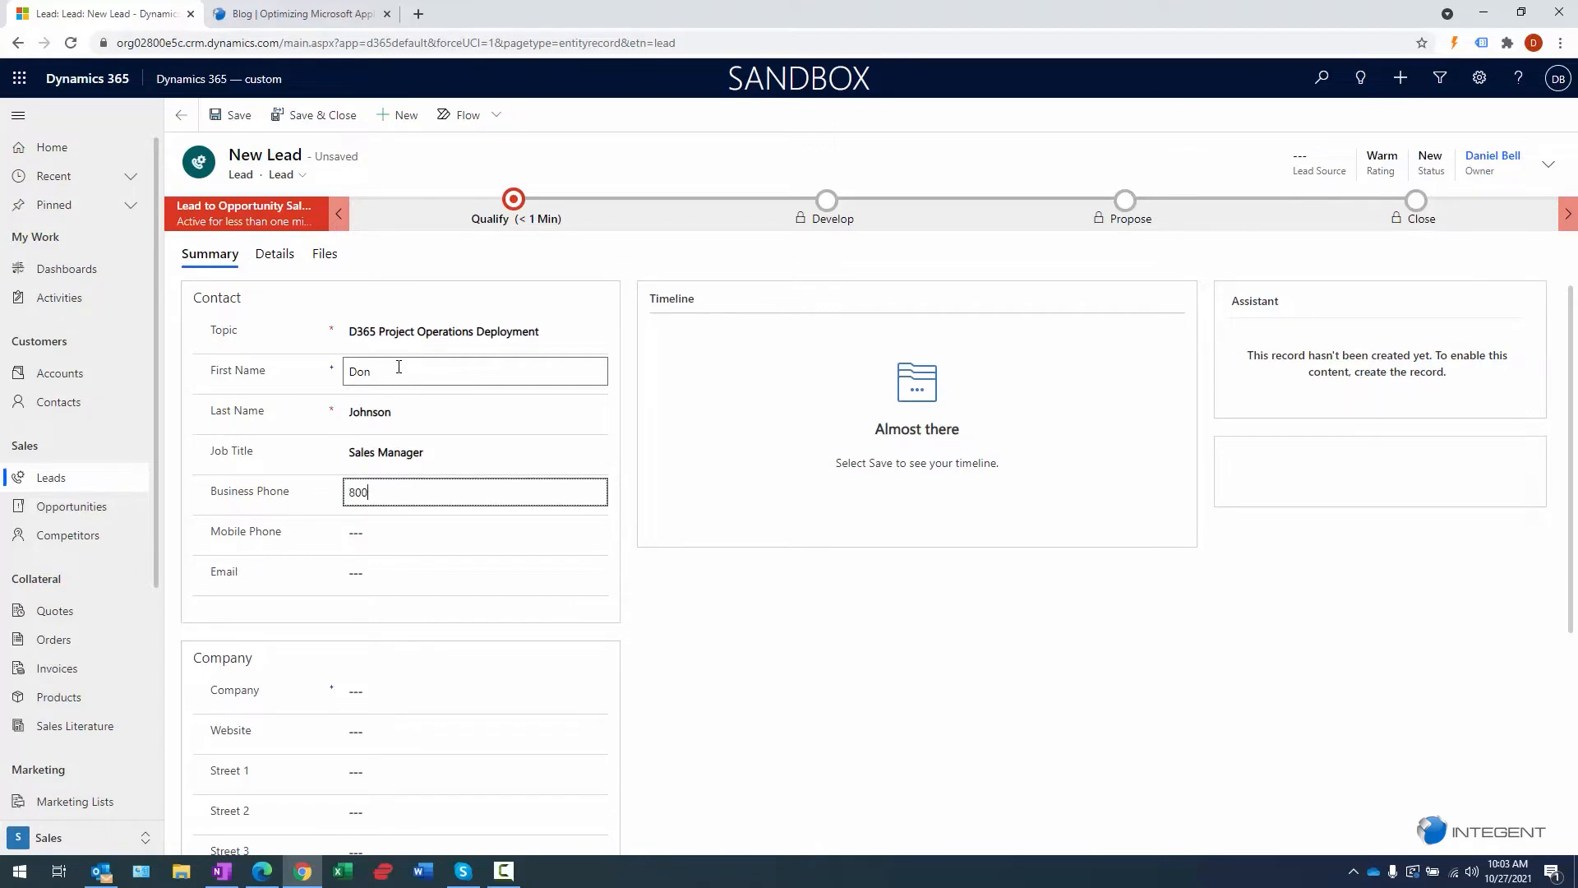
- Fill in business and mobile phones, e-mail, company OTC Supply Company and website octsupplycompany.com
key(Tab)
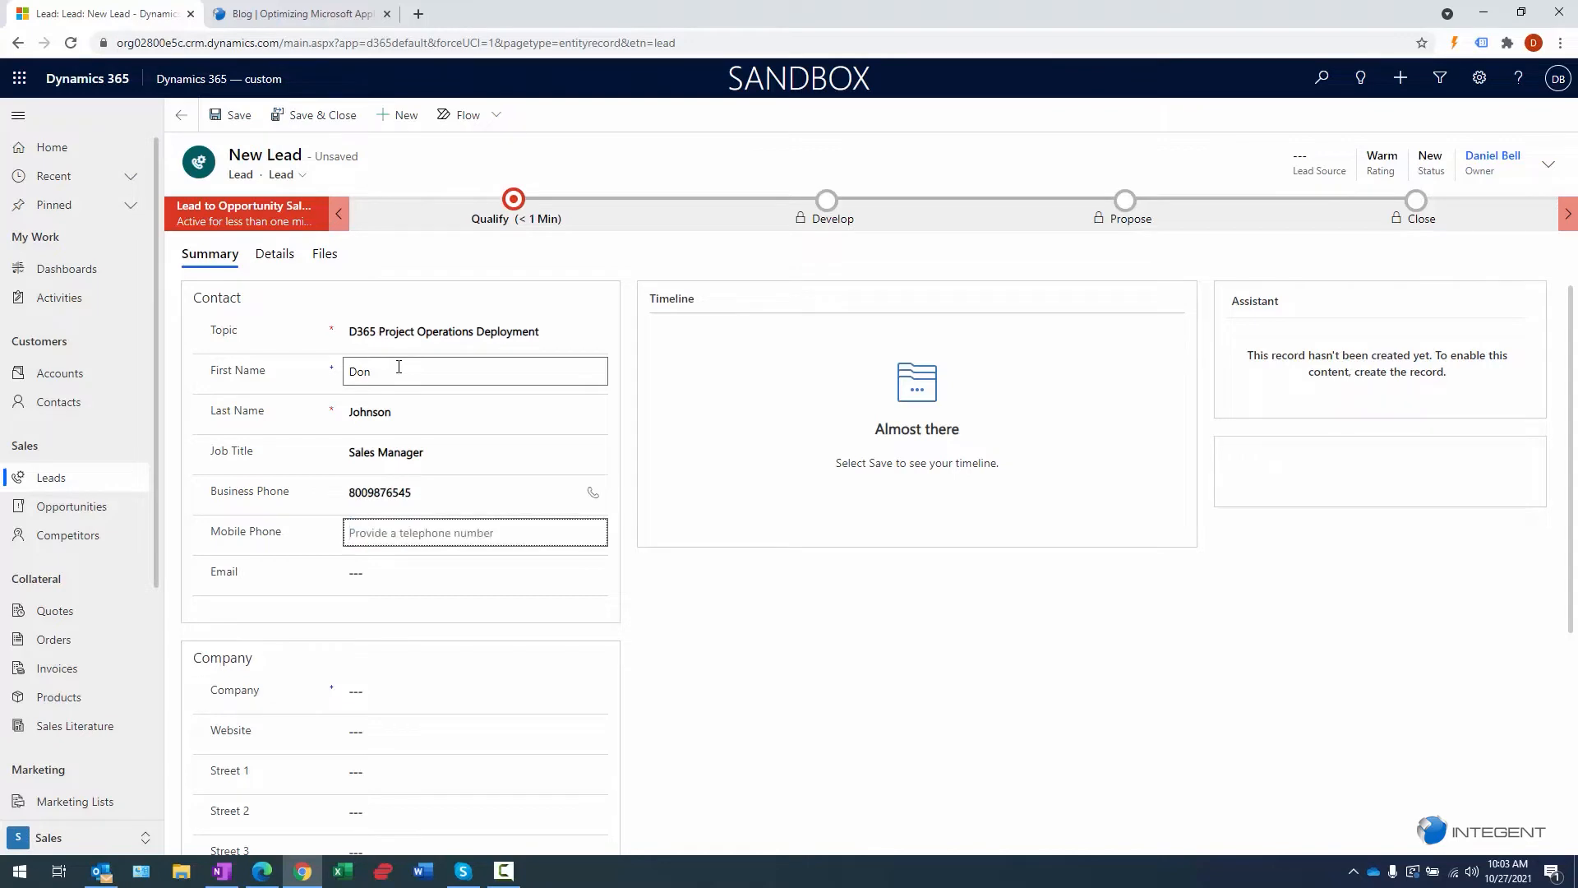
text(1232221111)
key(Tab)
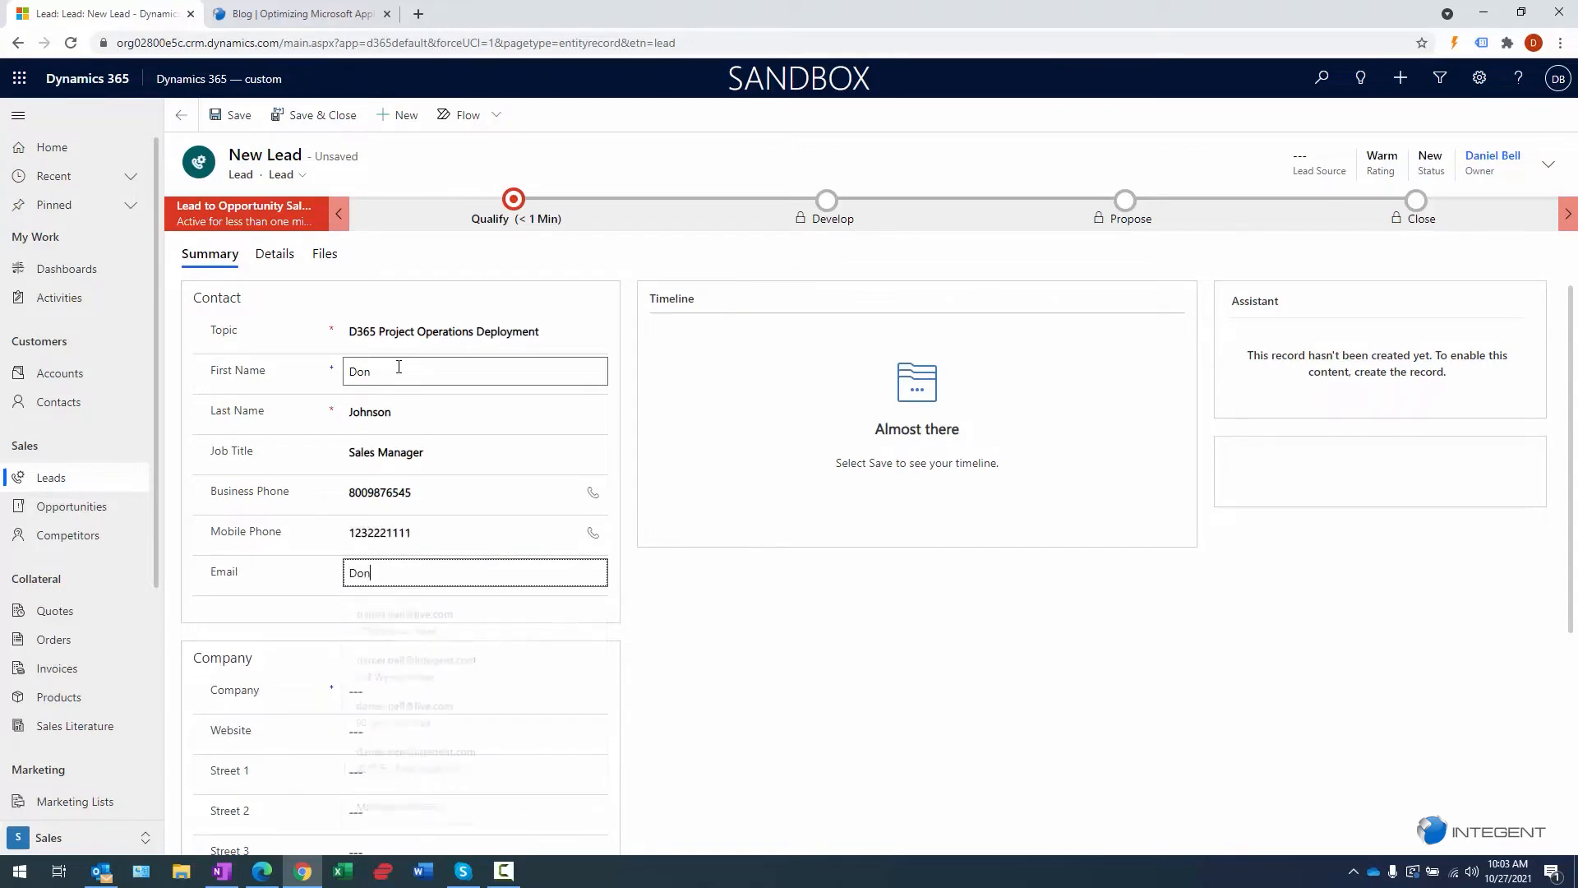
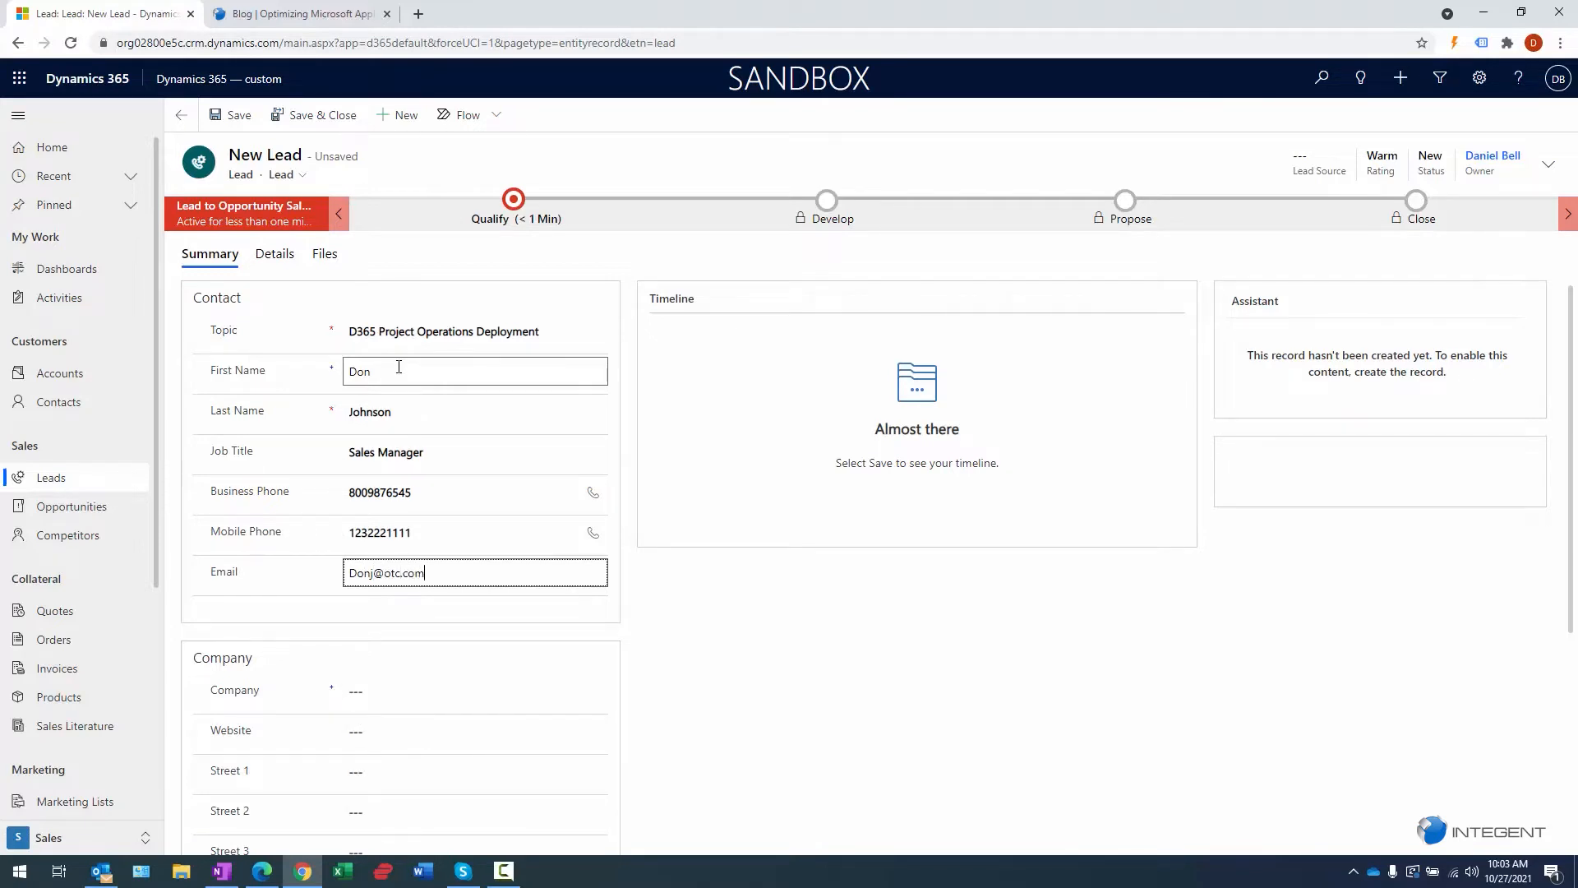
key(Tab)
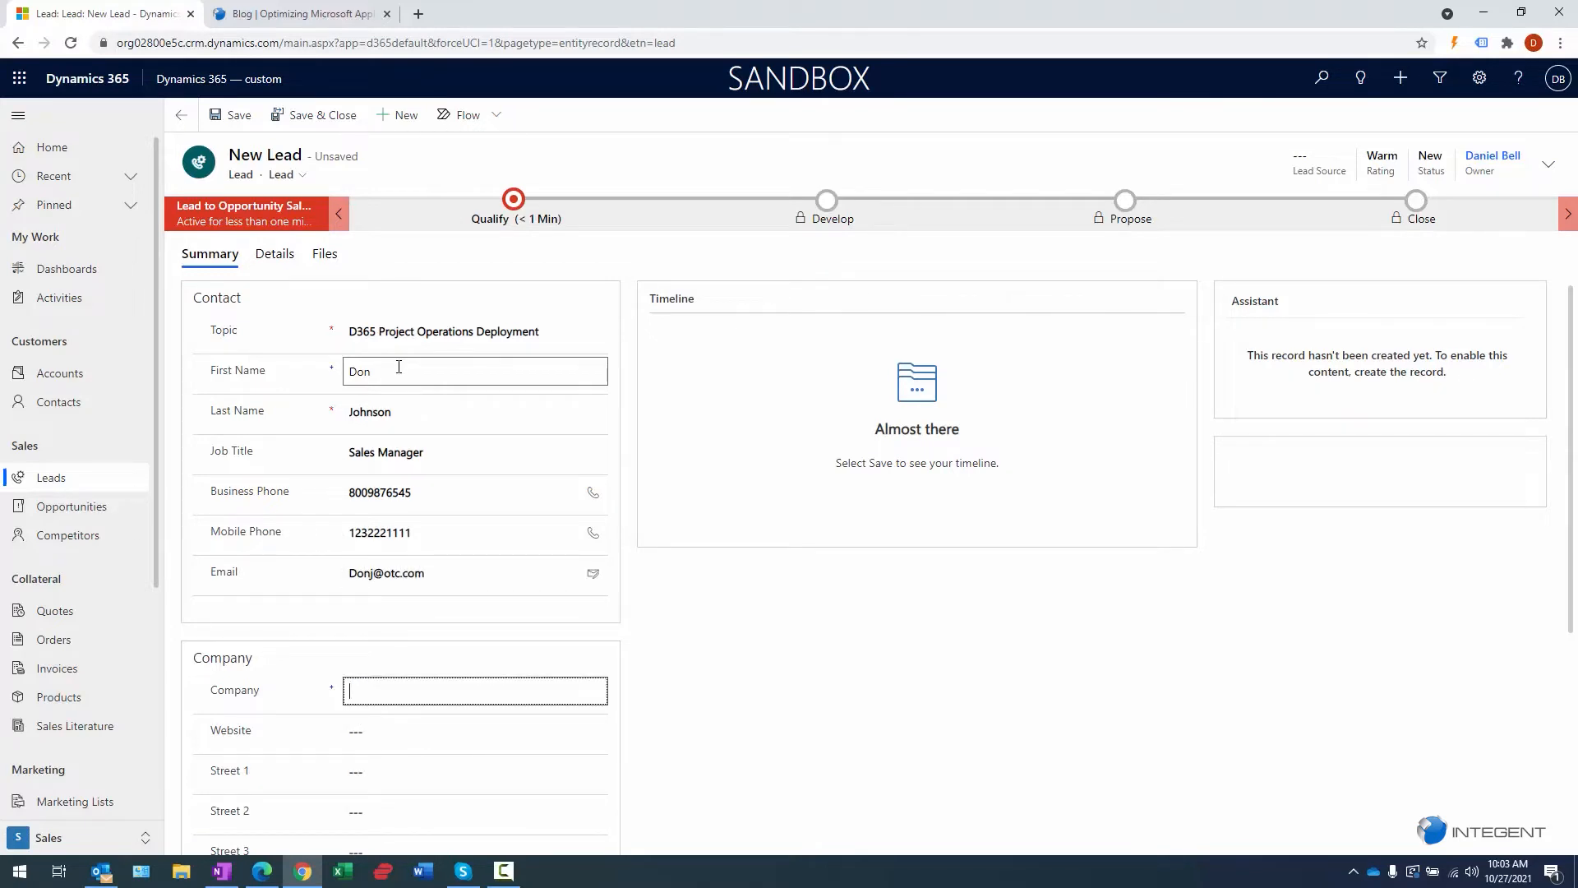
text(OTC Supply Company)
key(Tab)
text(oct)
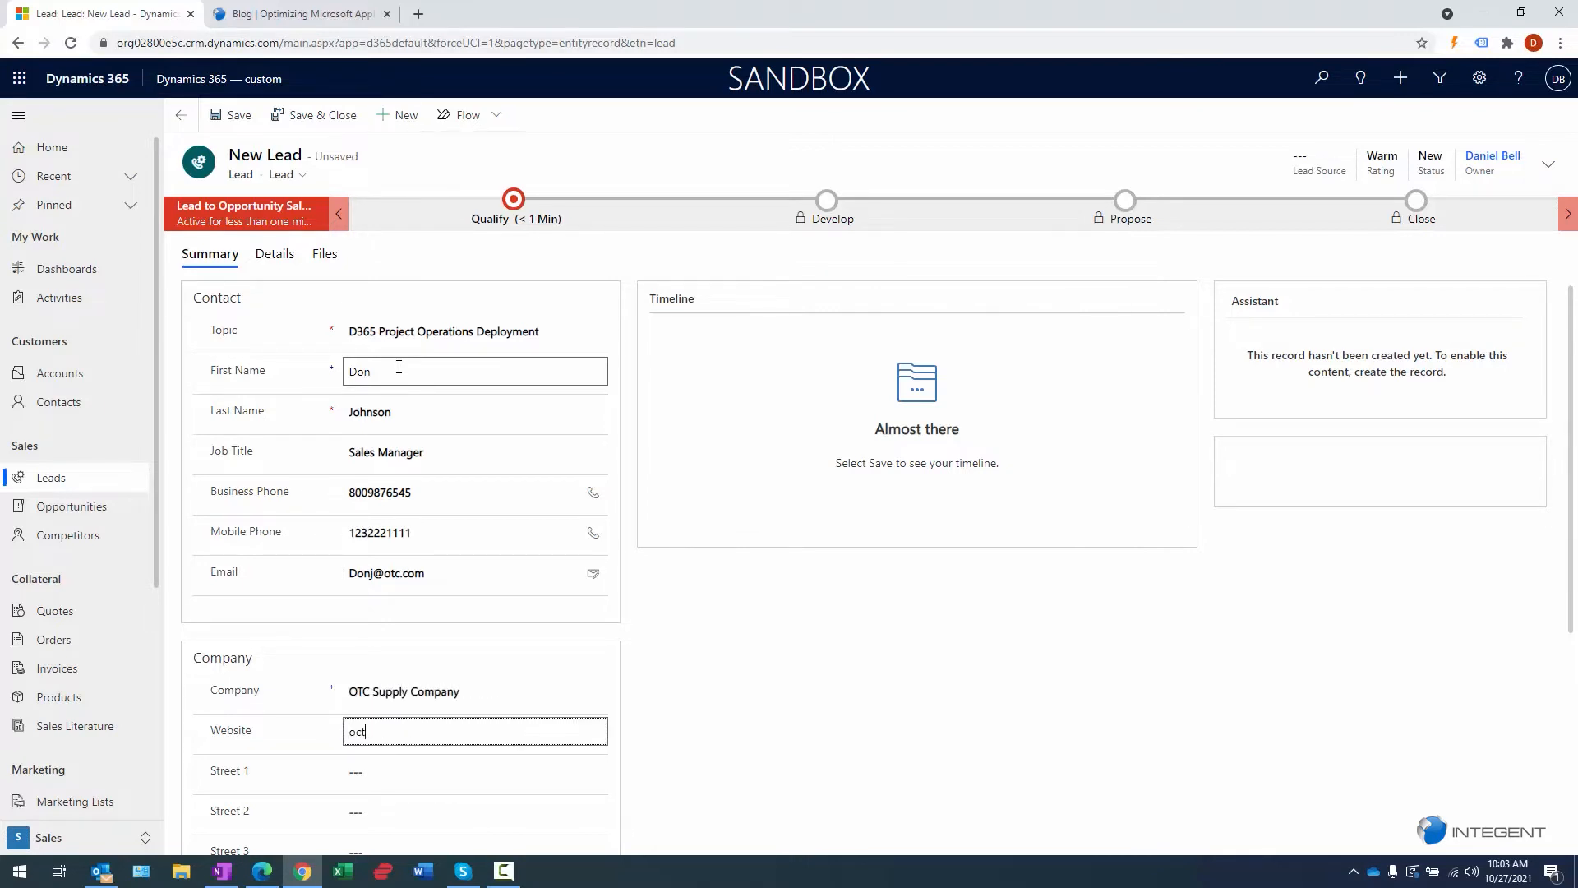
text(supplycompany.com)
key(Tab)
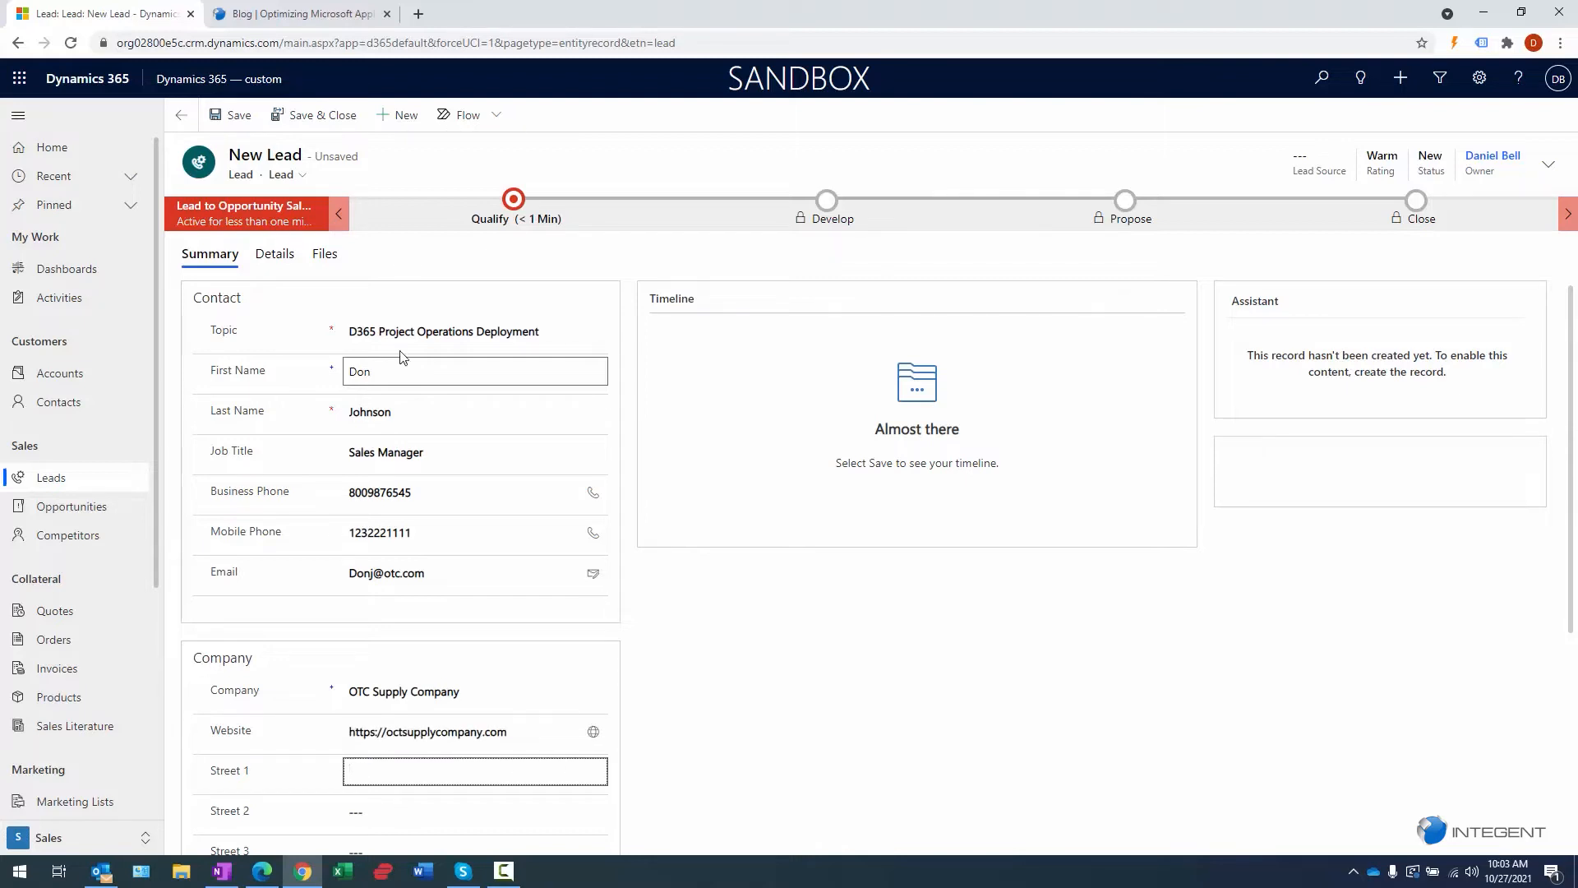
- Enter the company's street address and city
scroll(567, 449, down, 4)
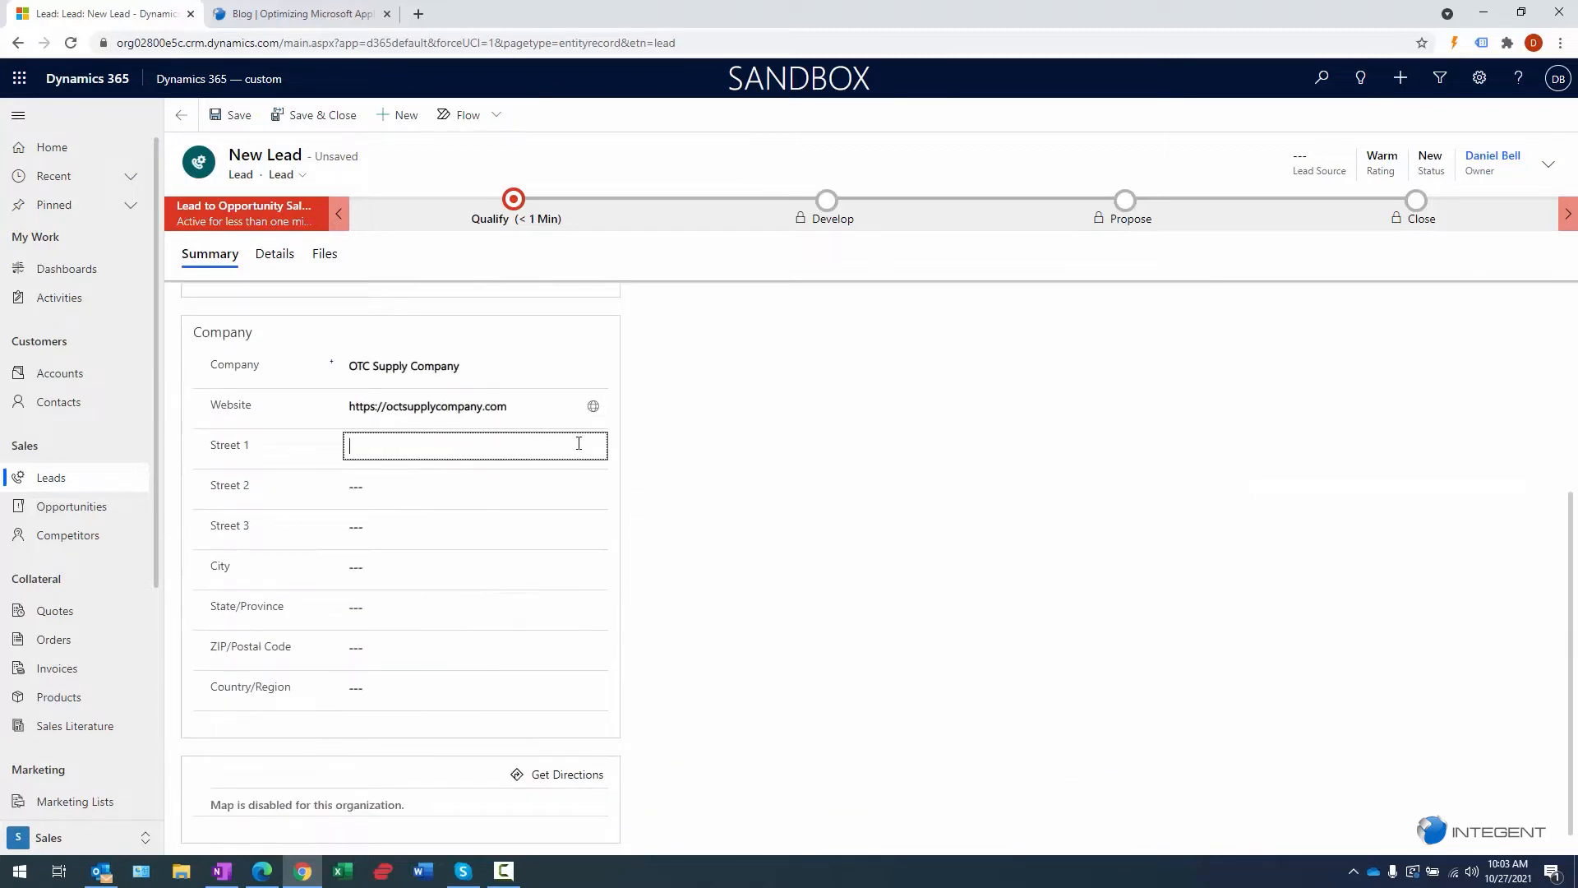
click(543, 566)
text(Belc)
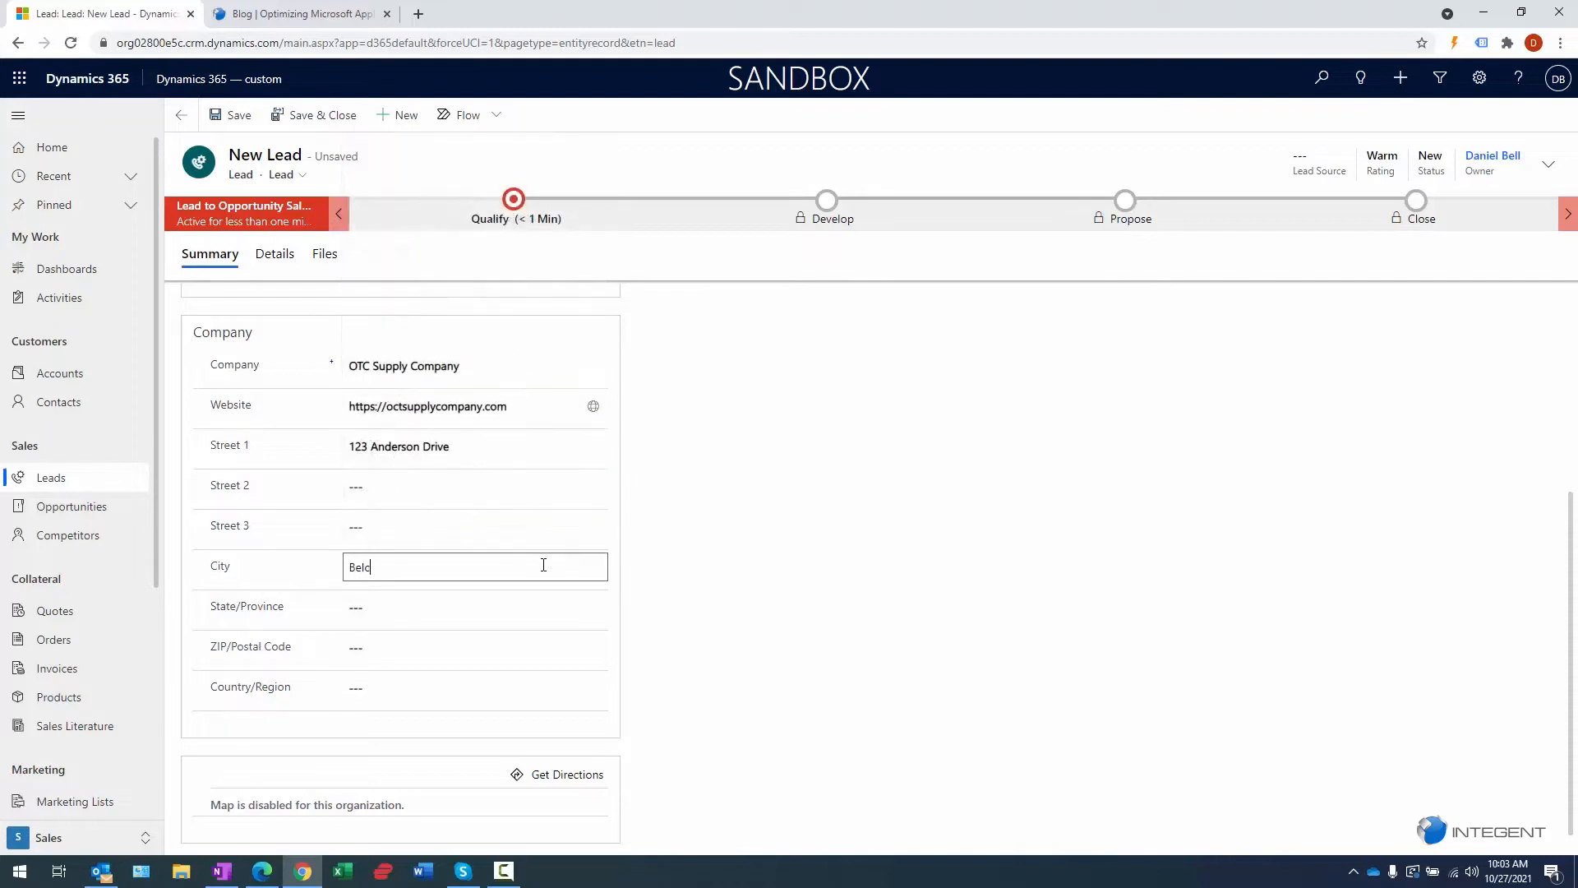
text(hertown)
- Complete the address with state, ZIP code and country United States
click(515, 603)
text(MA)
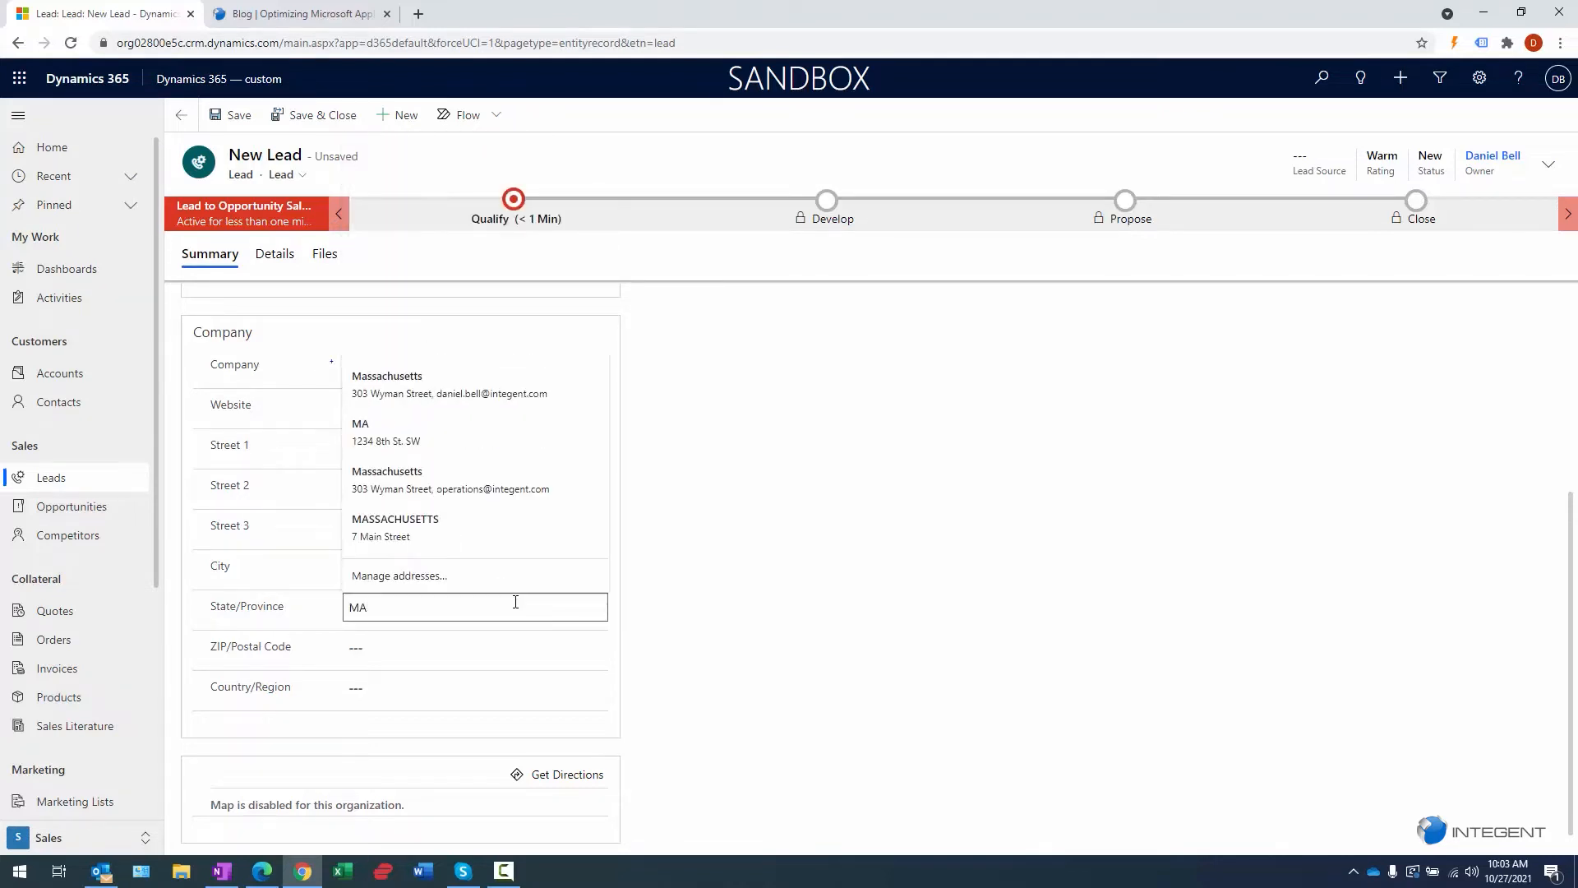
key(Tab)
text(01462)
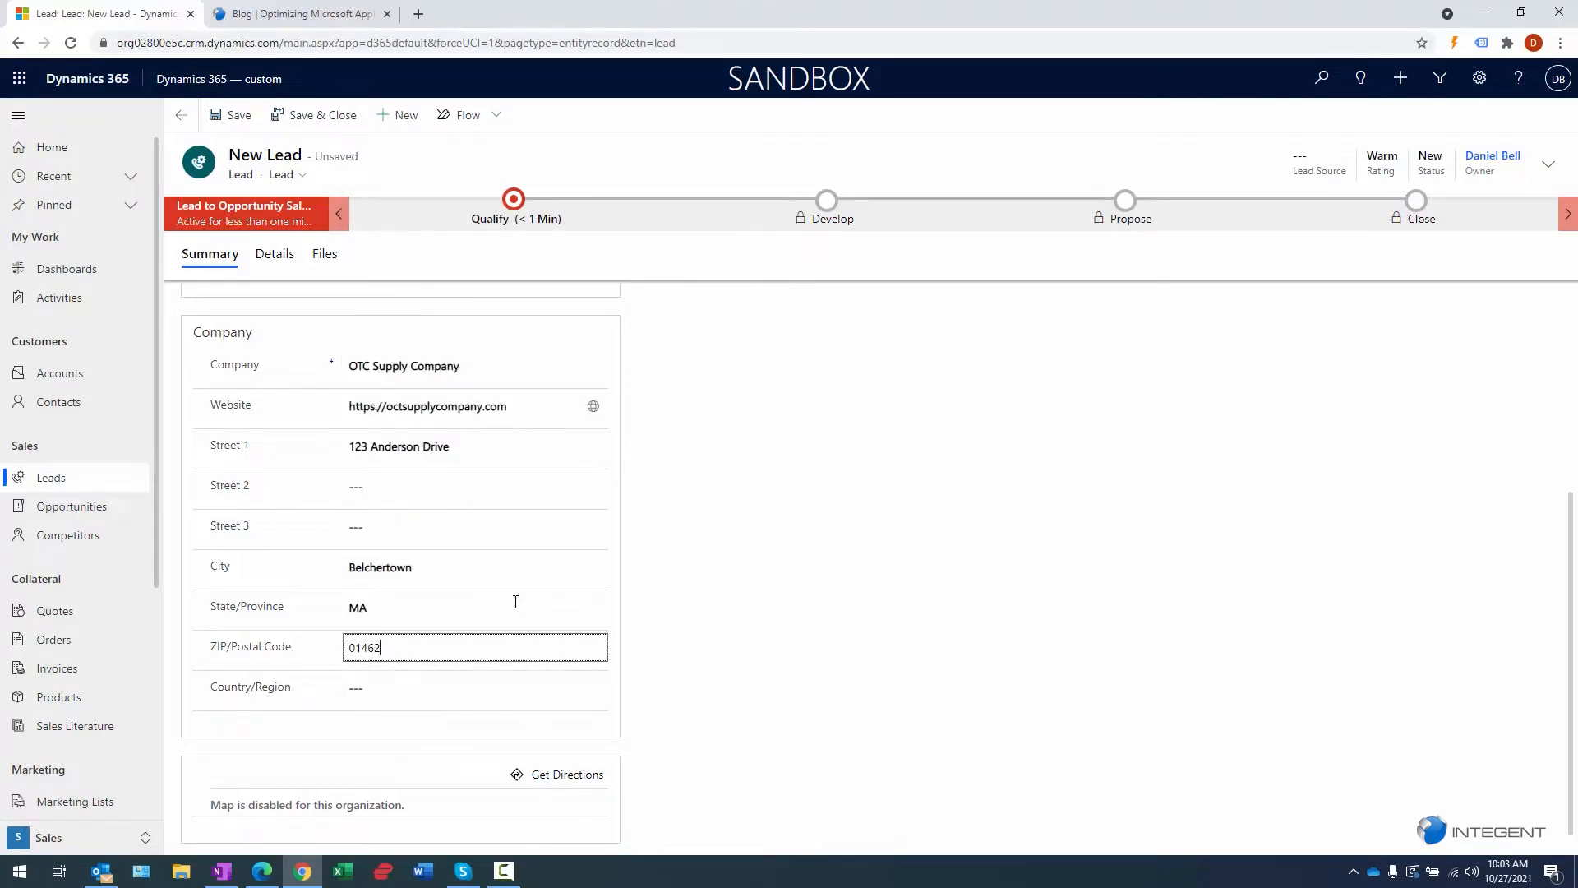
key(Tab)
text(U)
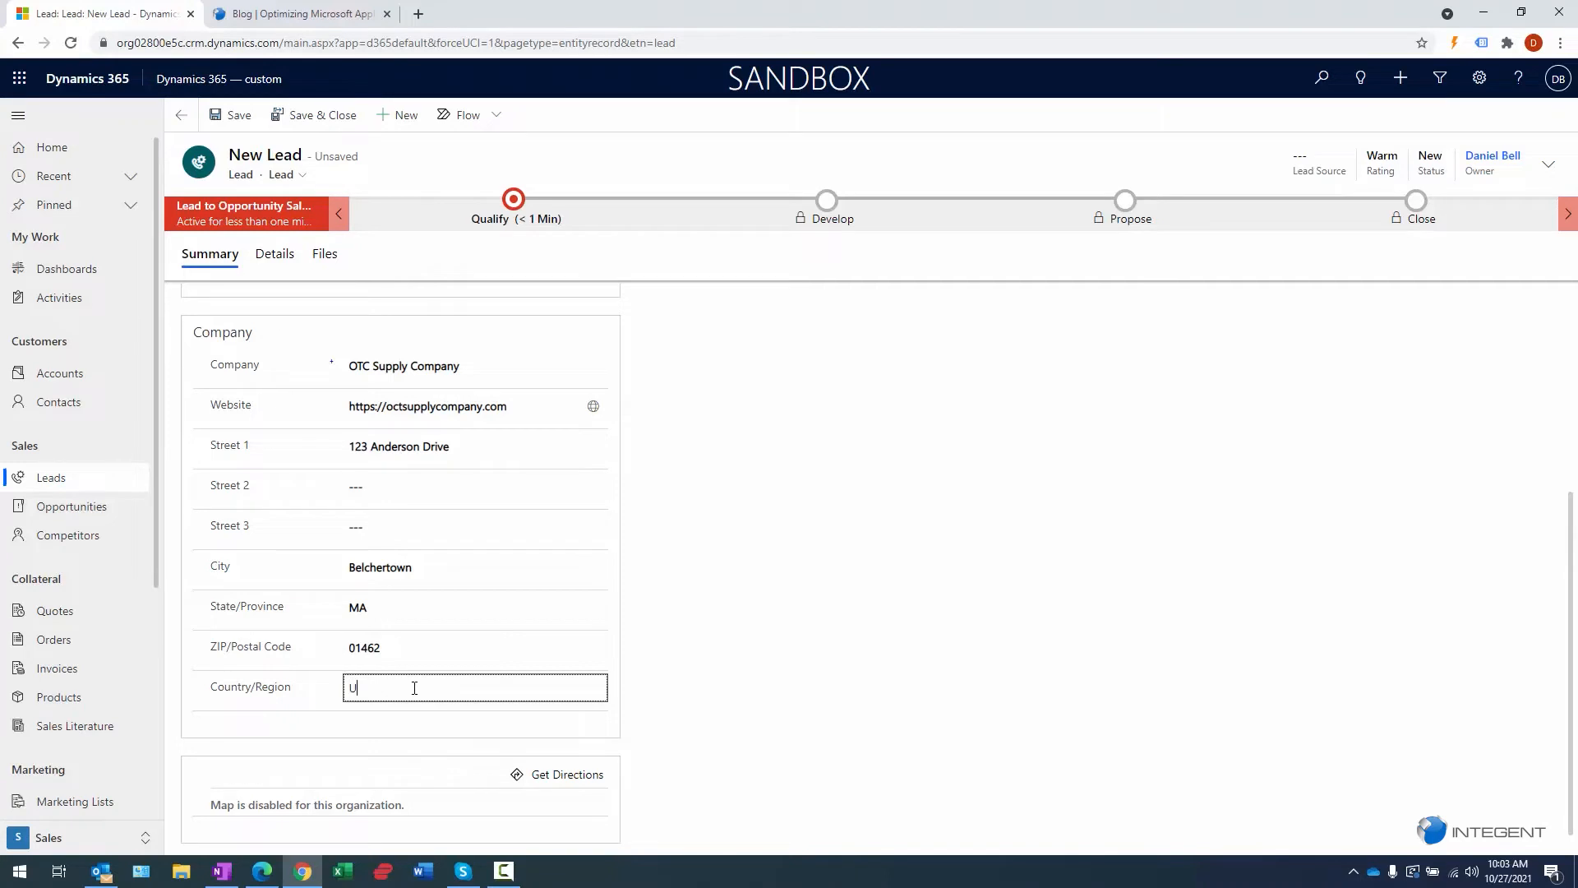
text(nited Sta)
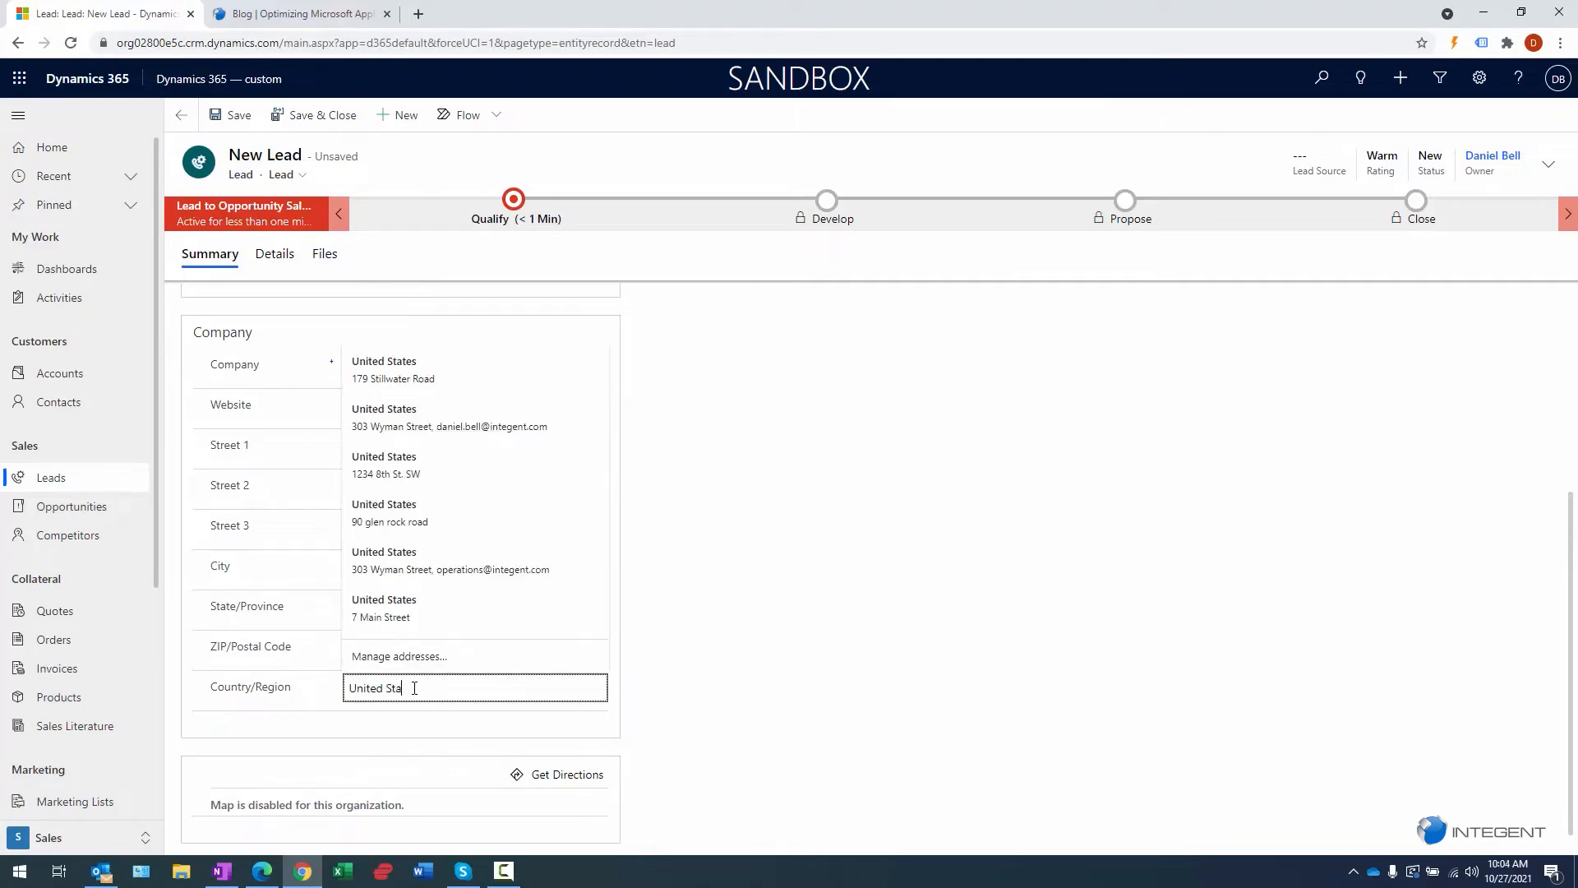
text(tes)
click(500, 630)
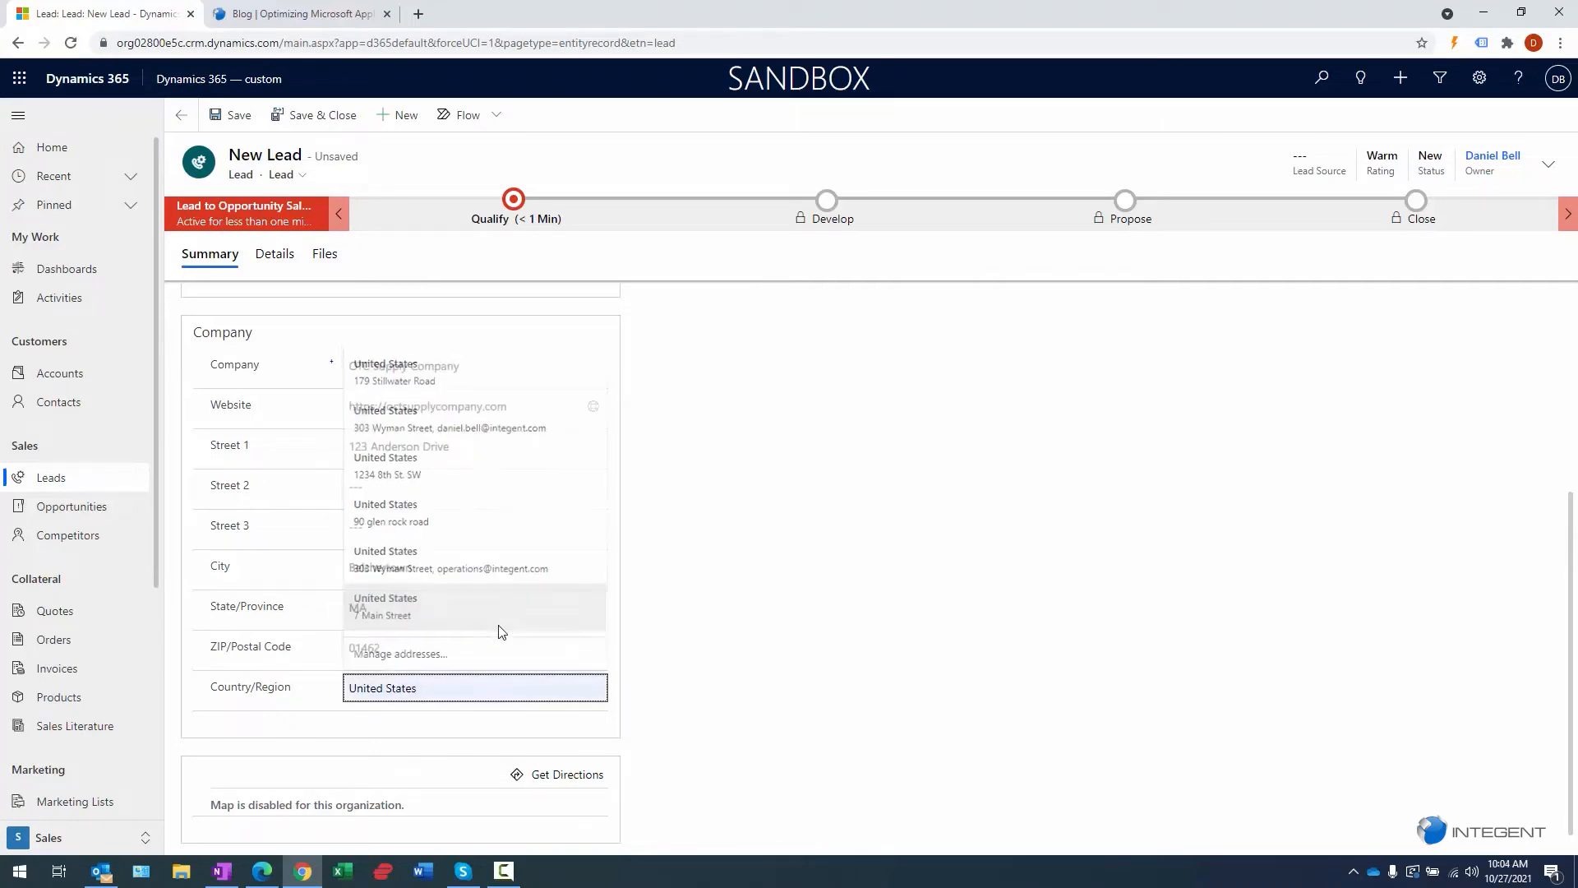
scroll(484, 536, up, 4)
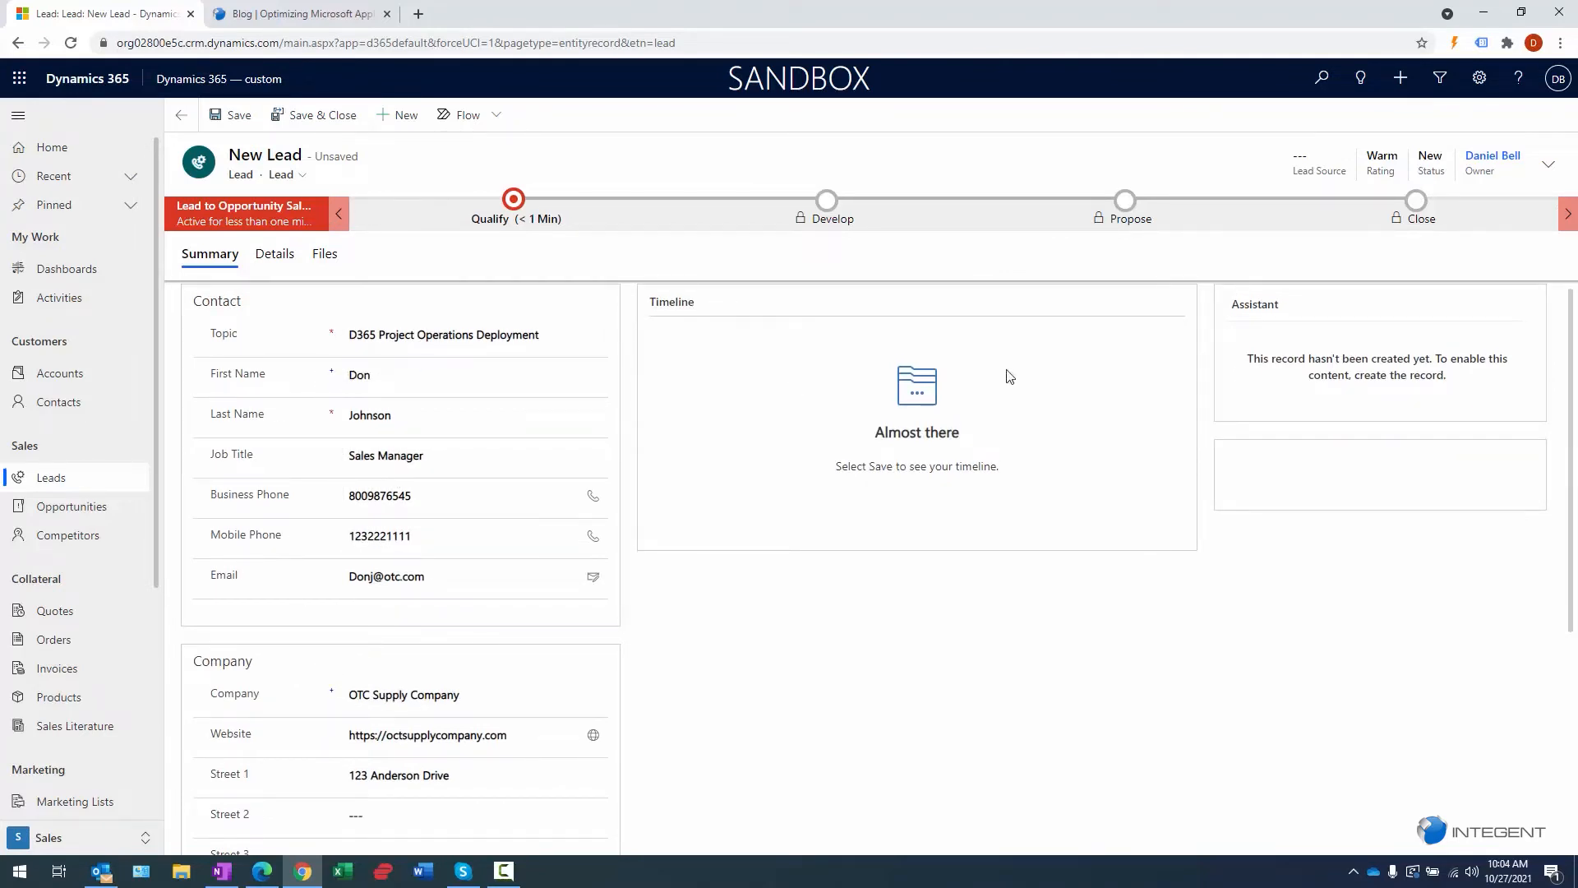
- On the Details tab, write the Project Operations description and set industry to Distributors, Dispatchers and Processors
click(275, 256)
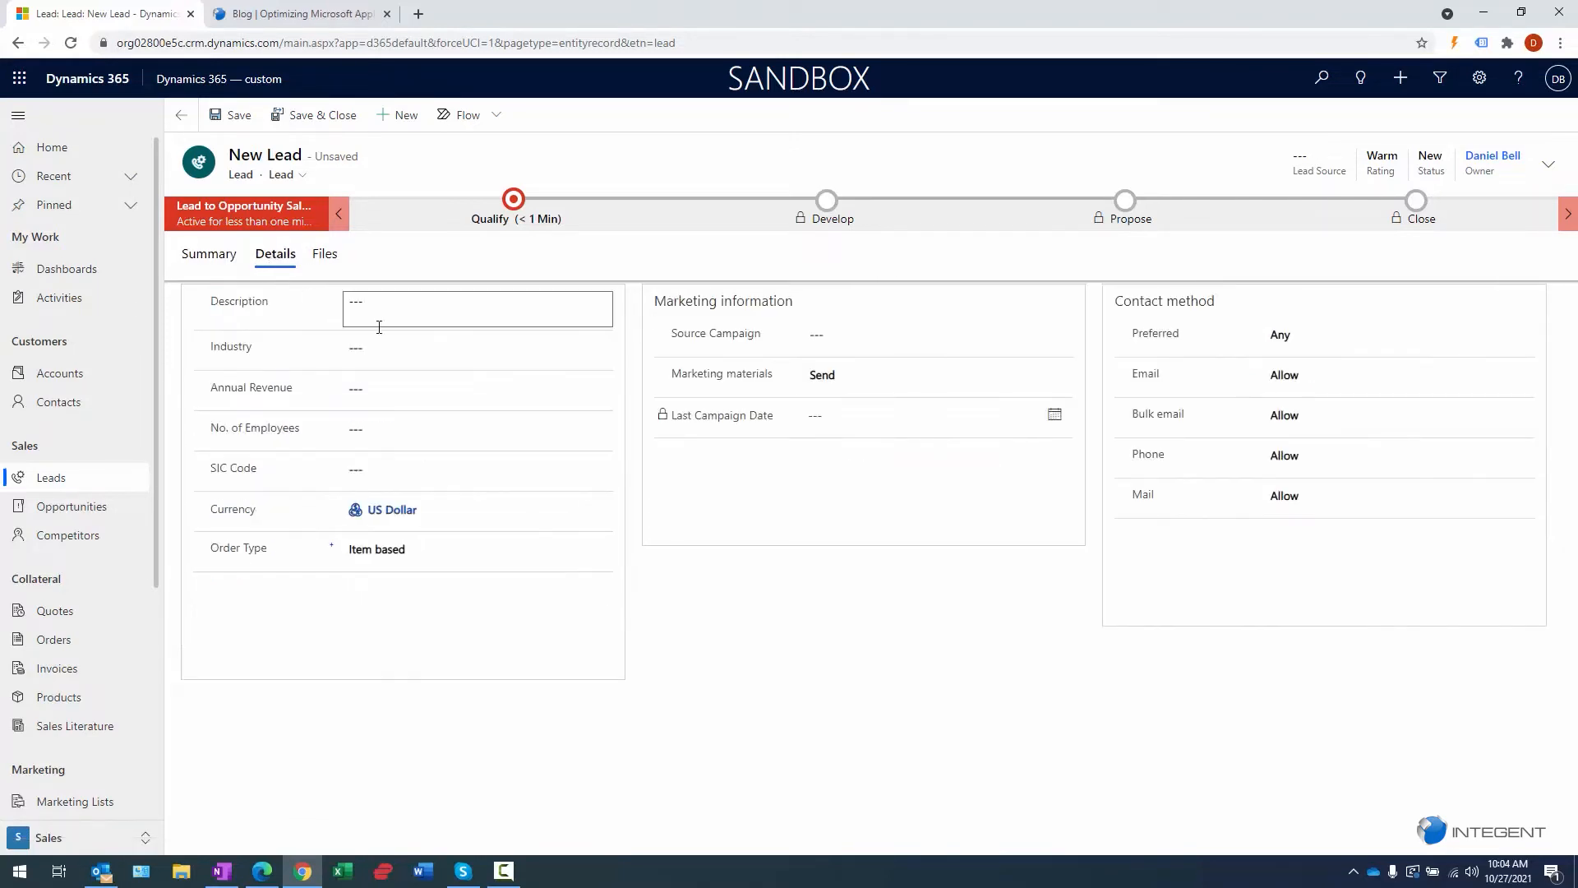
click(403, 308)
text(Don called this after and stated his company is looking to de)
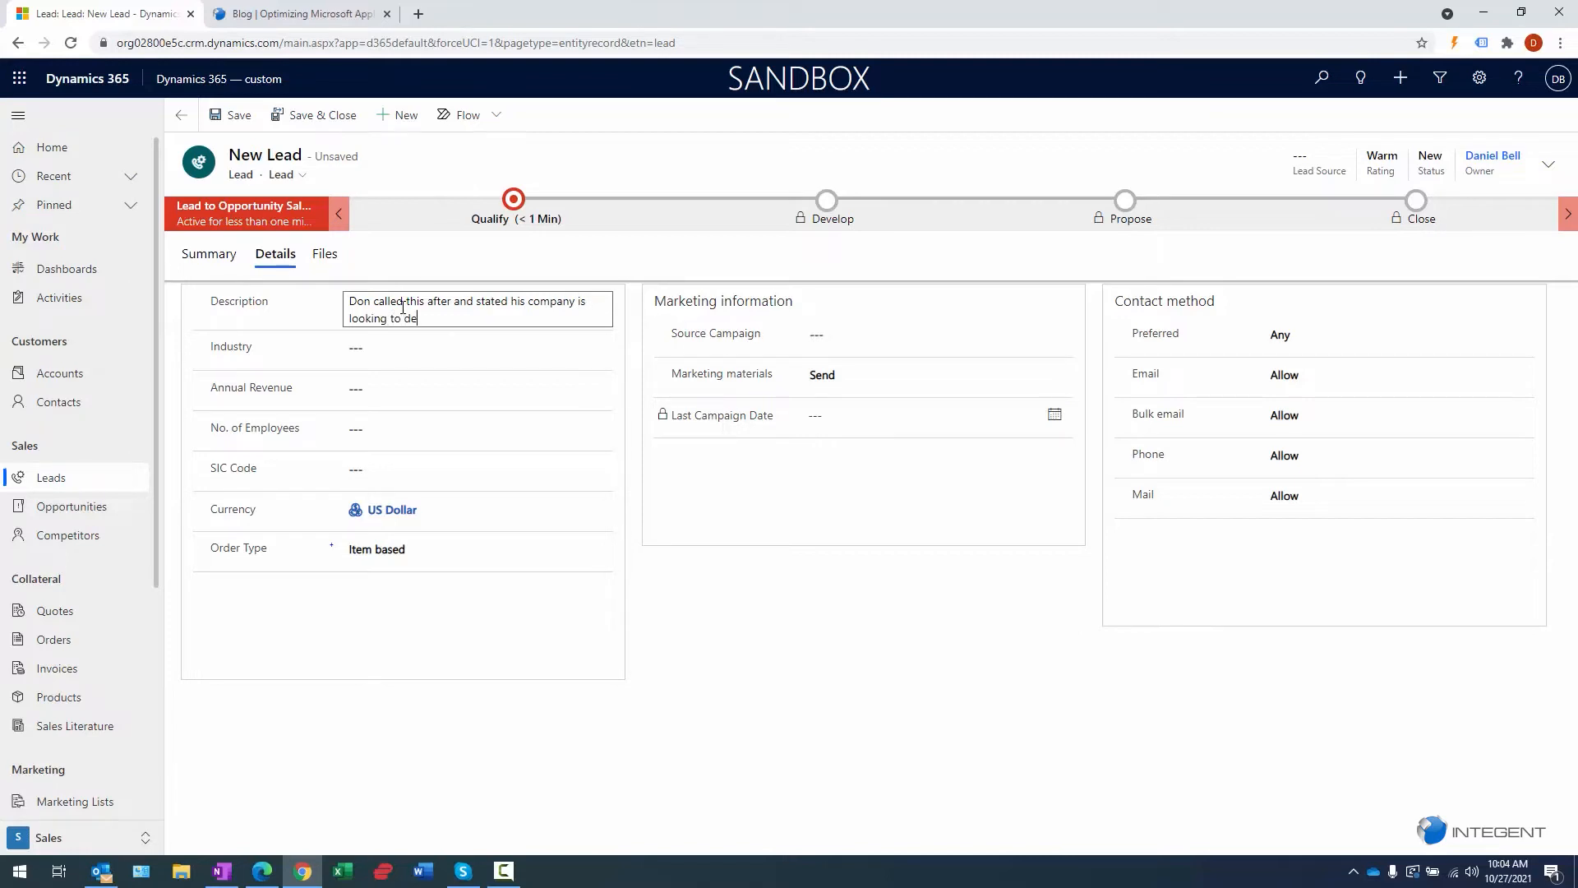
text(ploy Project Operations.  Would like demonstr)
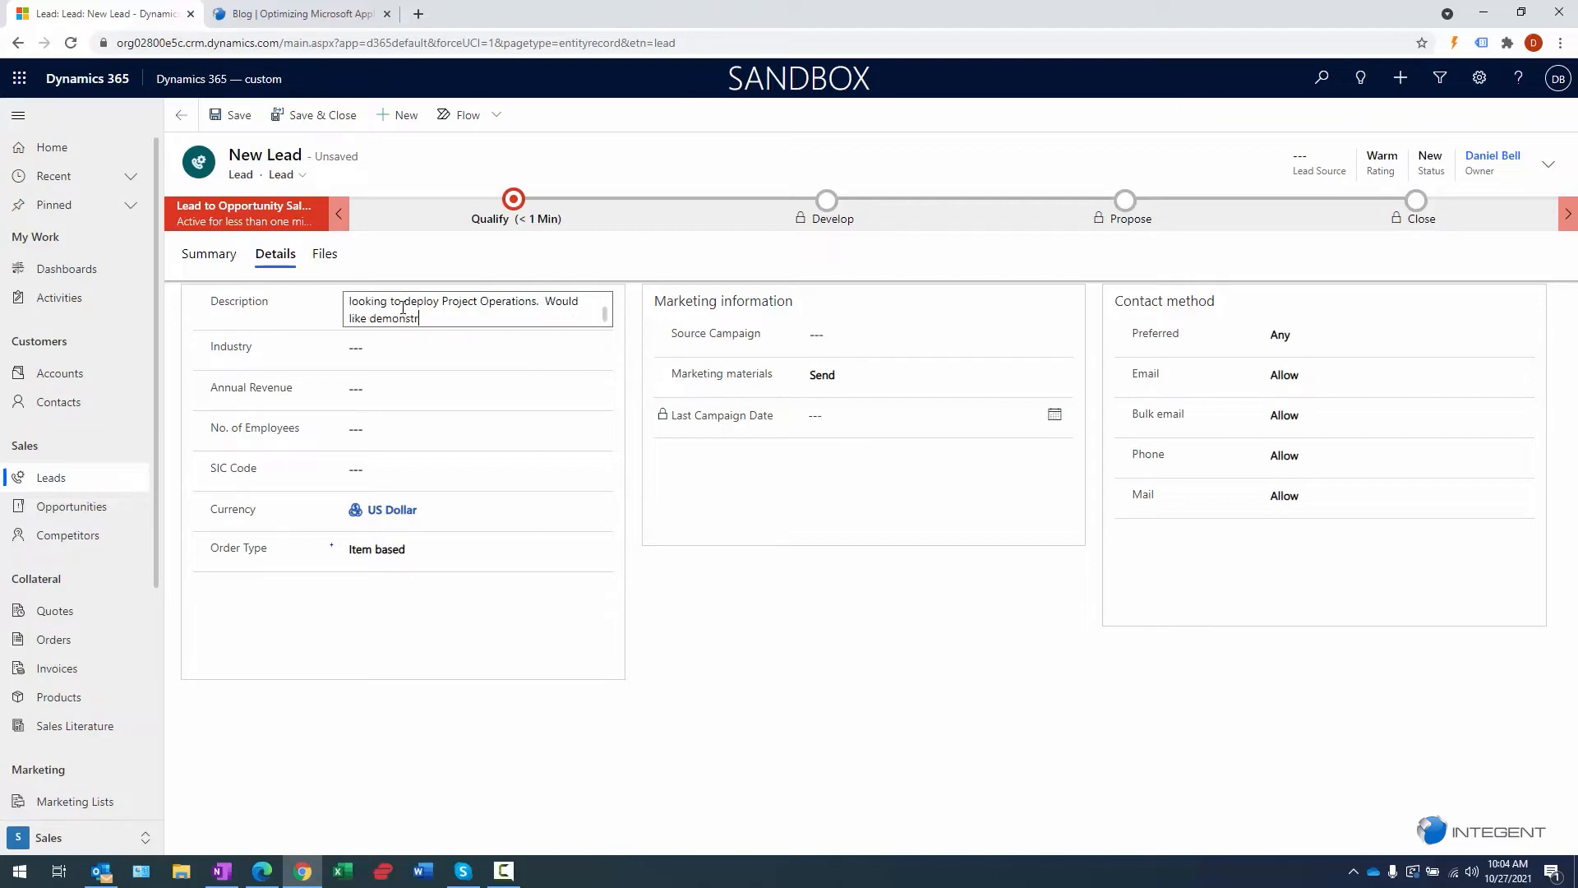
text(ation as well as a proposal.)
click(460, 347)
scroll(519, 481, down, 5)
scroll(519, 481, down, 1)
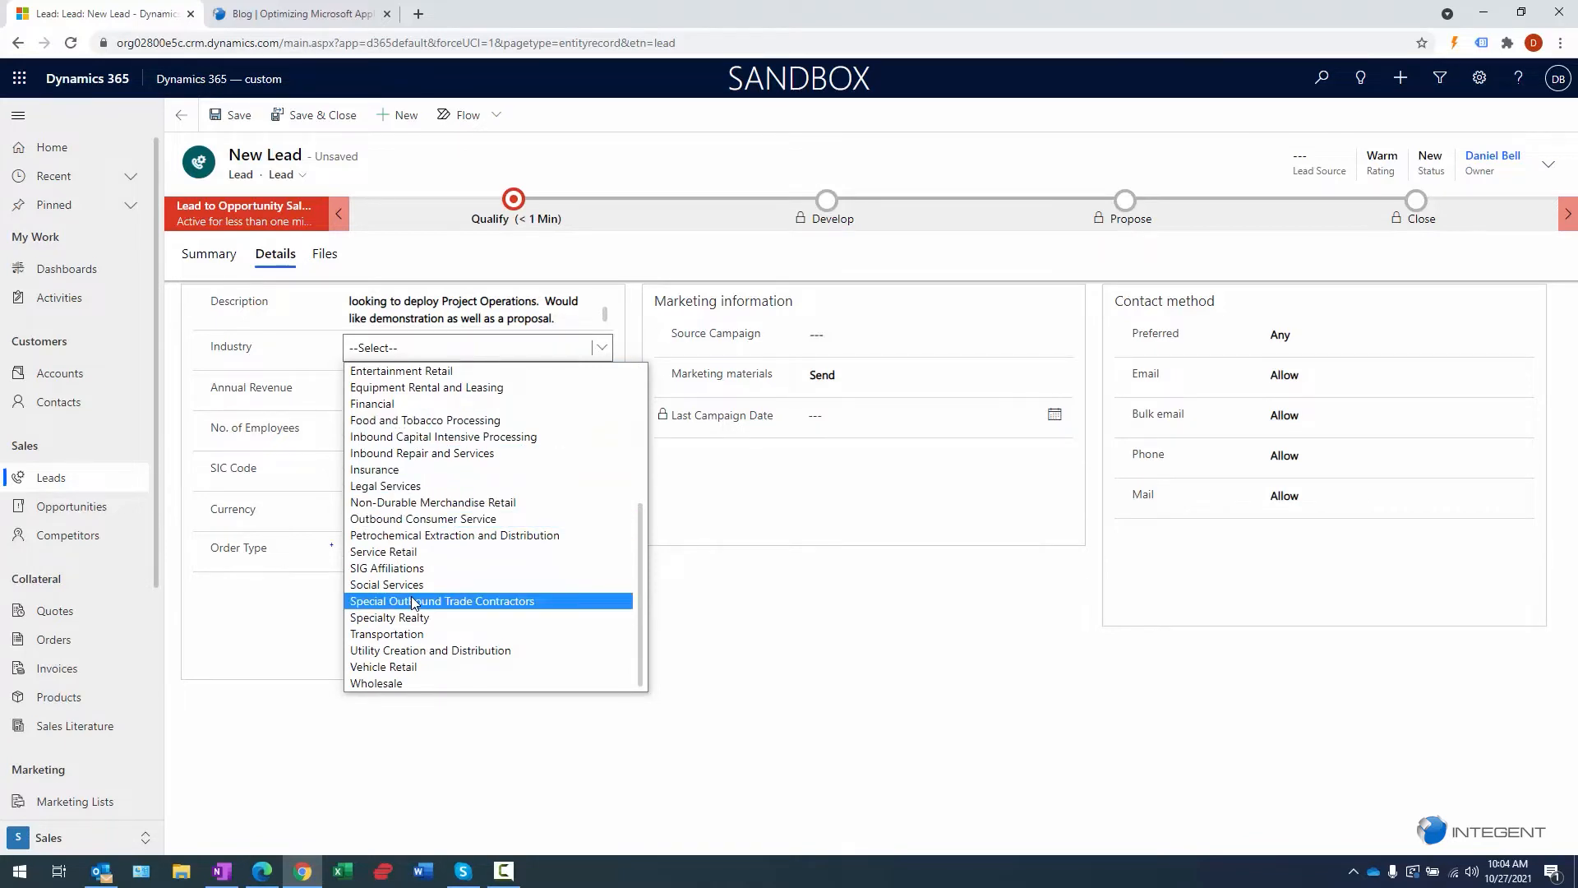
scroll(411, 604, up, 2)
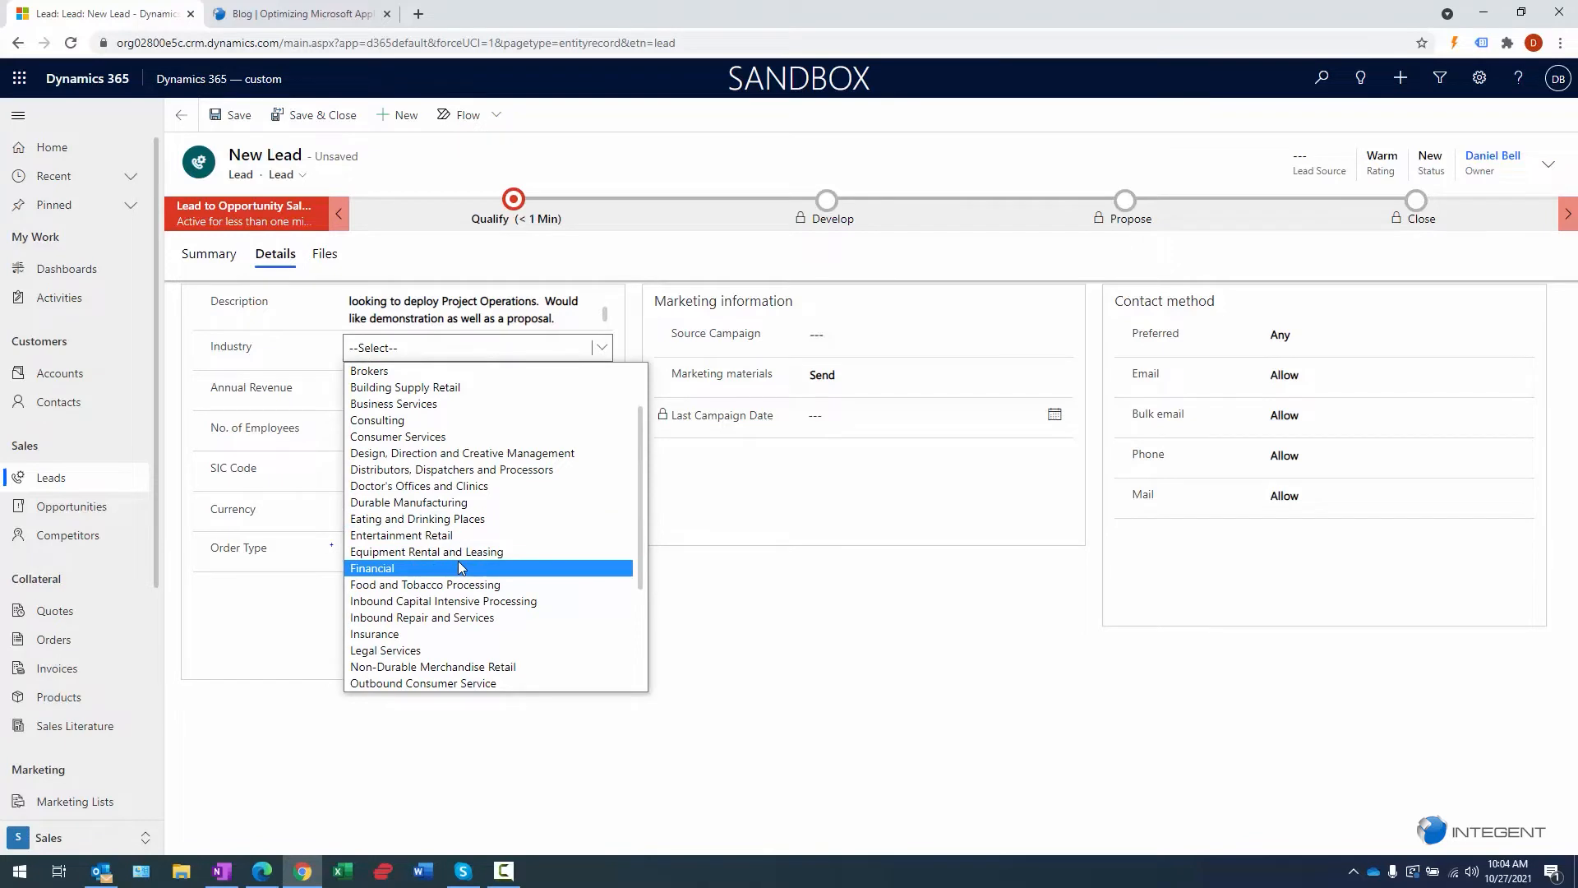
click(444, 471)
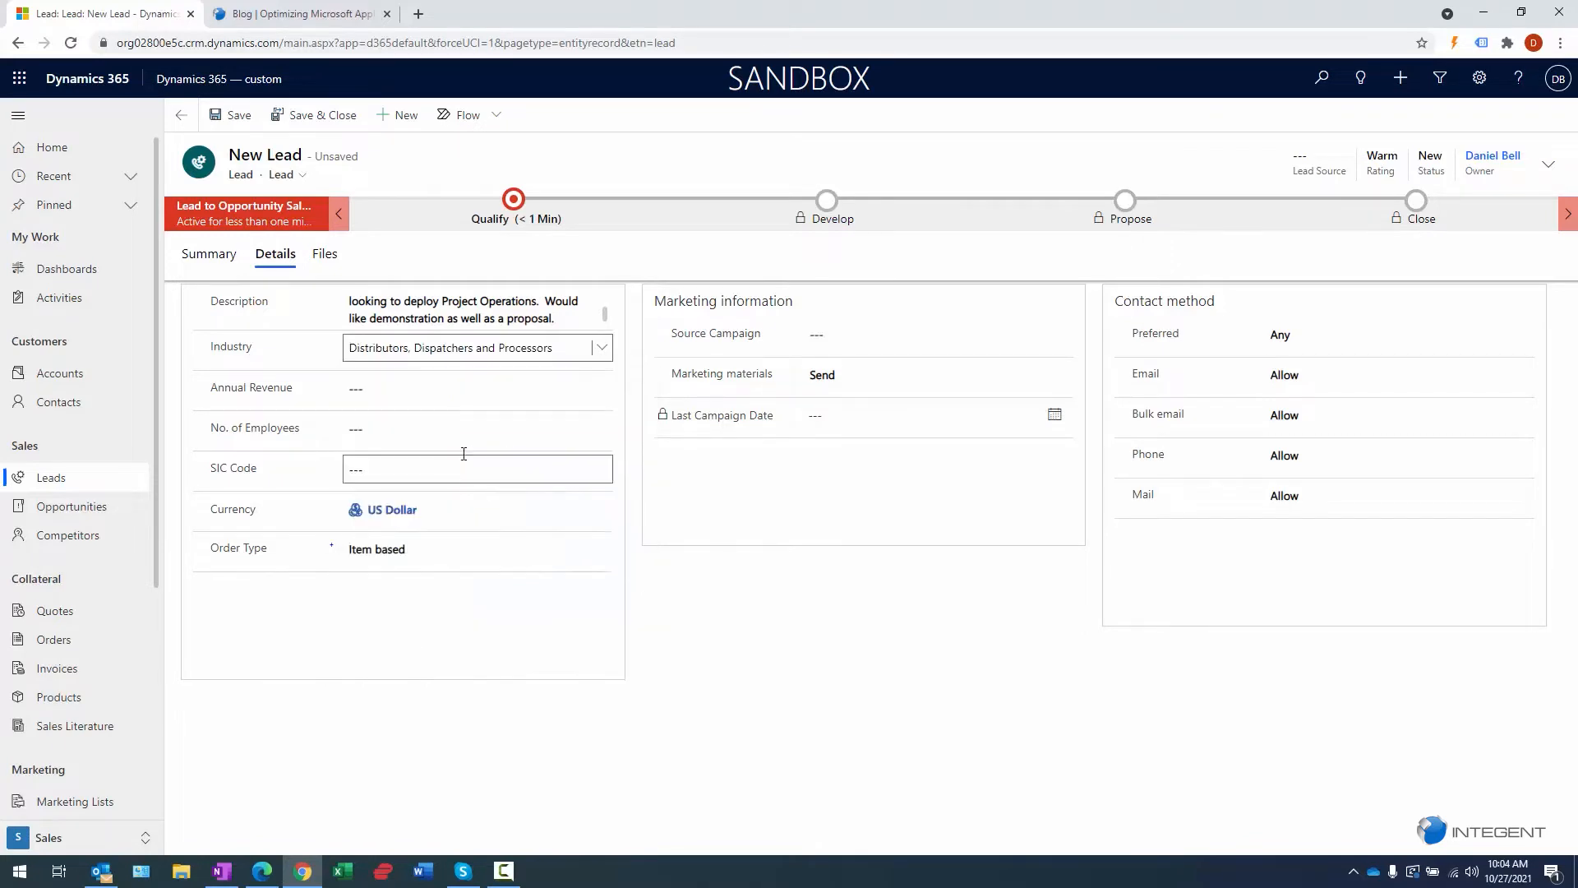
- Set annual revenue 500000, 450 employees and source campaign Direct marketing template (sample)
click(462, 384)
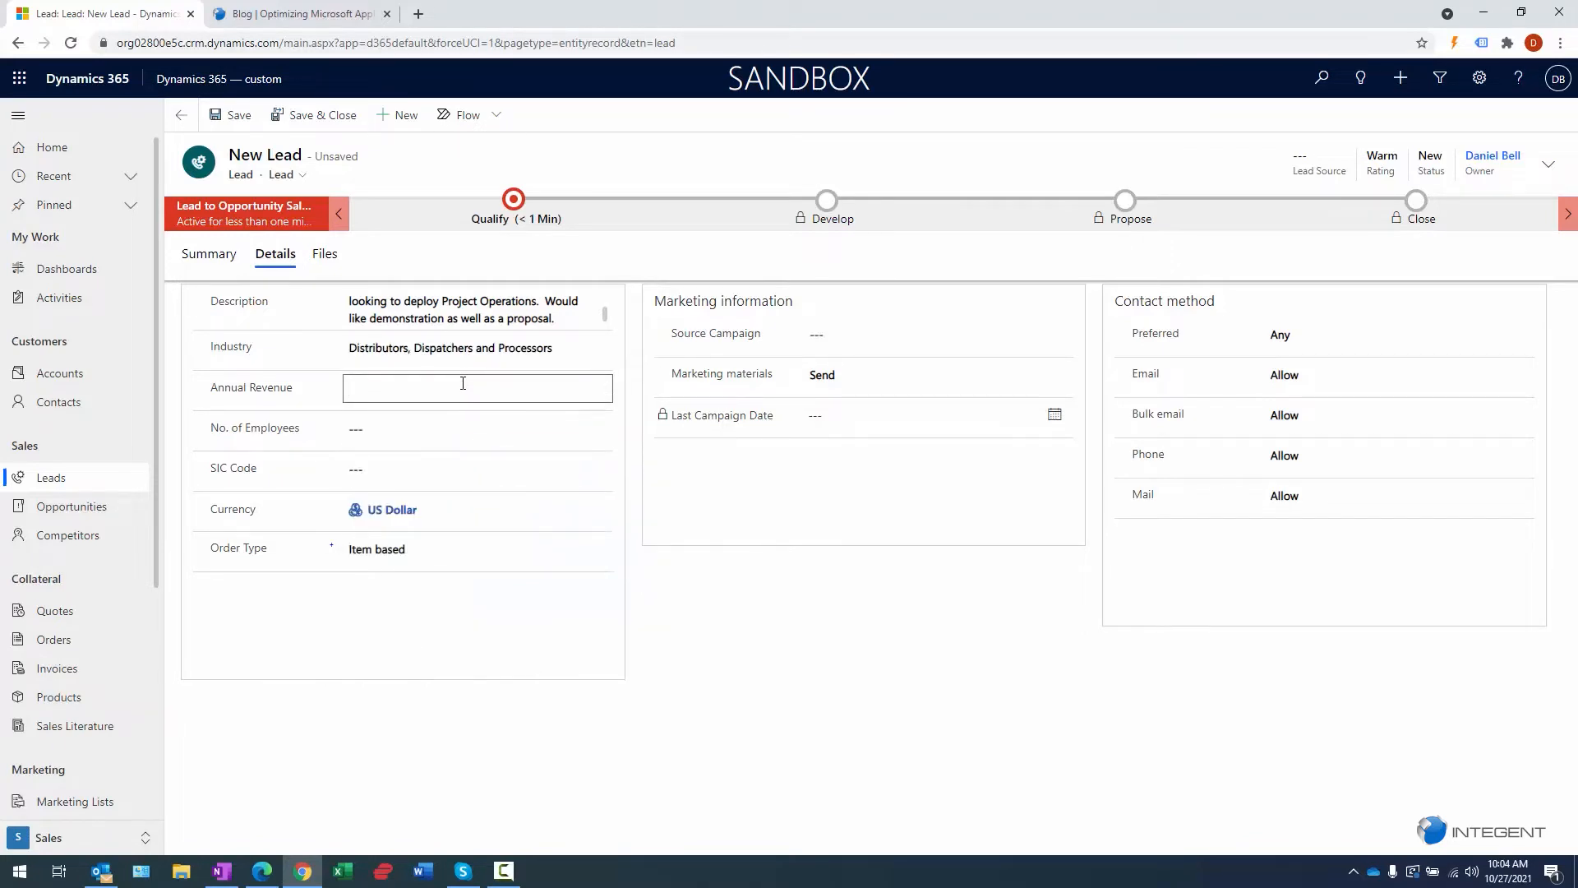
text(5000000.00)
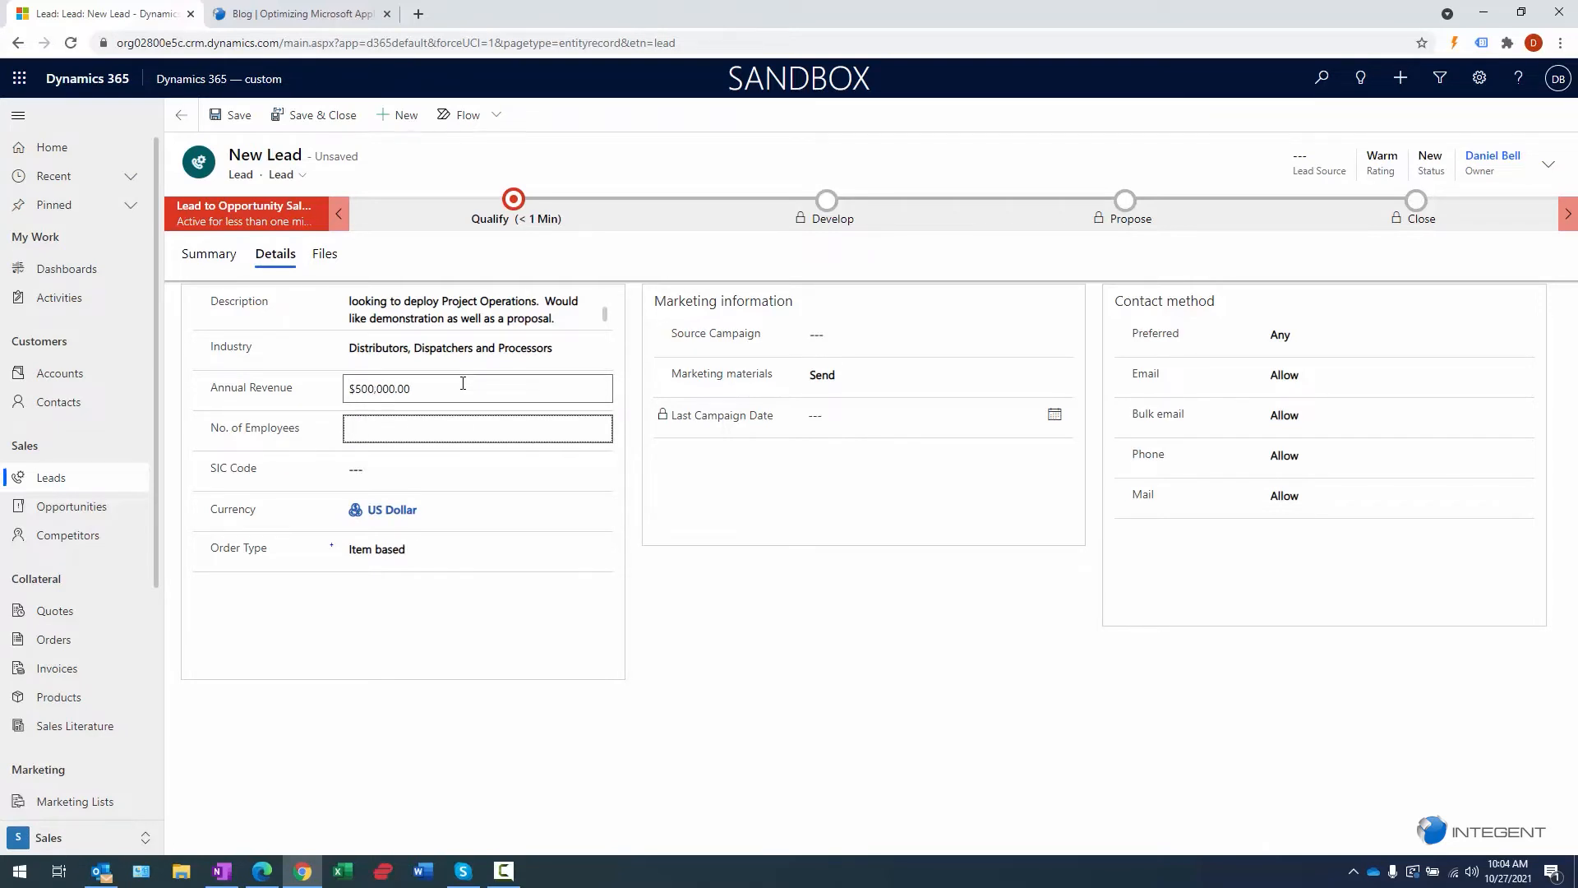
text(450)
key(Tab)
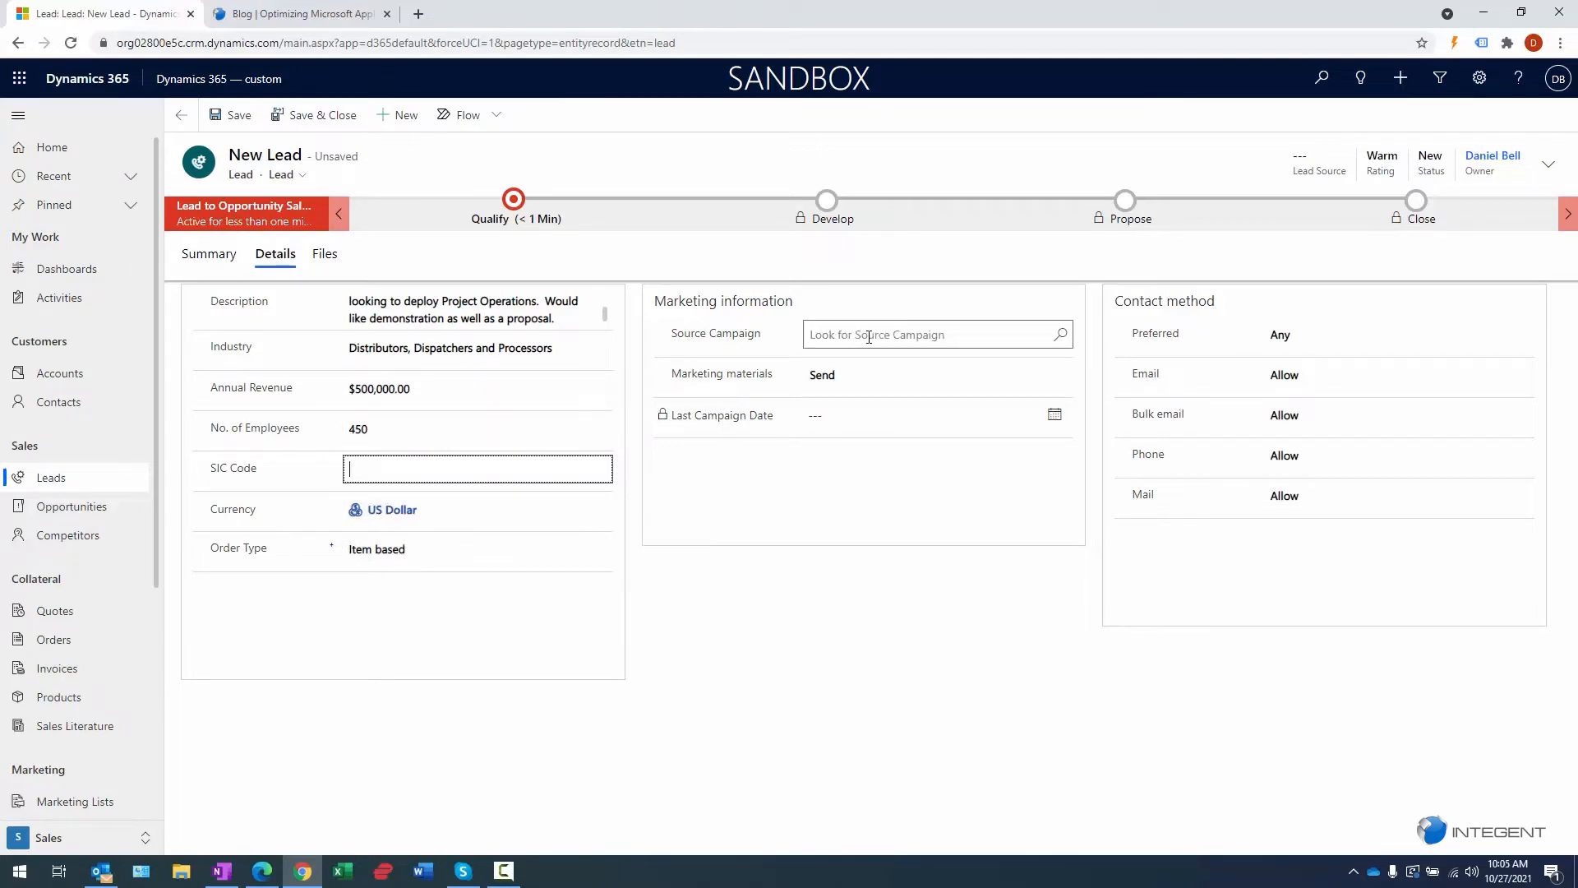
click(1061, 334)
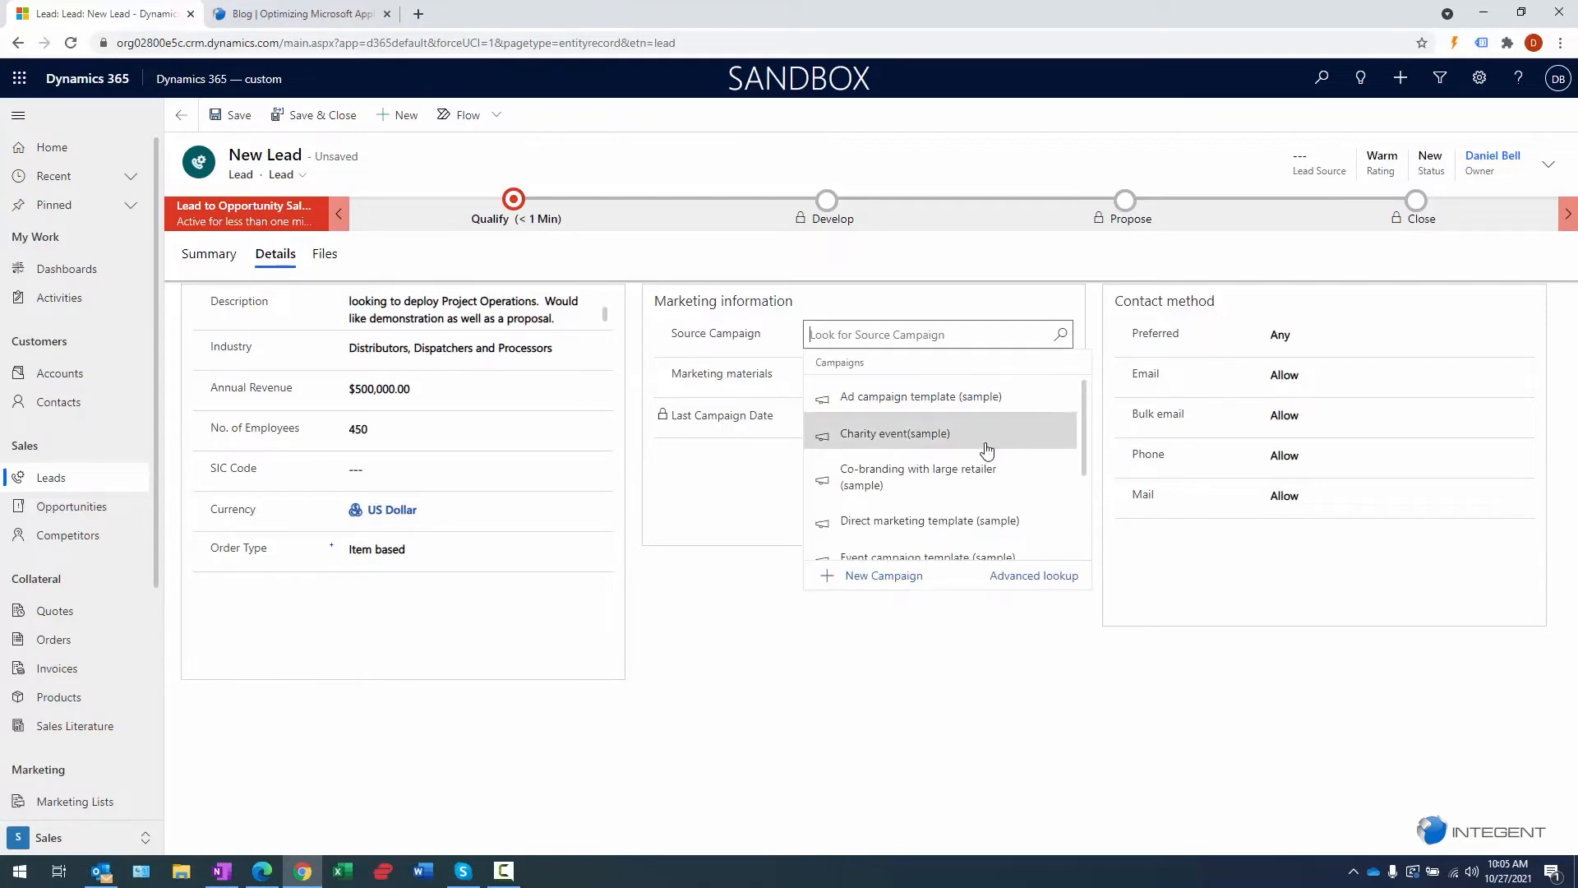
click(873, 523)
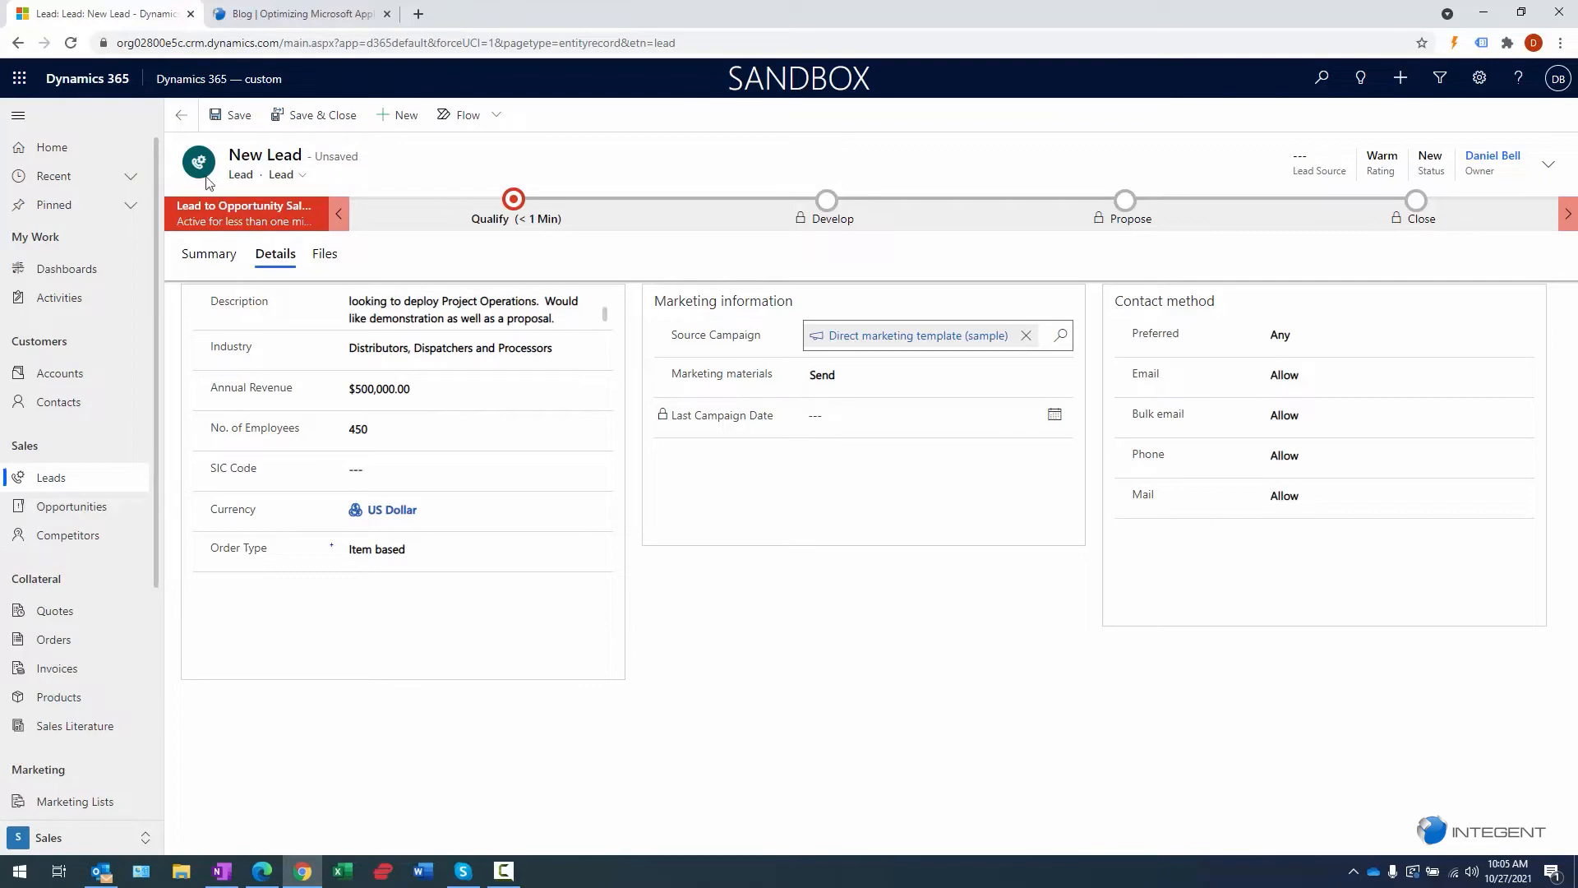
- Save the lead, return to its Summary tab and open the timeline's add-record menu
click(231, 116)
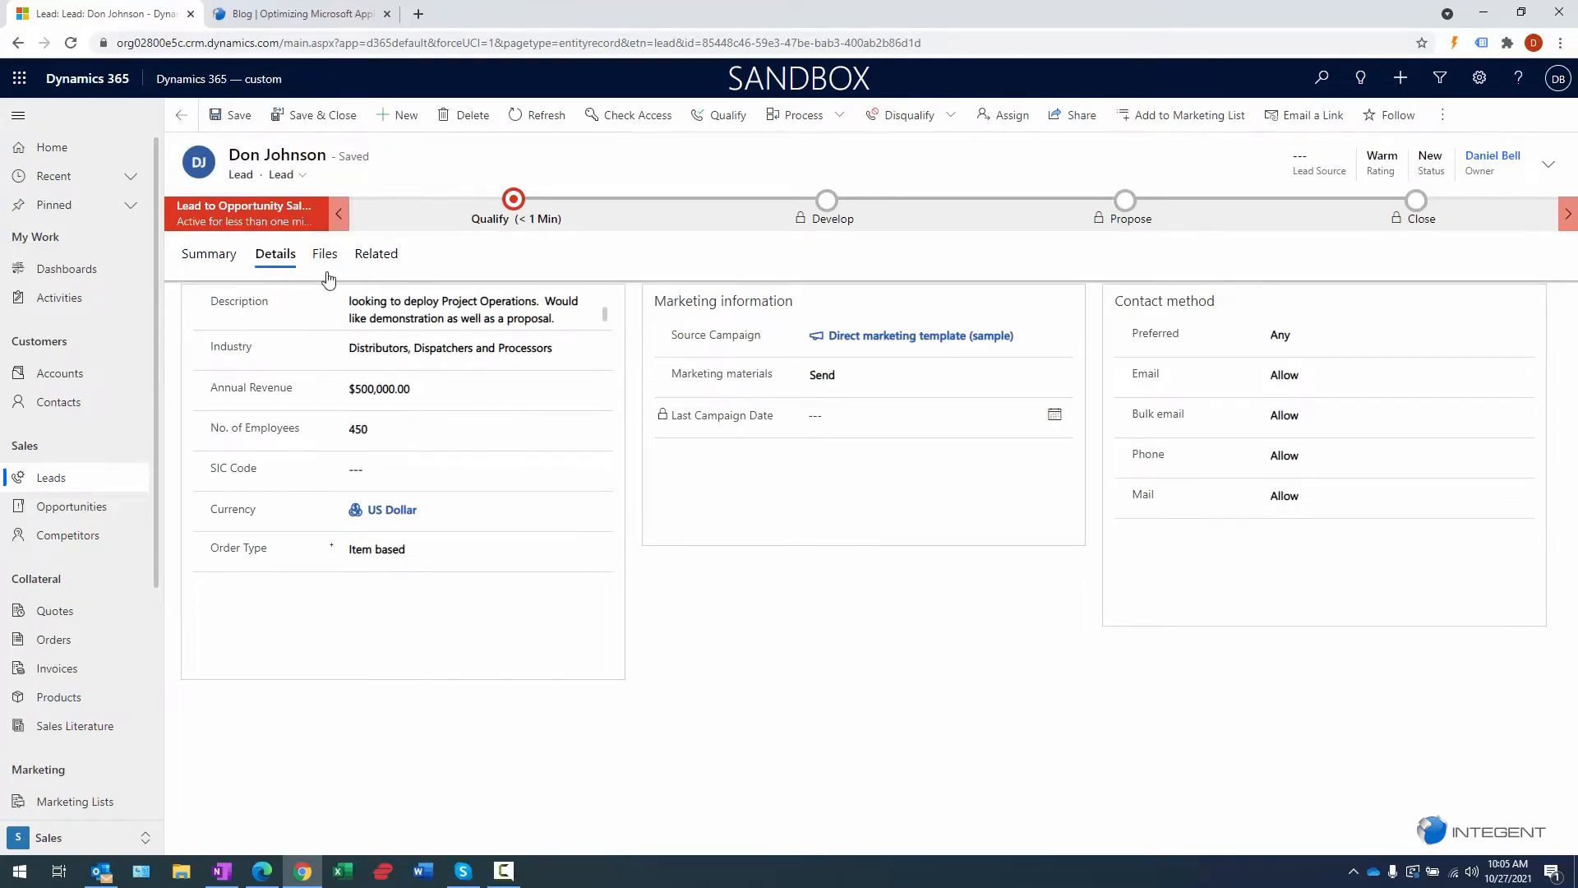
click(216, 262)
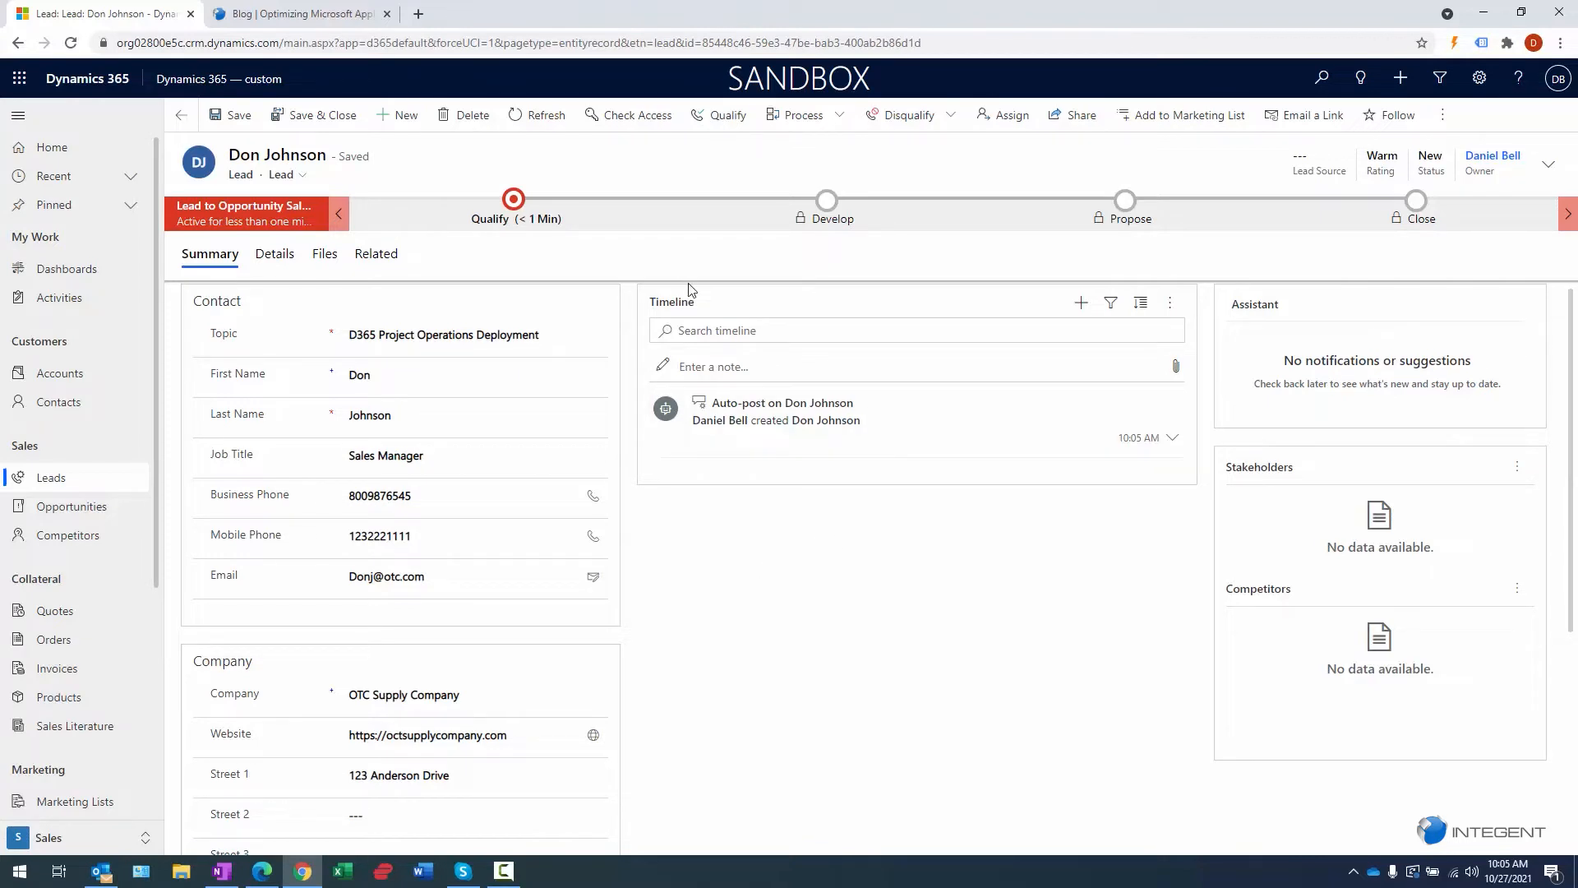
double_click(701, 315)
click(706, 310)
click(1081, 303)
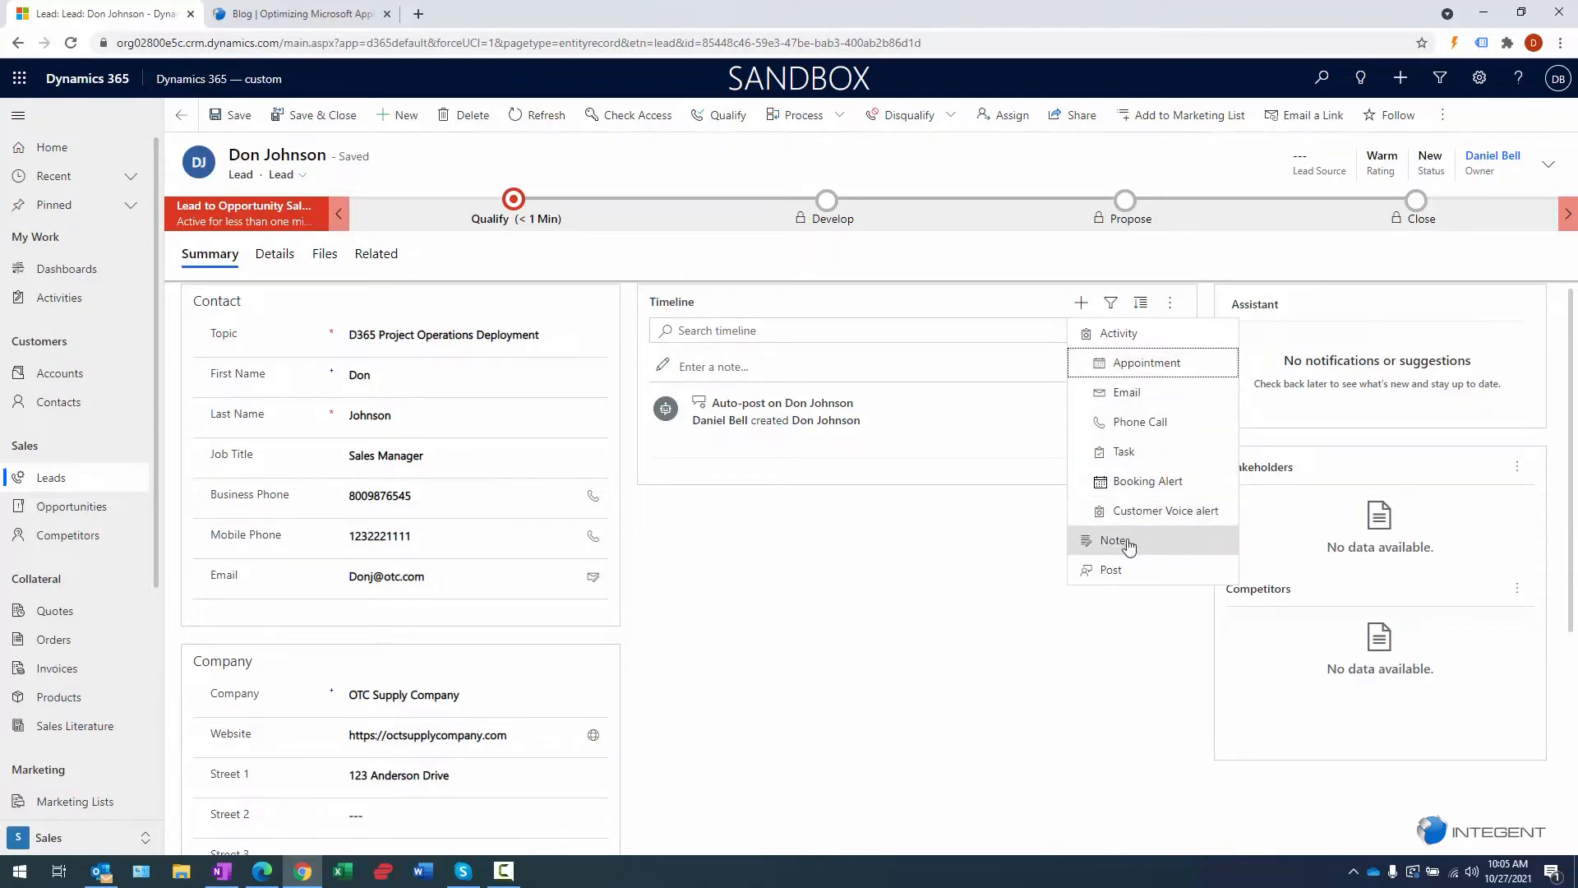
- Draft an email with subject 'Proposal Attached' and a short proposal note, then save it
click(1122, 393)
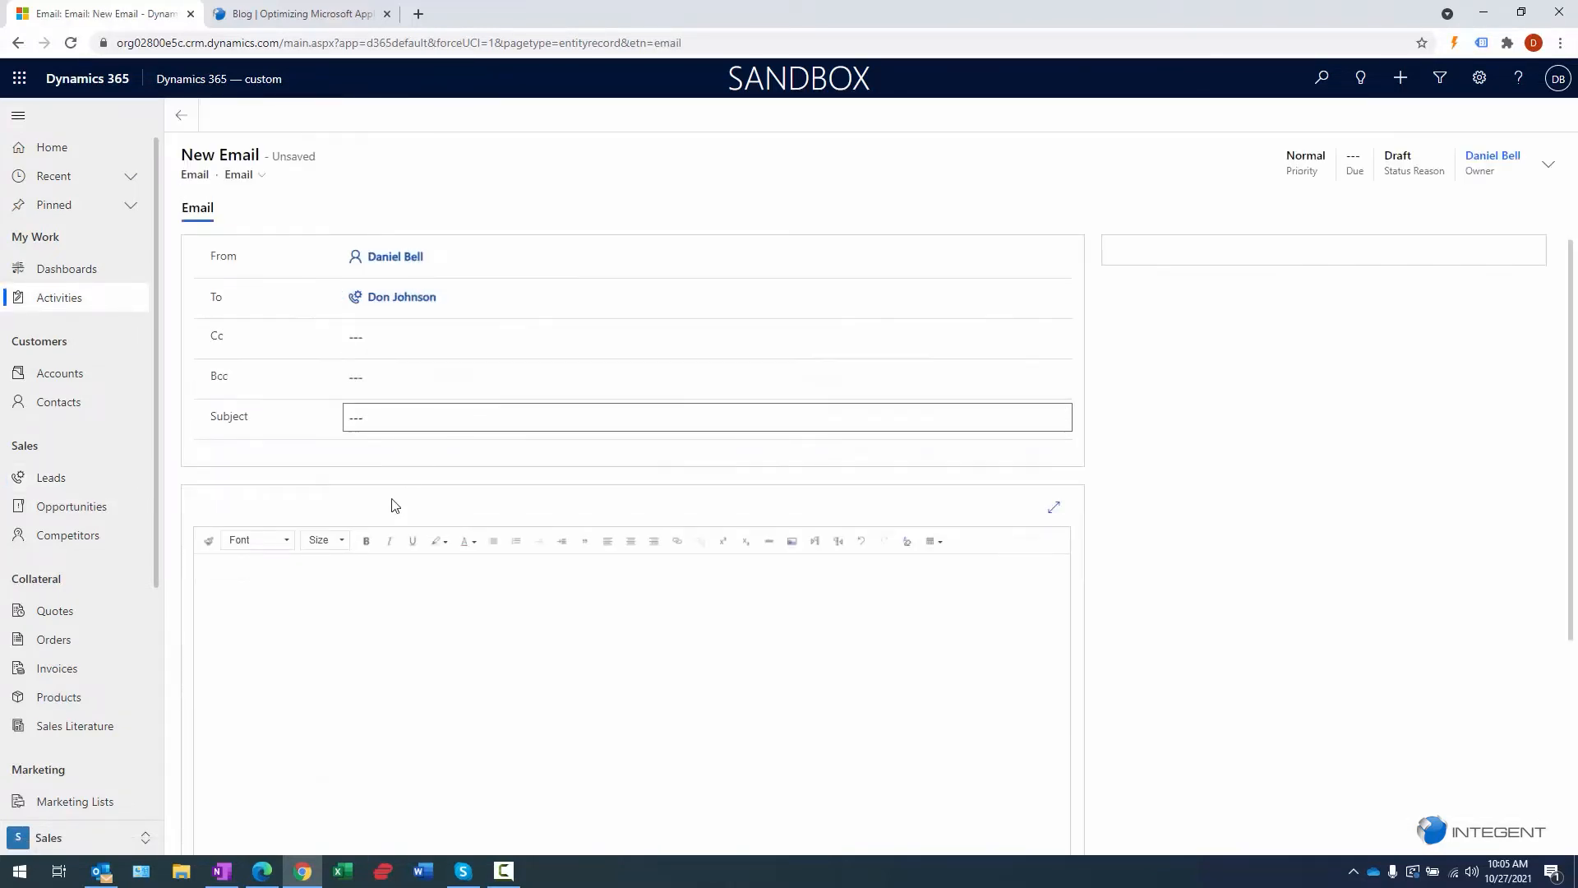
click(408, 426)
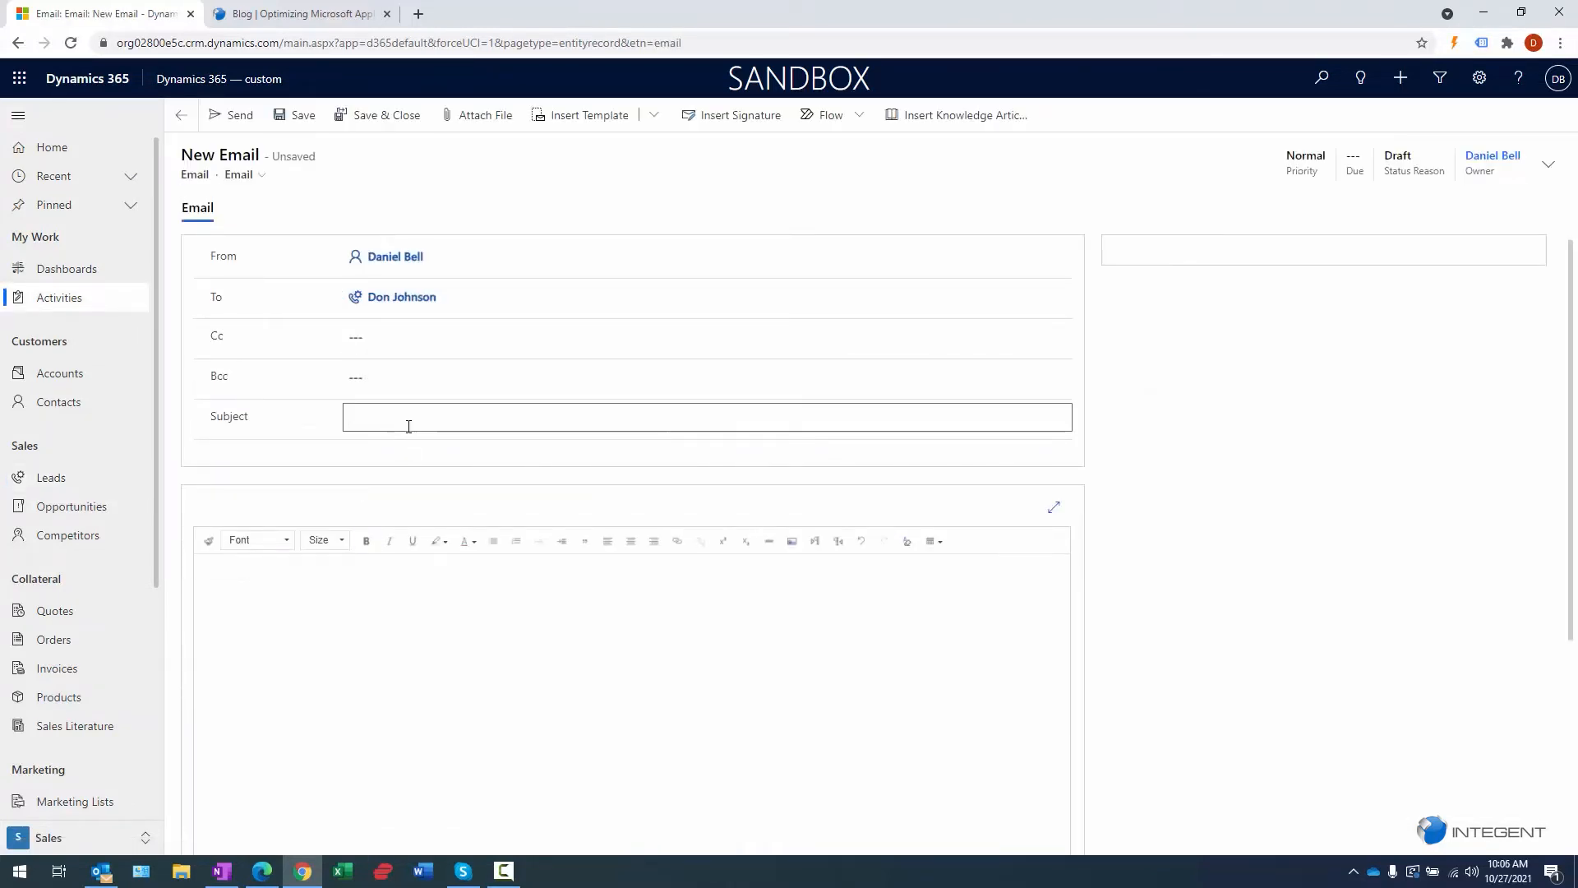
text(Propos)
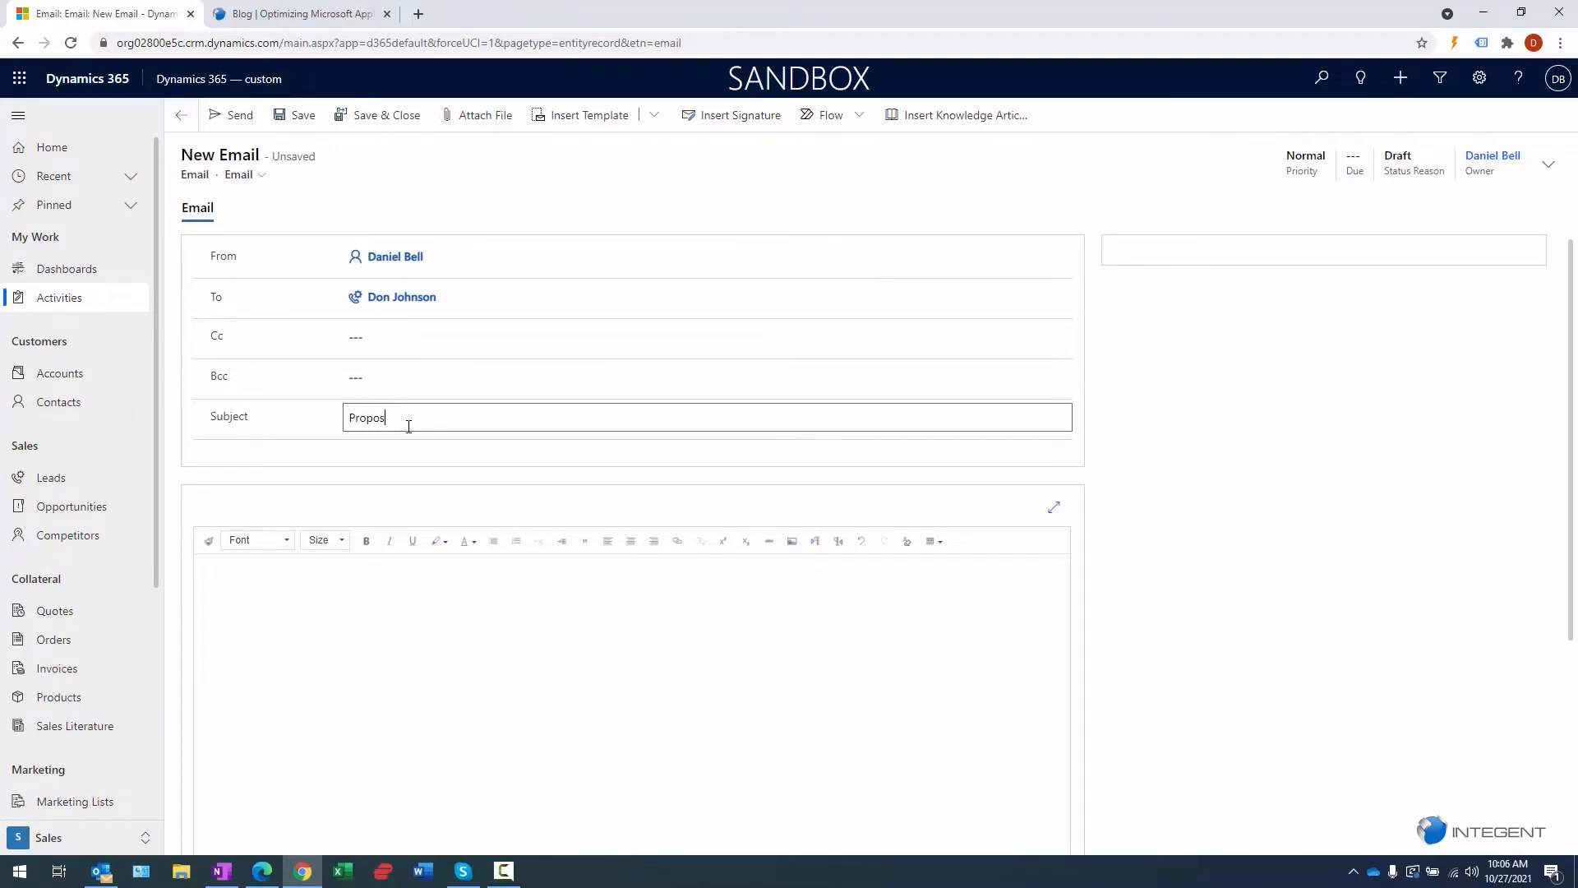
text(al Attached)
click(371, 588)
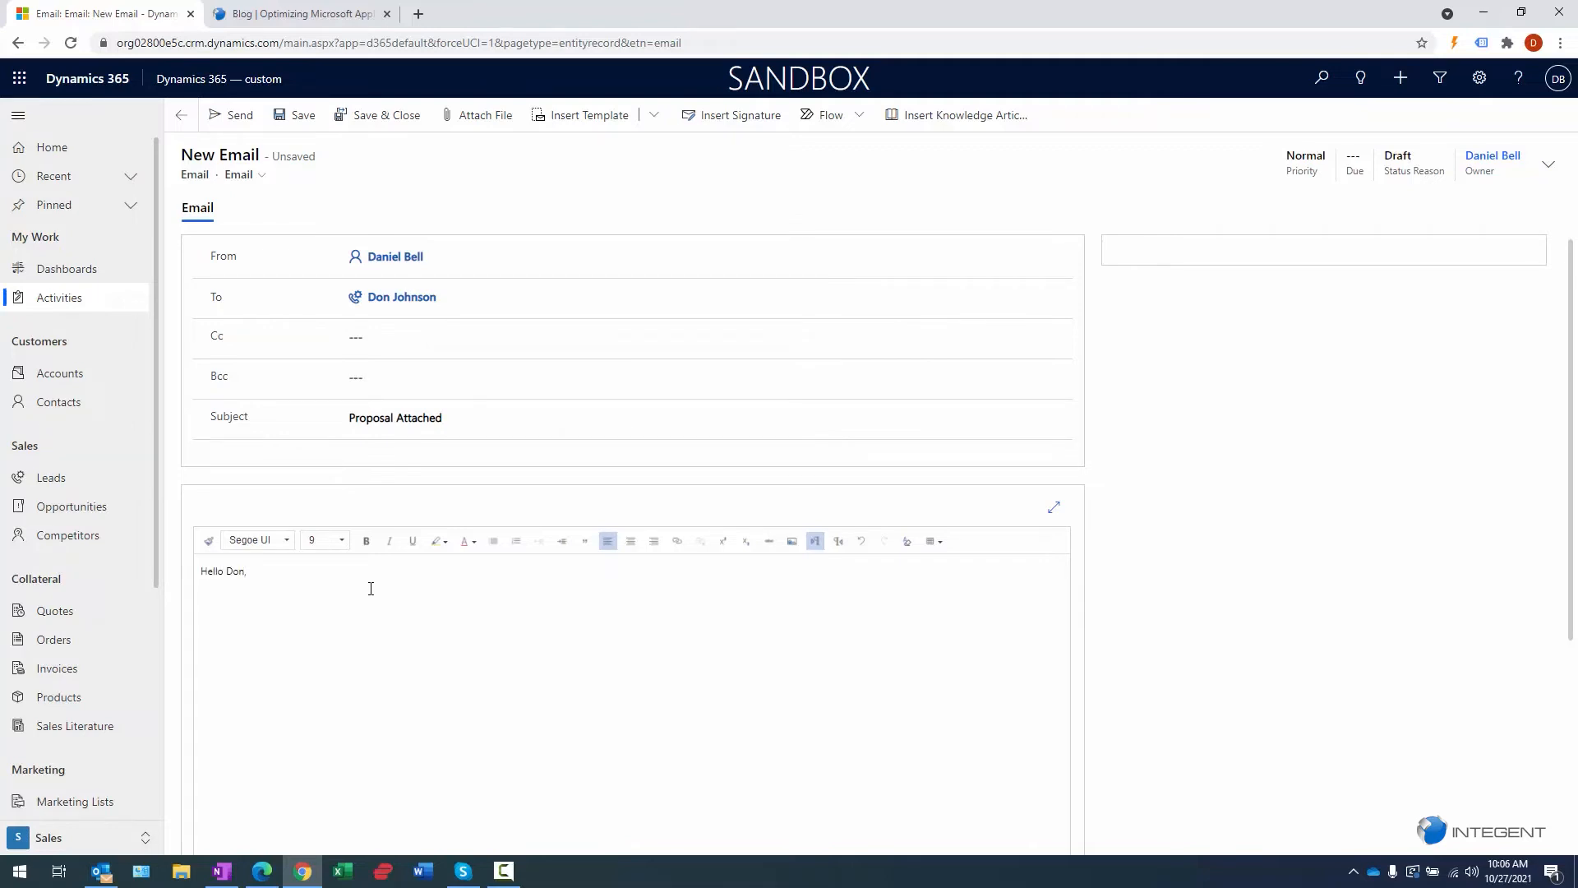
text(Please see attached p)
text(ropo)
text(sal as discussed.  Th)
text(ank you.)
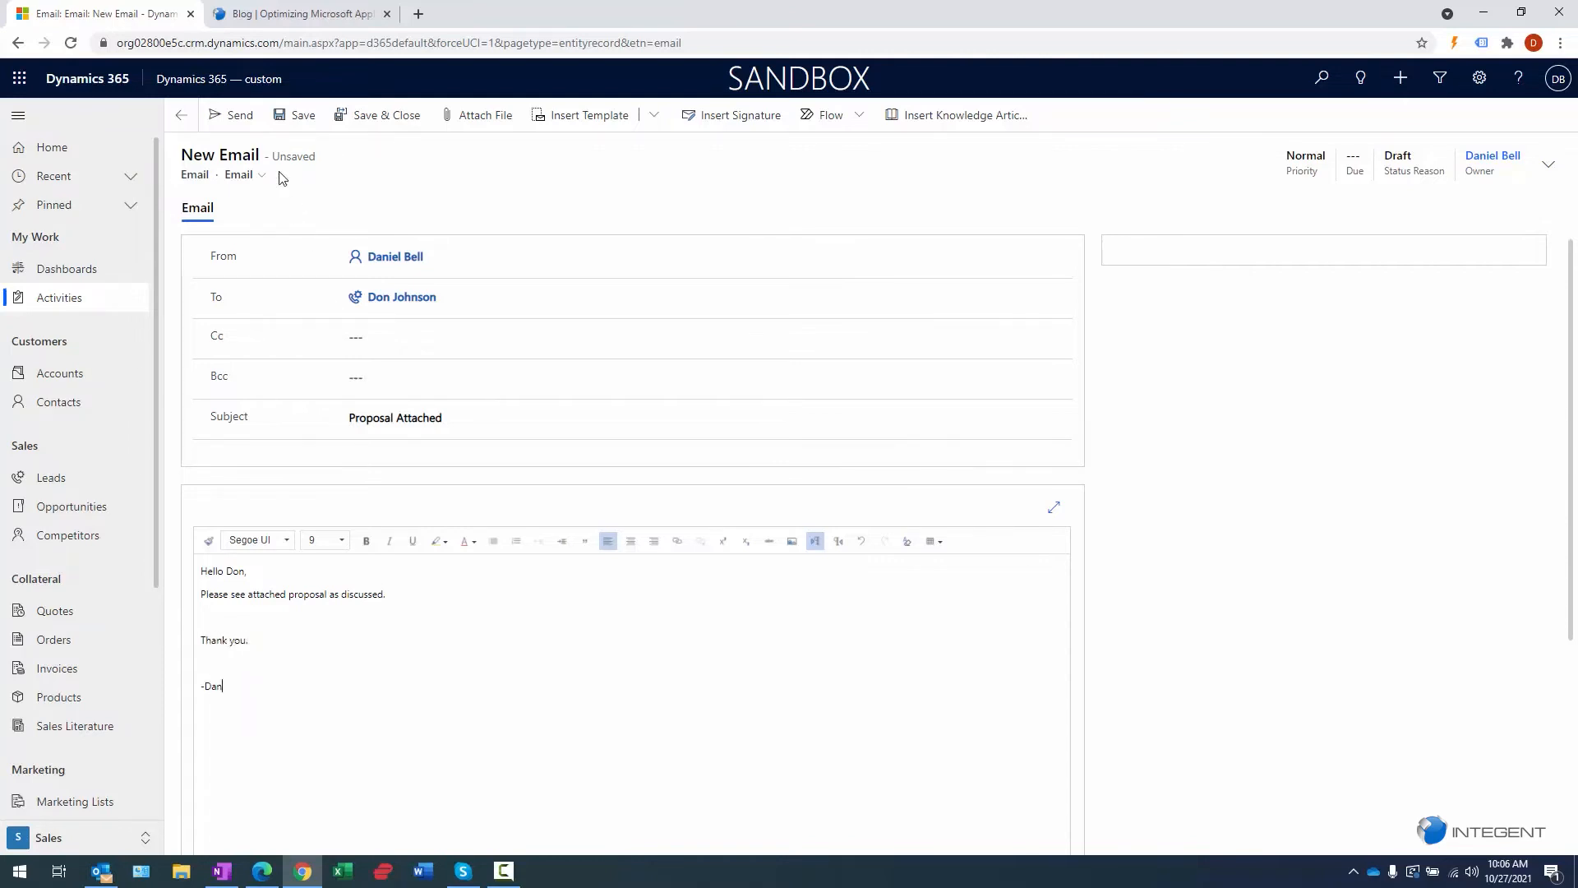
click(286, 117)
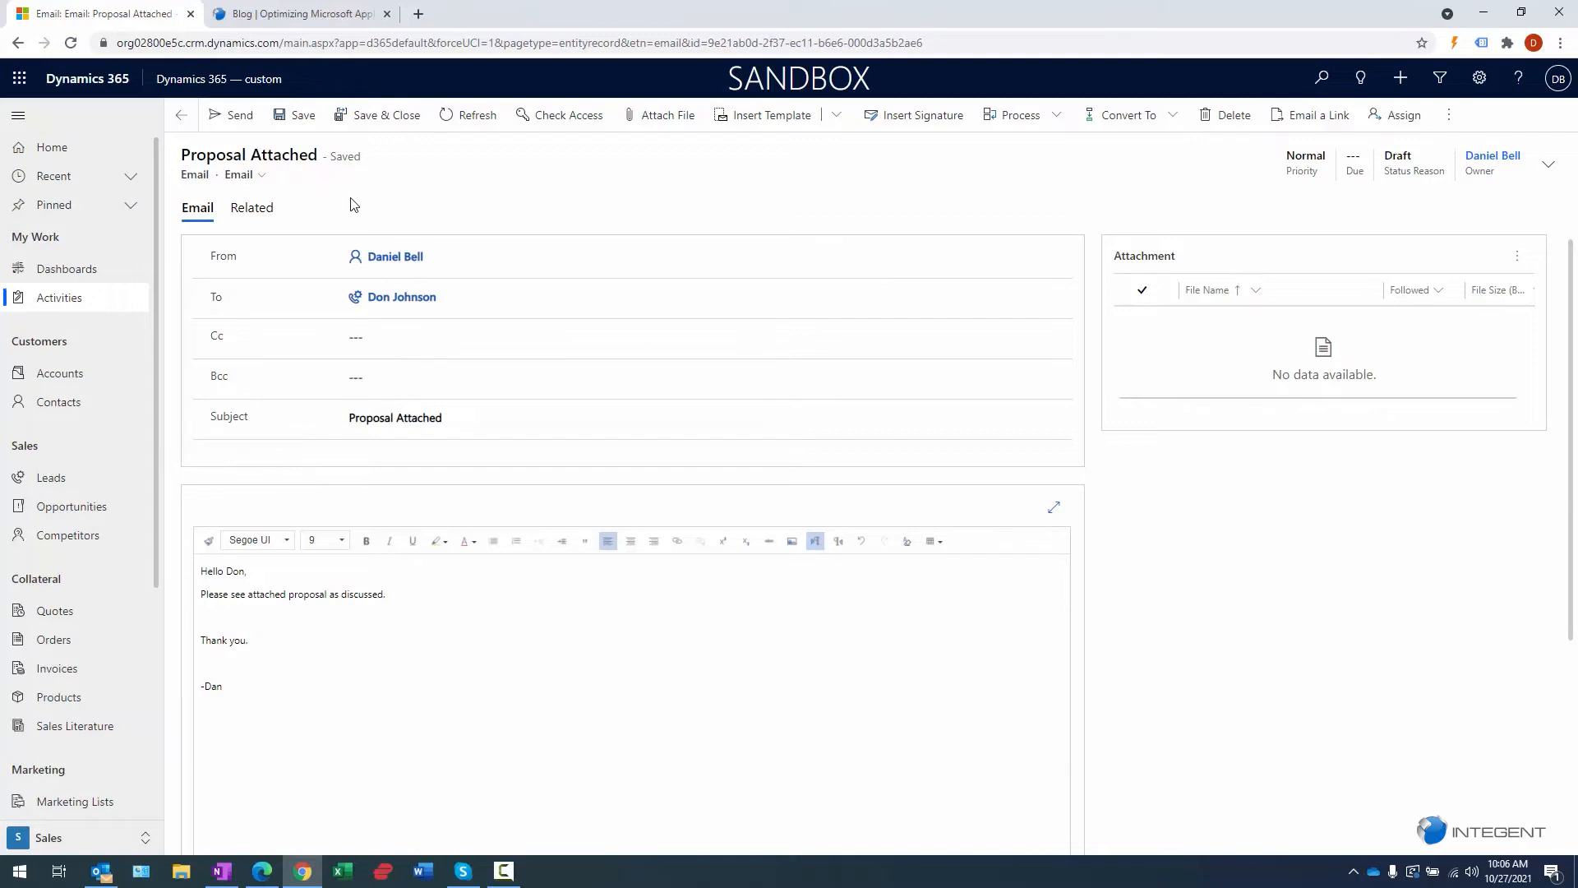
- Send the Proposal Attached email, view its record from the timeline, and return to the lead
click(294, 118)
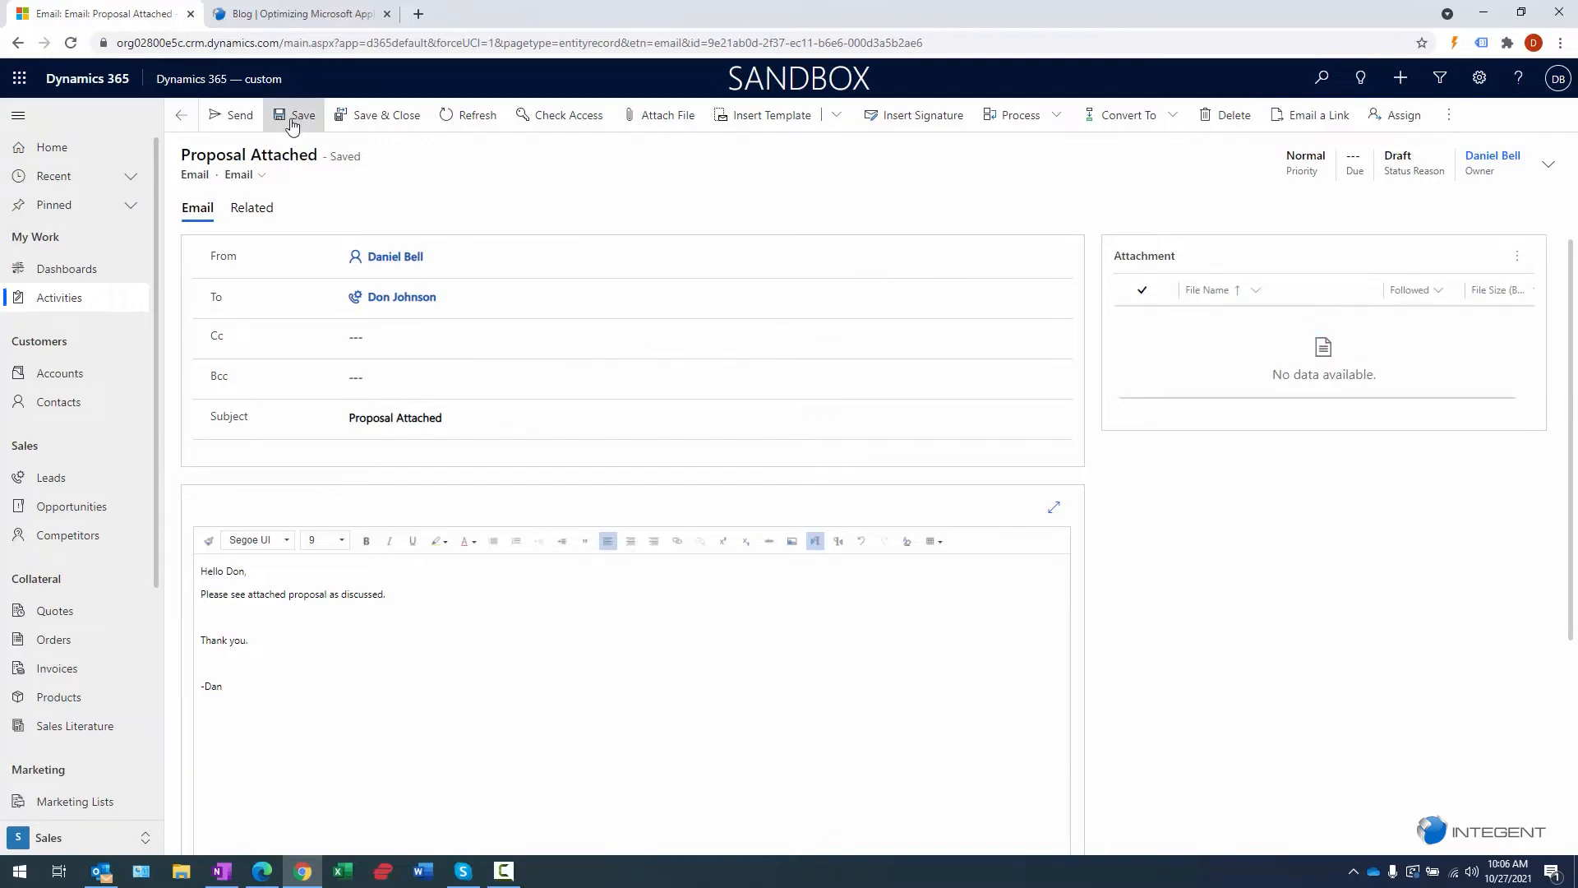
click(222, 119)
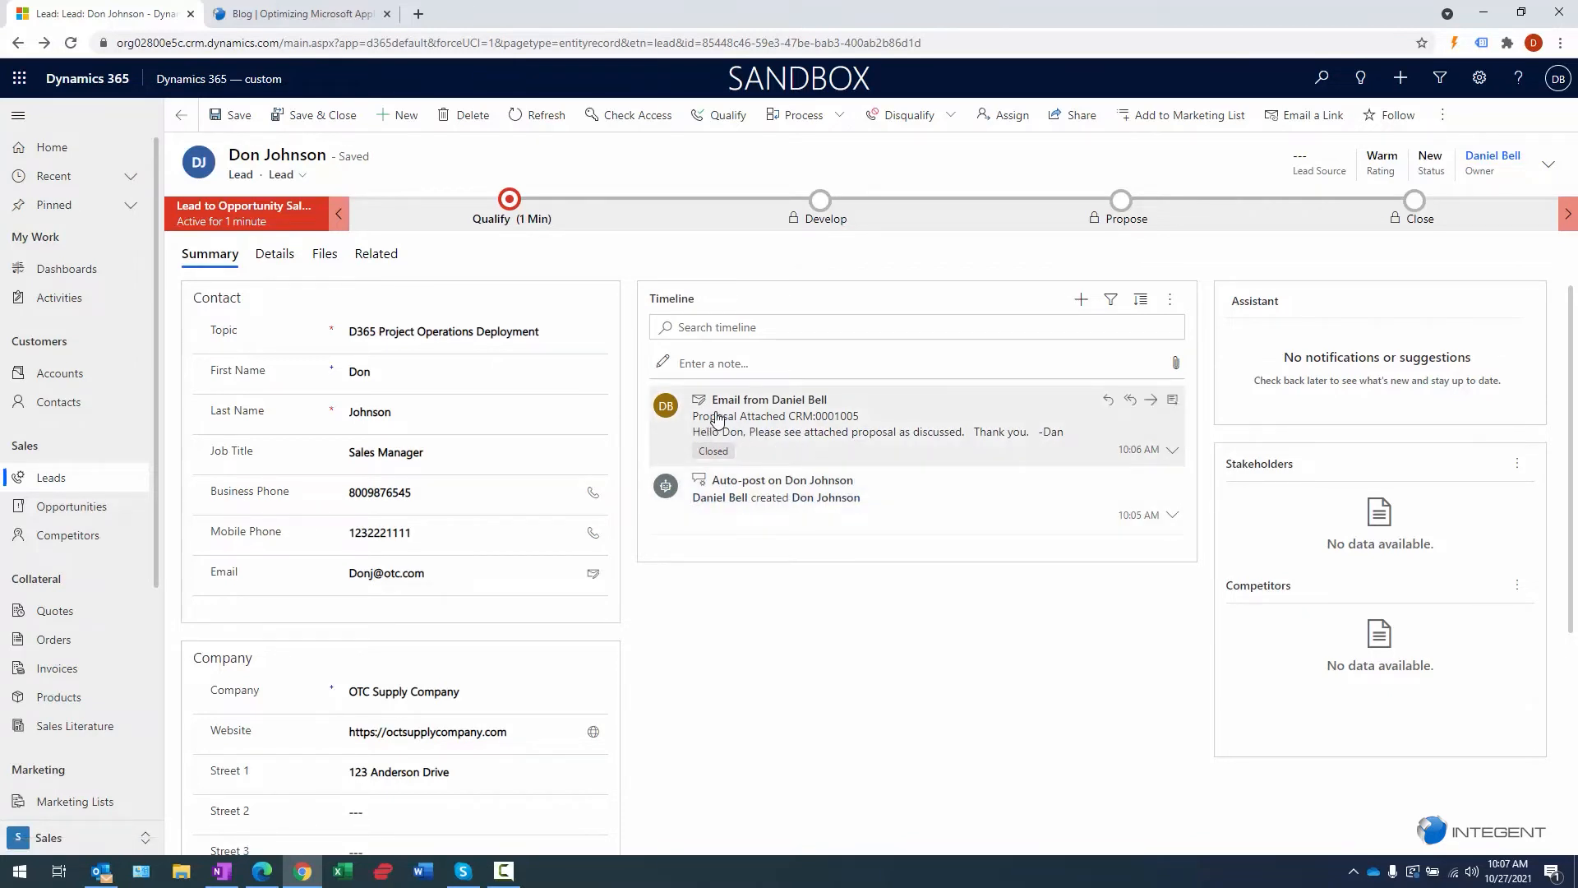
click(1171, 451)
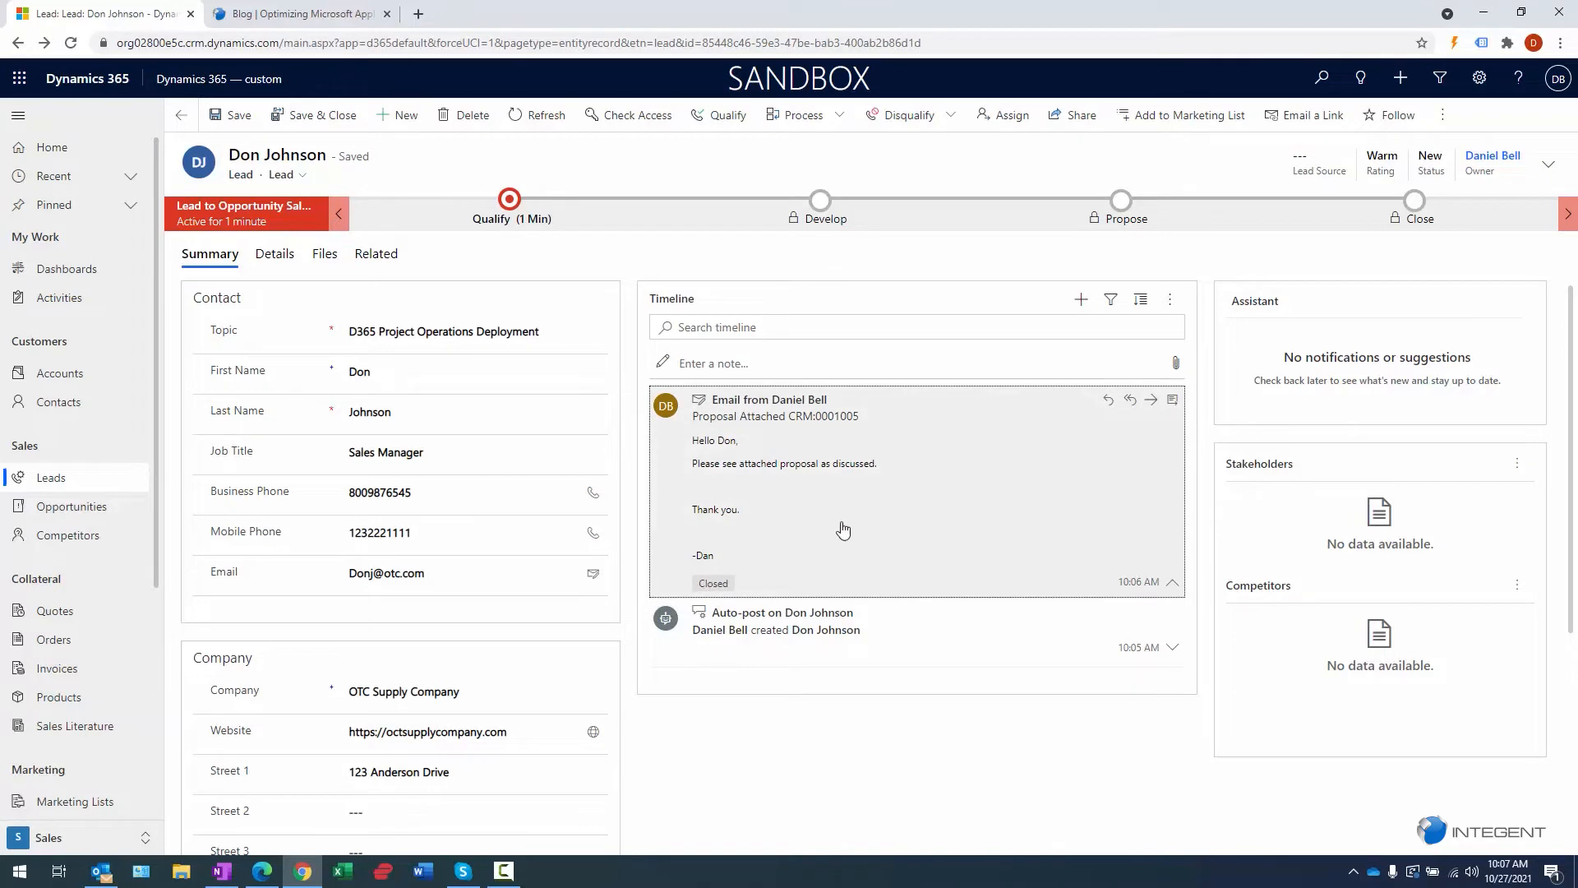
click(1175, 405)
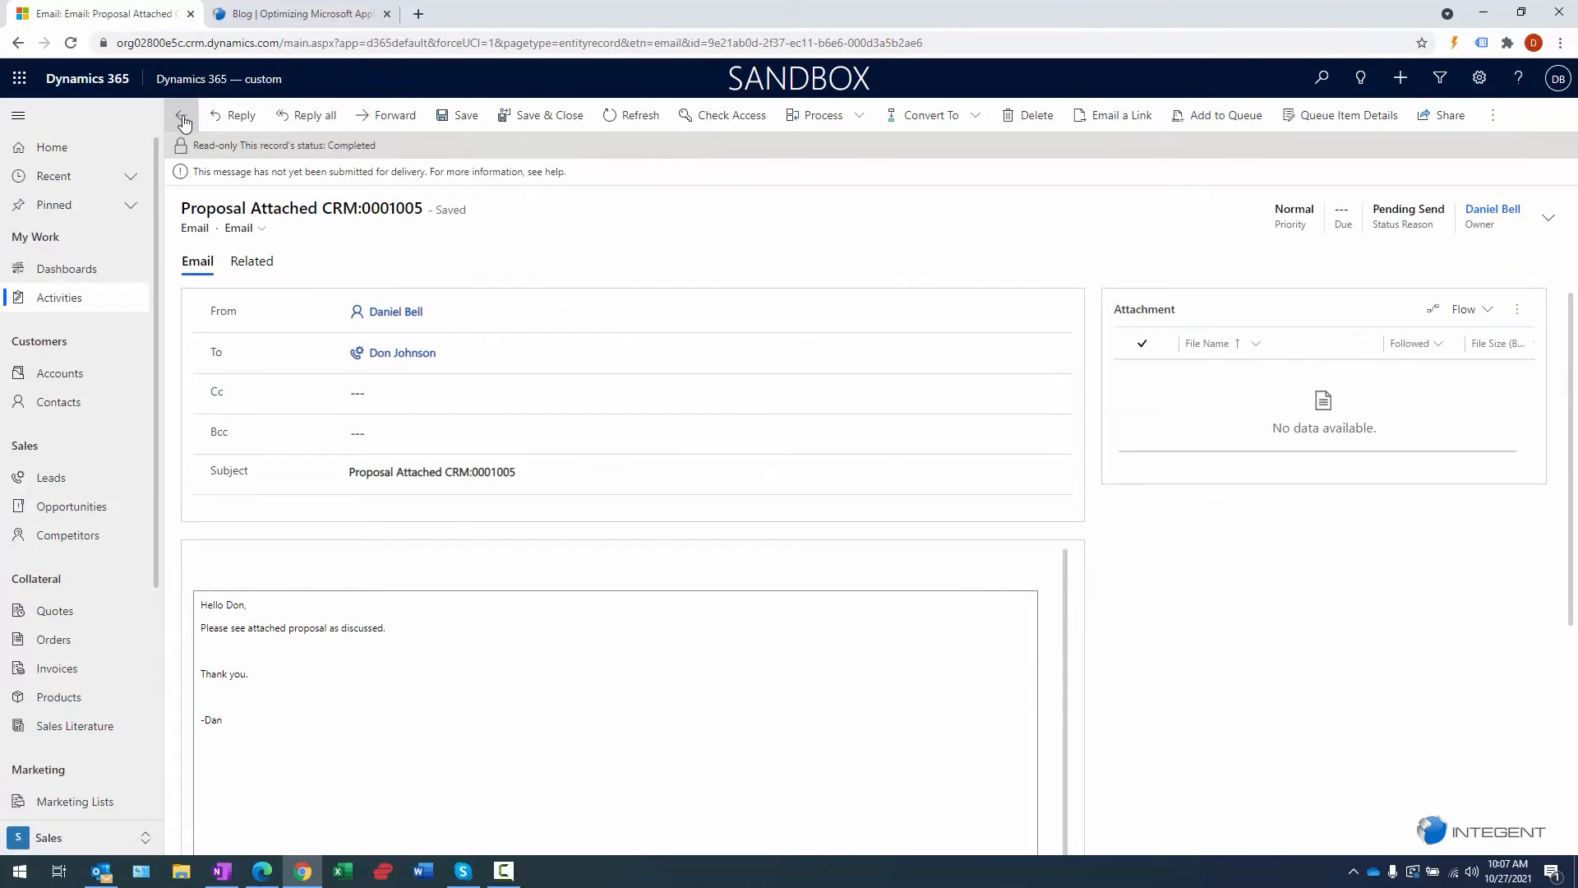
click(182, 119)
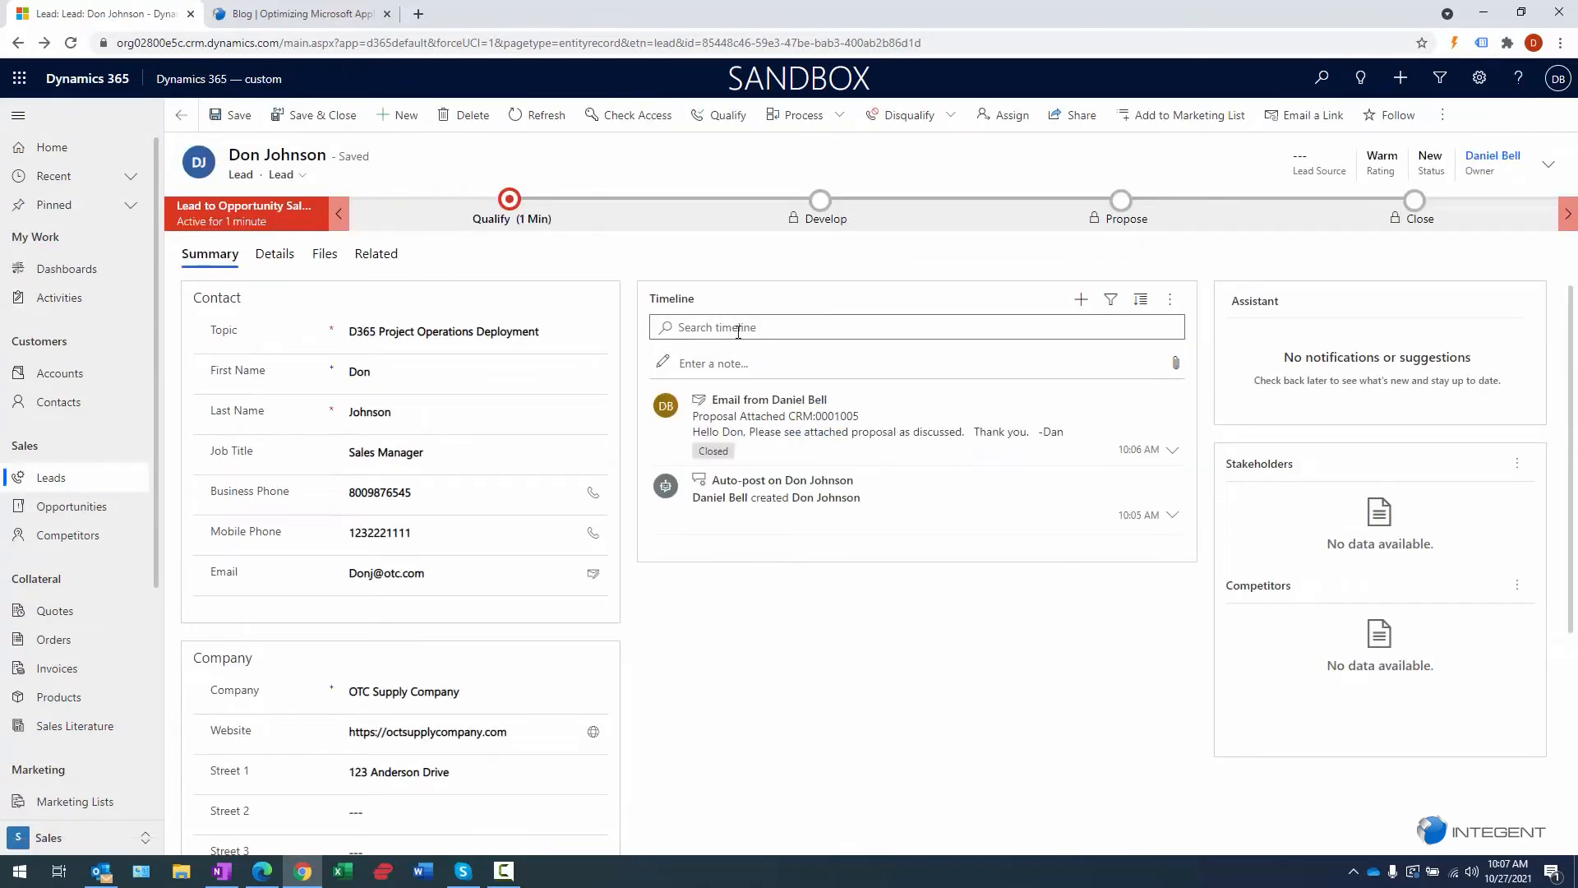
click(738, 331)
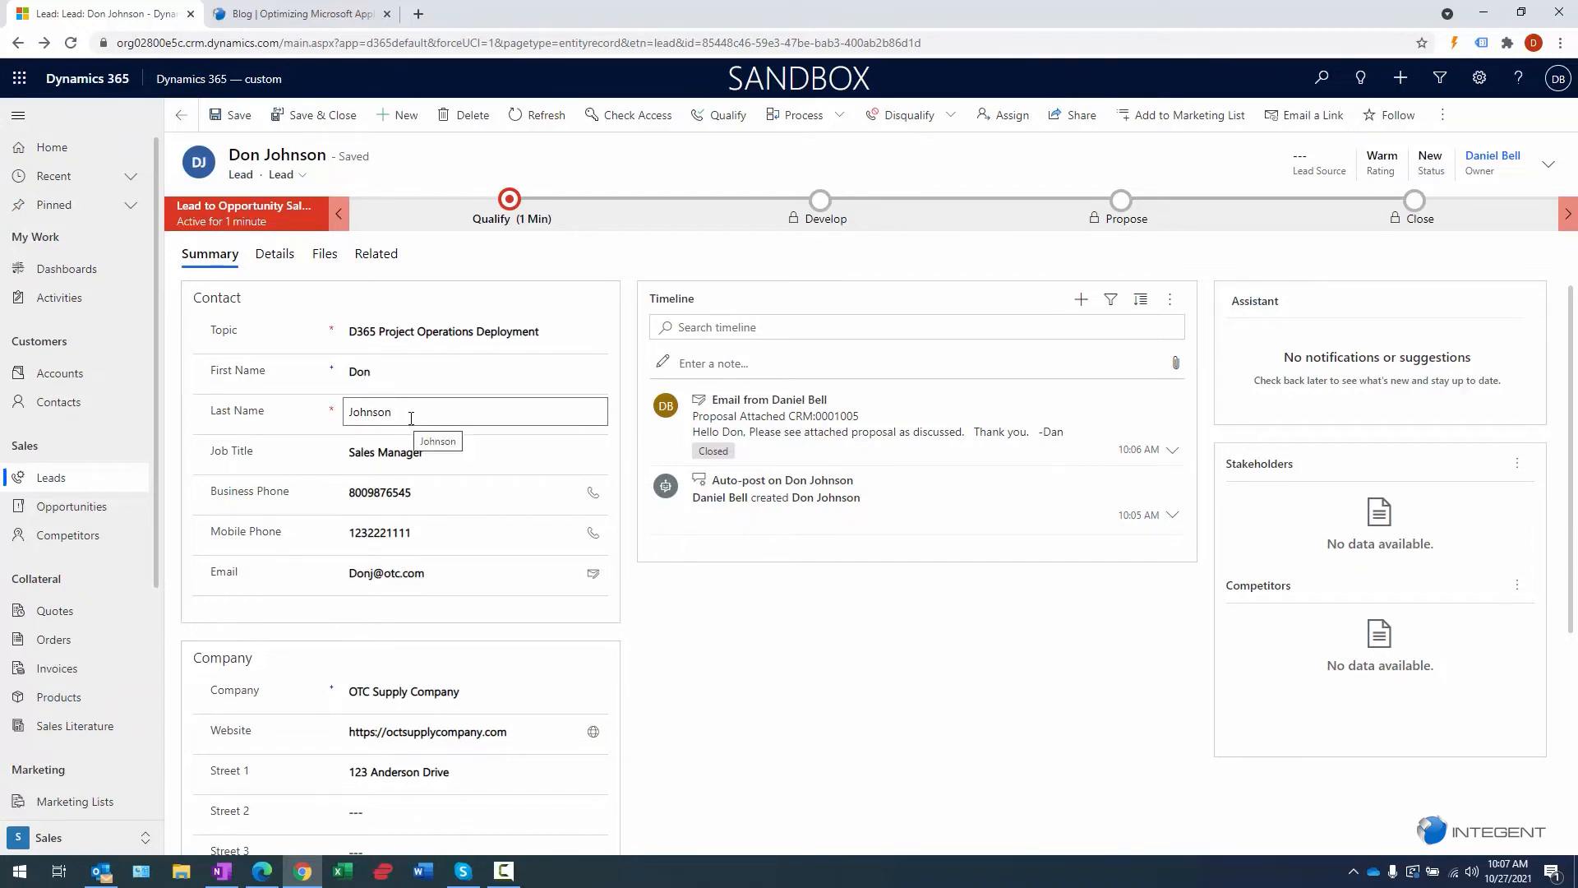
- Qualify the lead, creating the D365 Project Operations Deployment opportunity
click(730, 116)
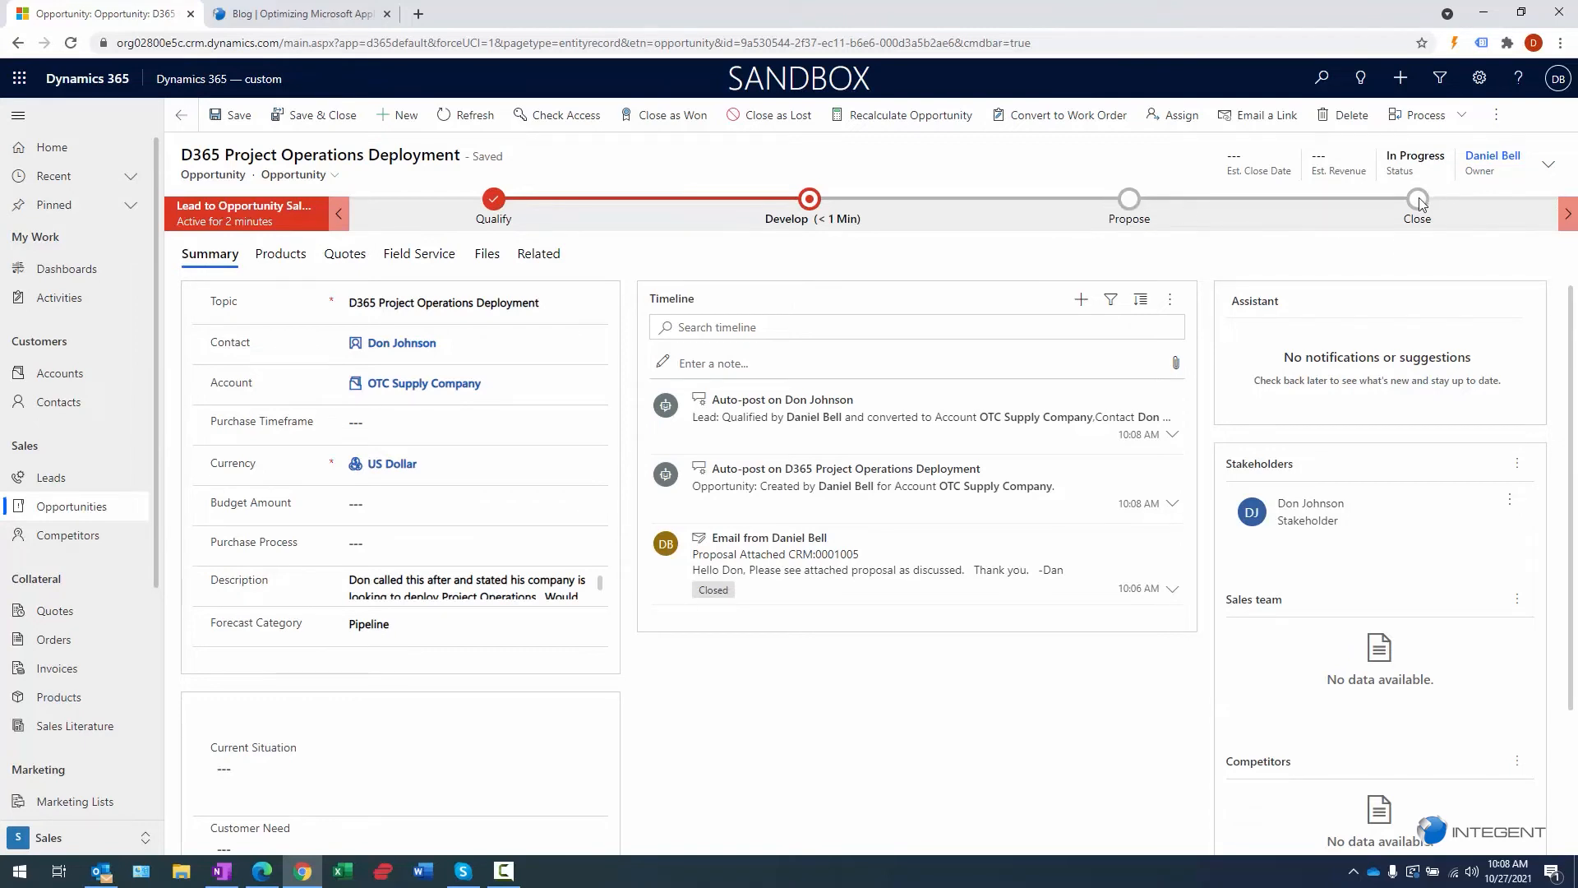
click(493, 201)
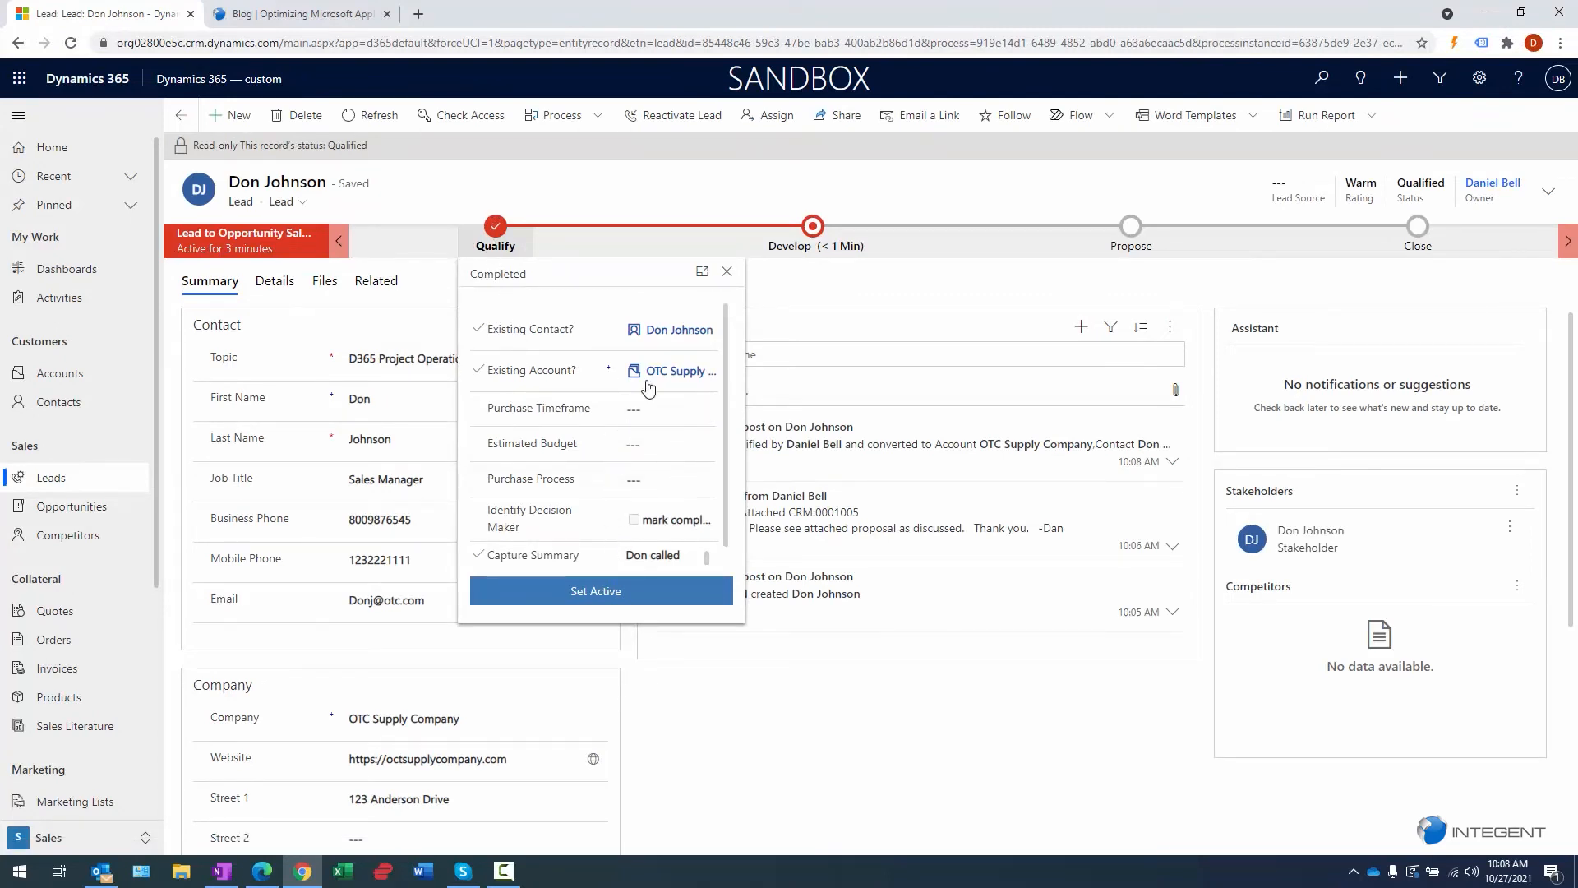
click(826, 238)
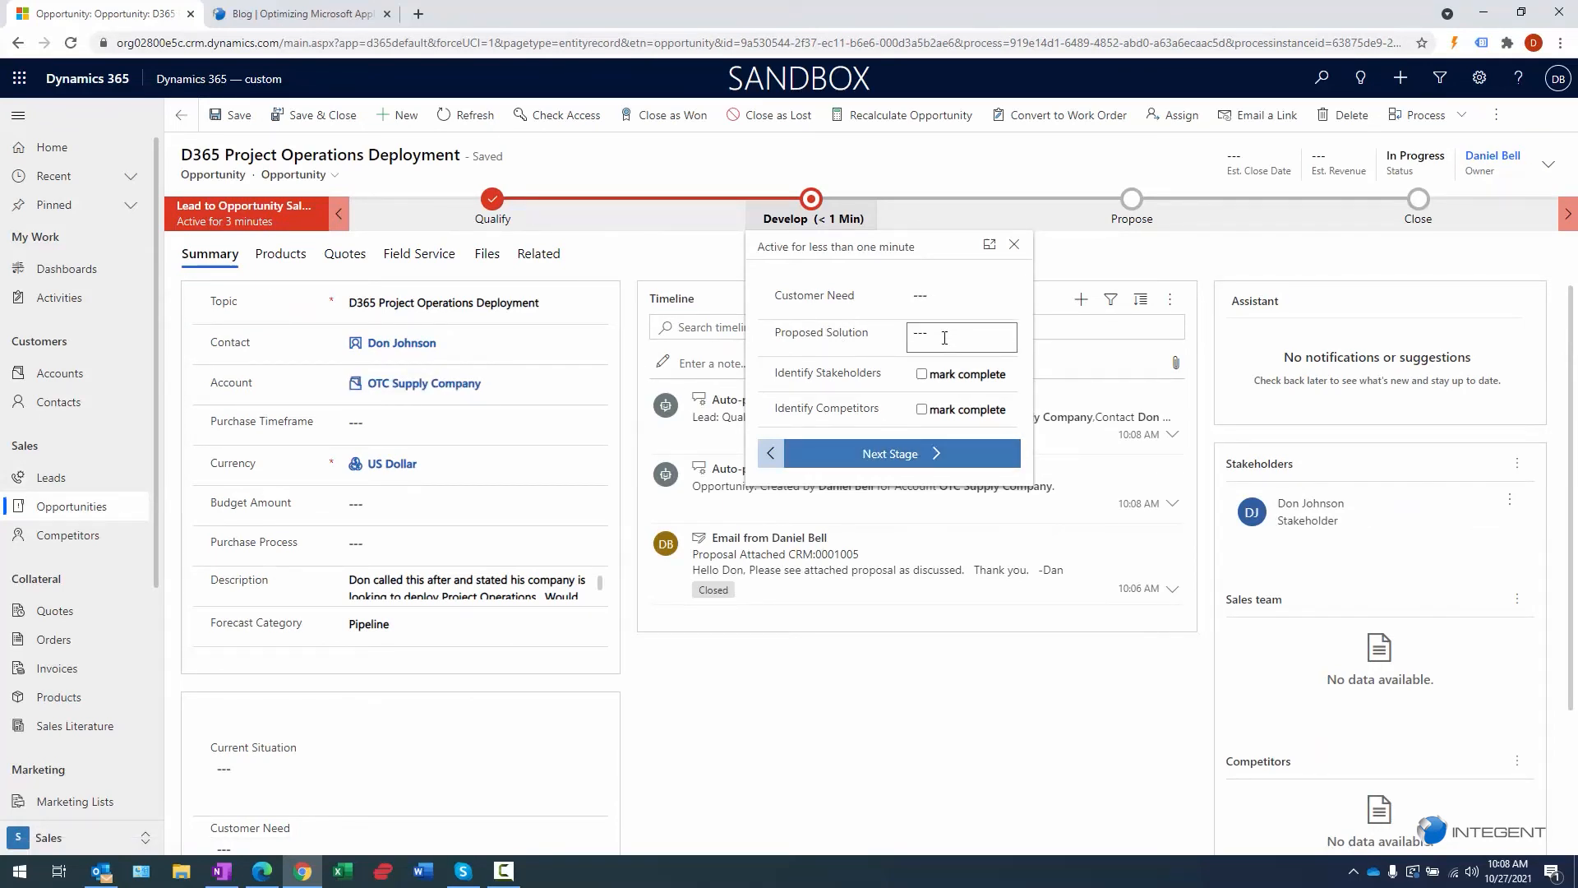
click(827, 683)
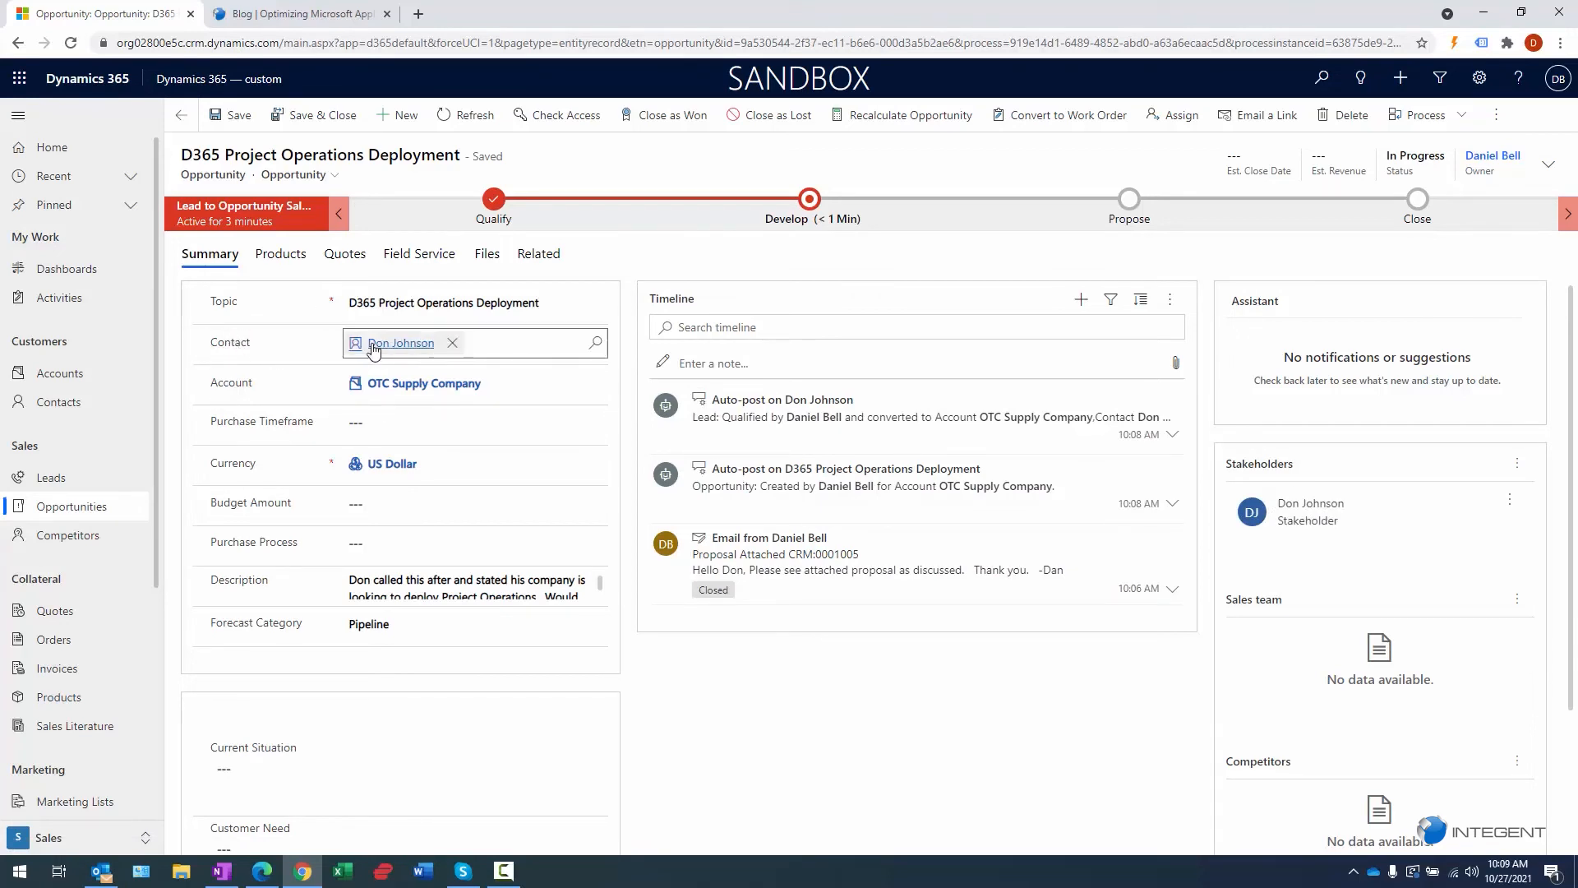
- Review the lead's new contact record, then go to the active Accounts list
mouse_move(407, 346)
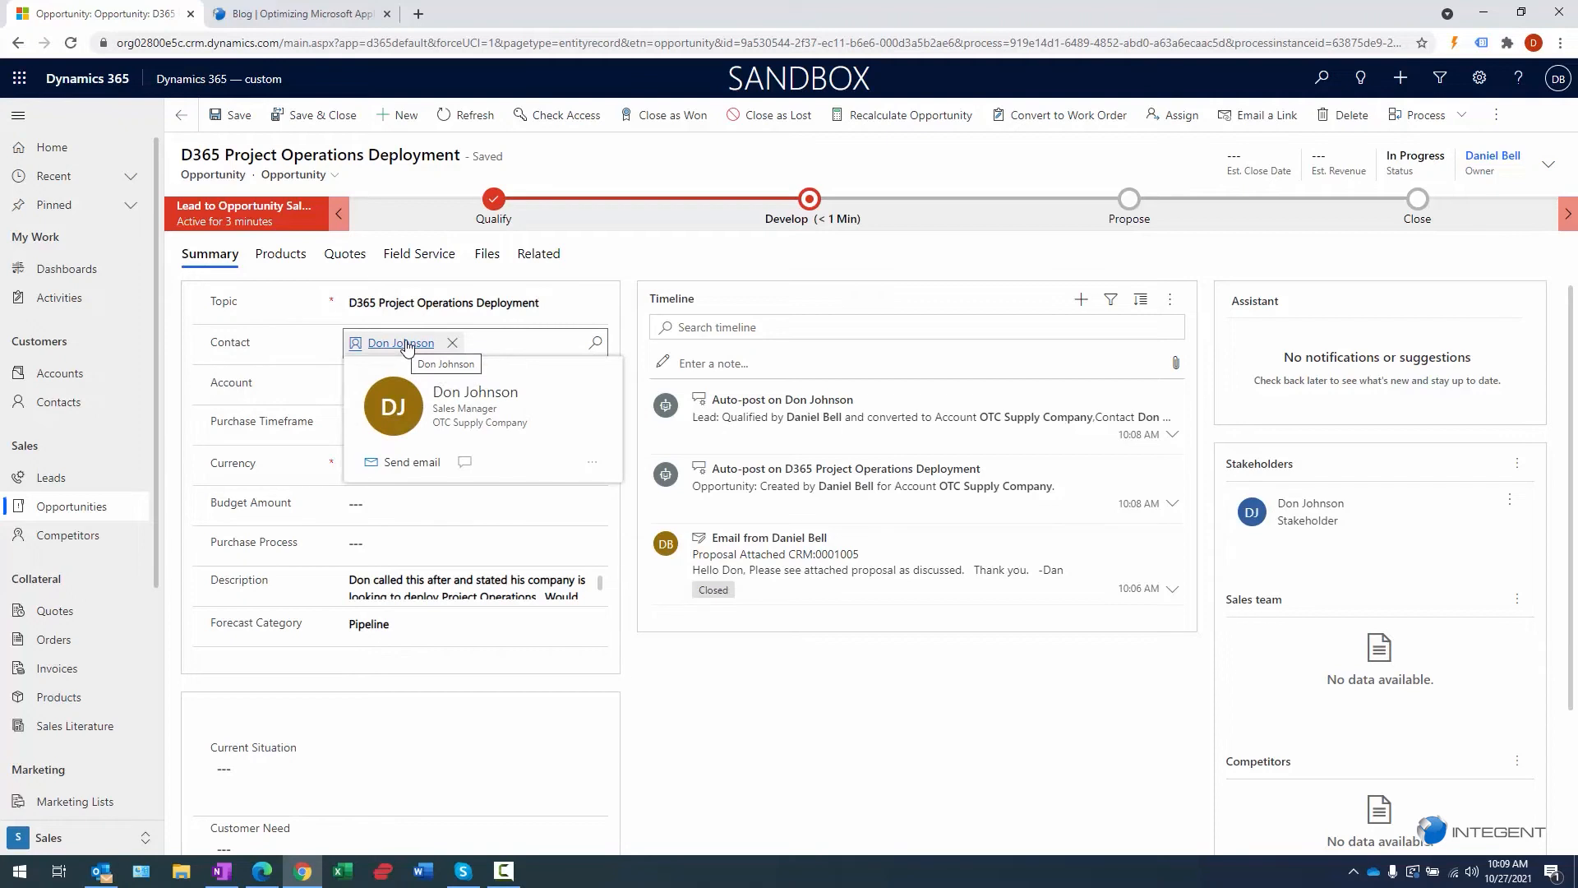
click(405, 346)
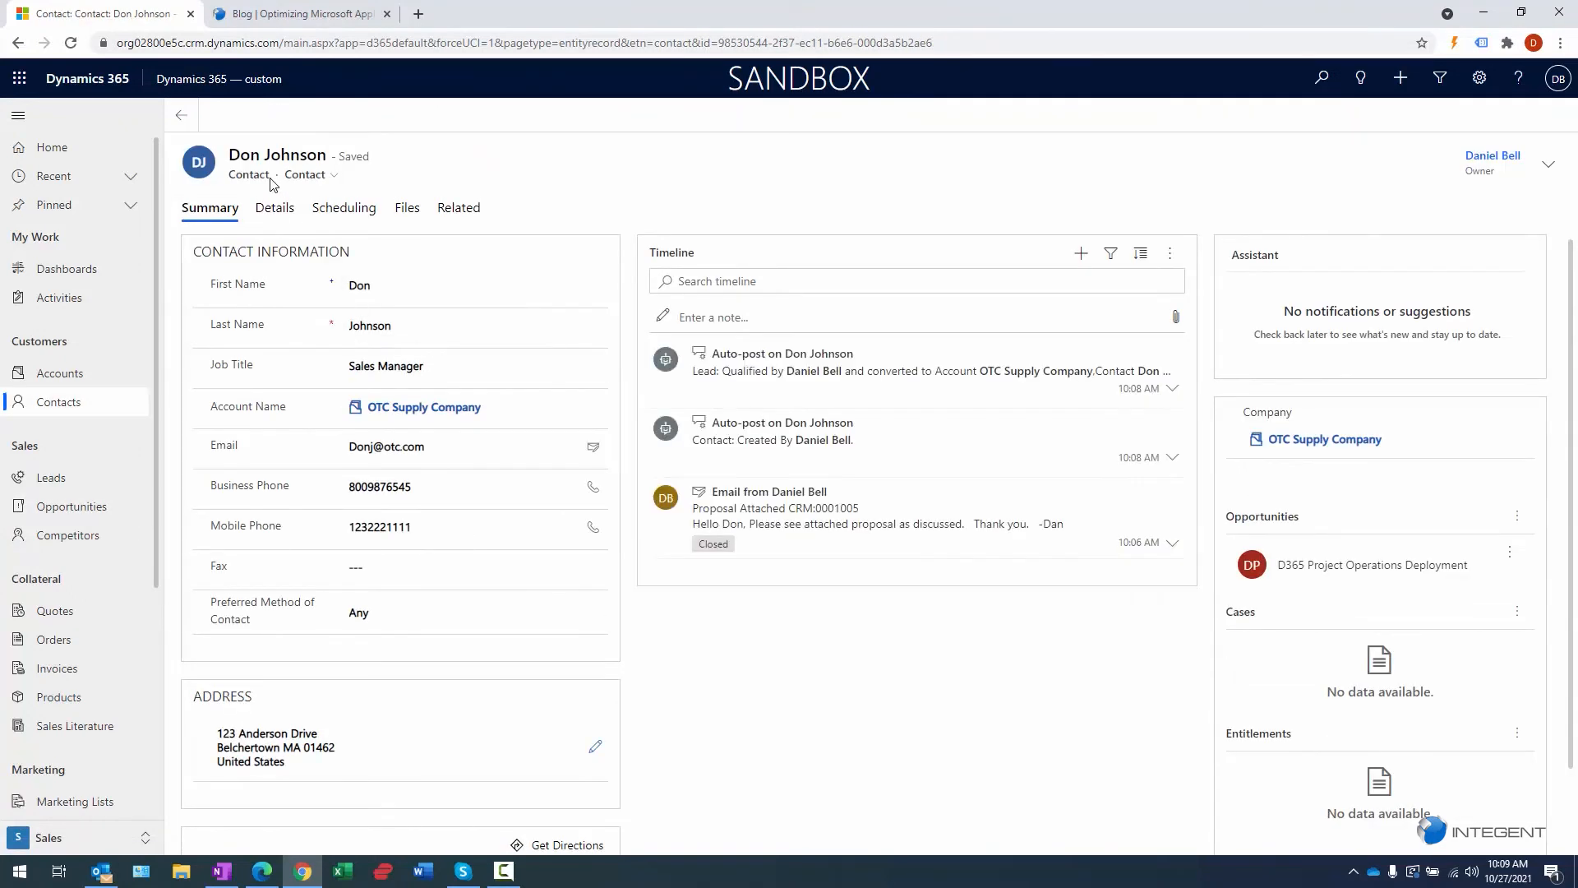
drag(327, 162, 235, 160)
click(415, 161)
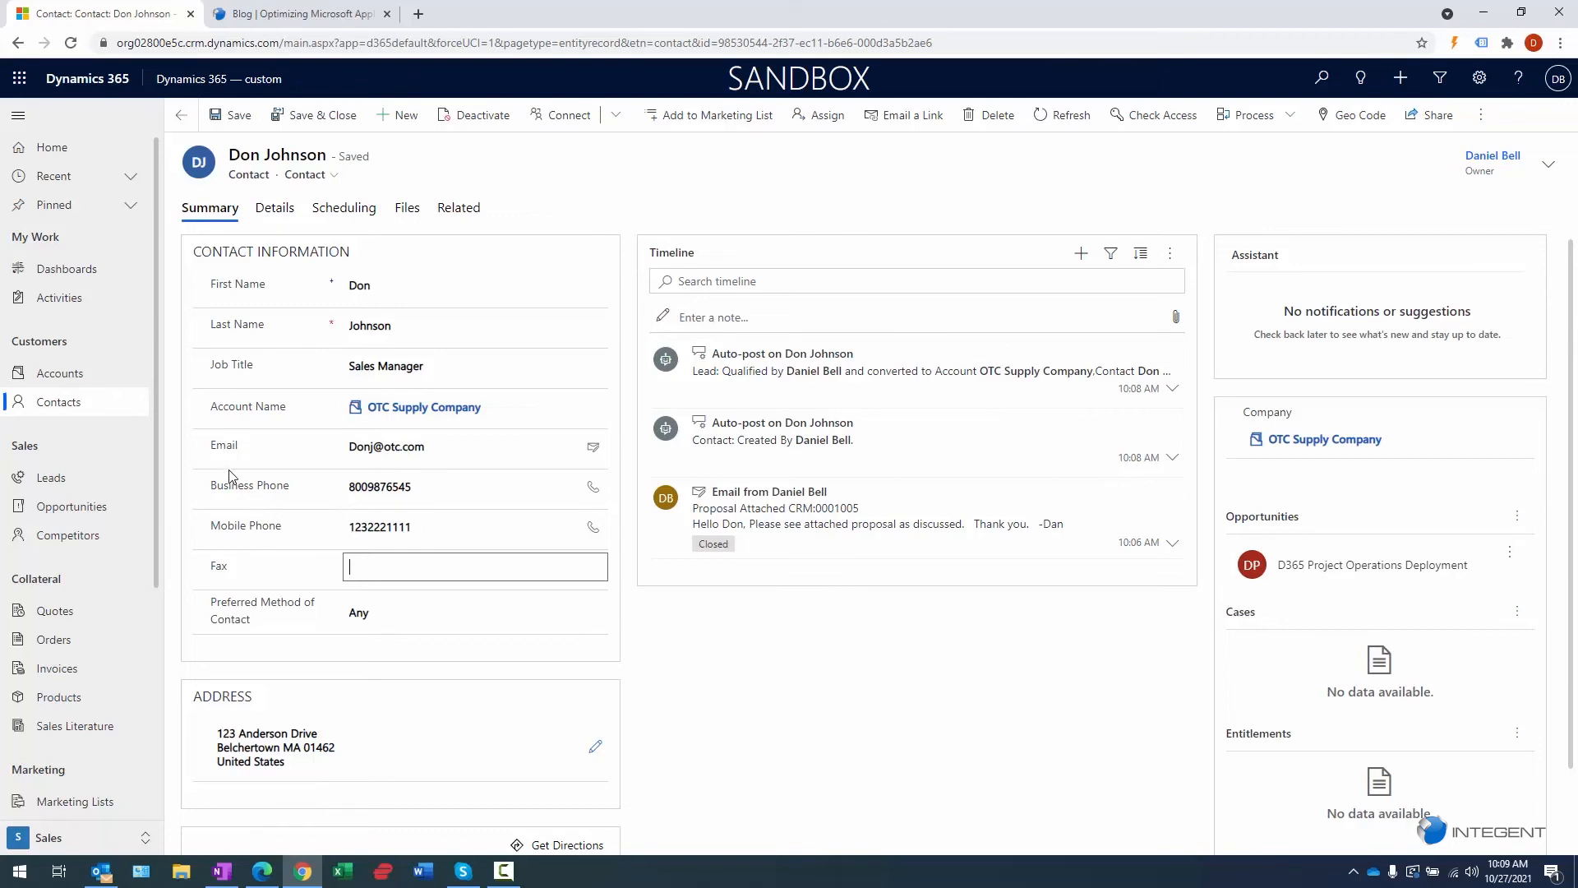
click(57, 374)
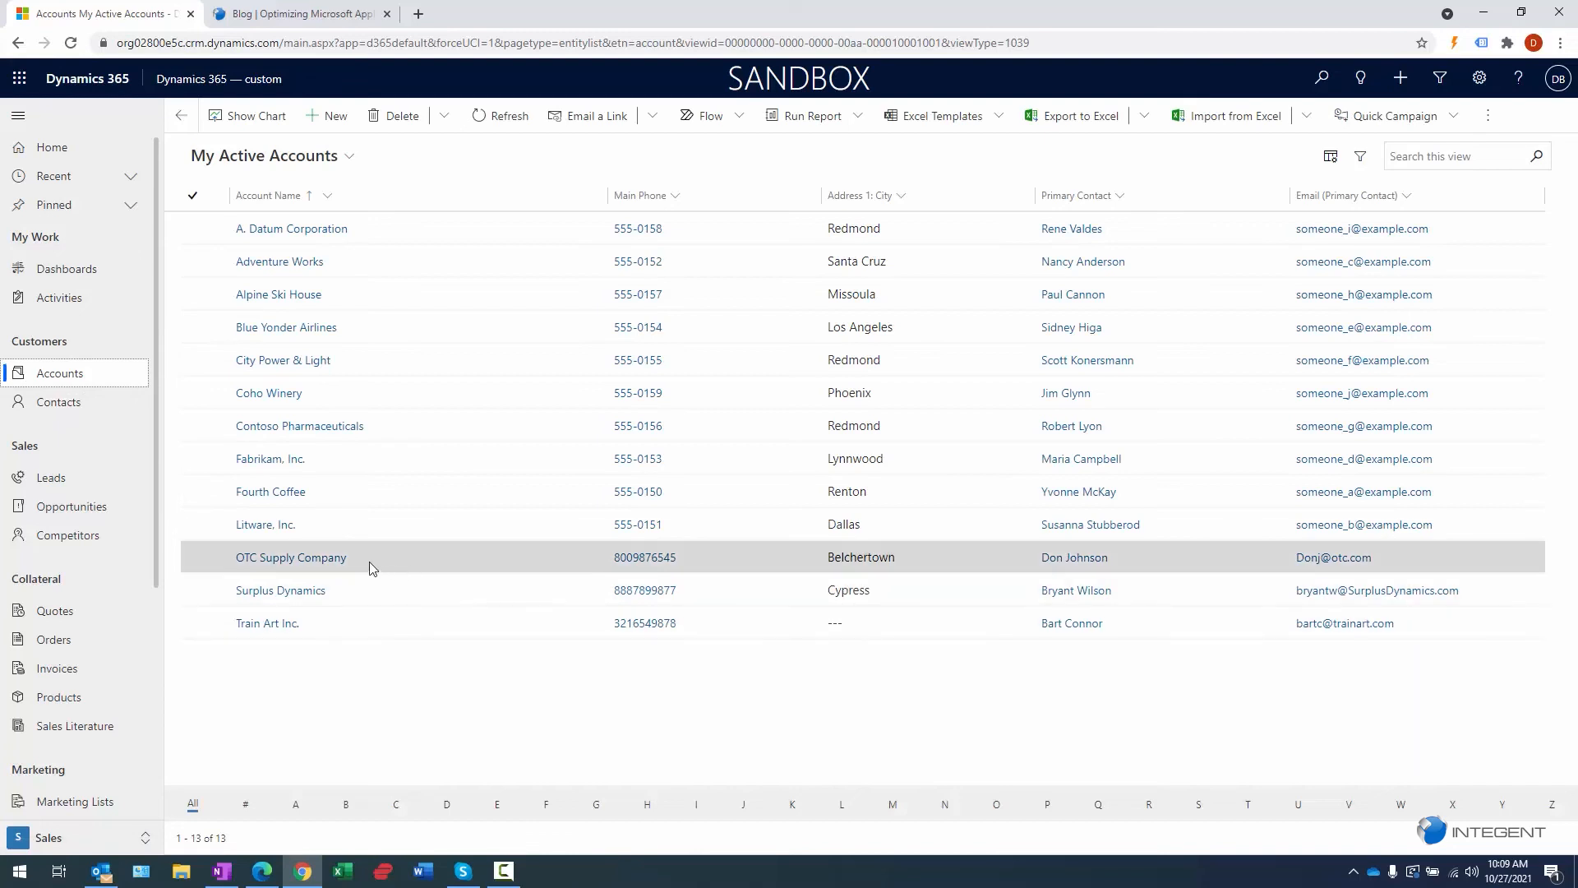
- Open the OTC Supply Company account, then the D365 Project Operations Deployment opportunity from Opportunities
click(287, 560)
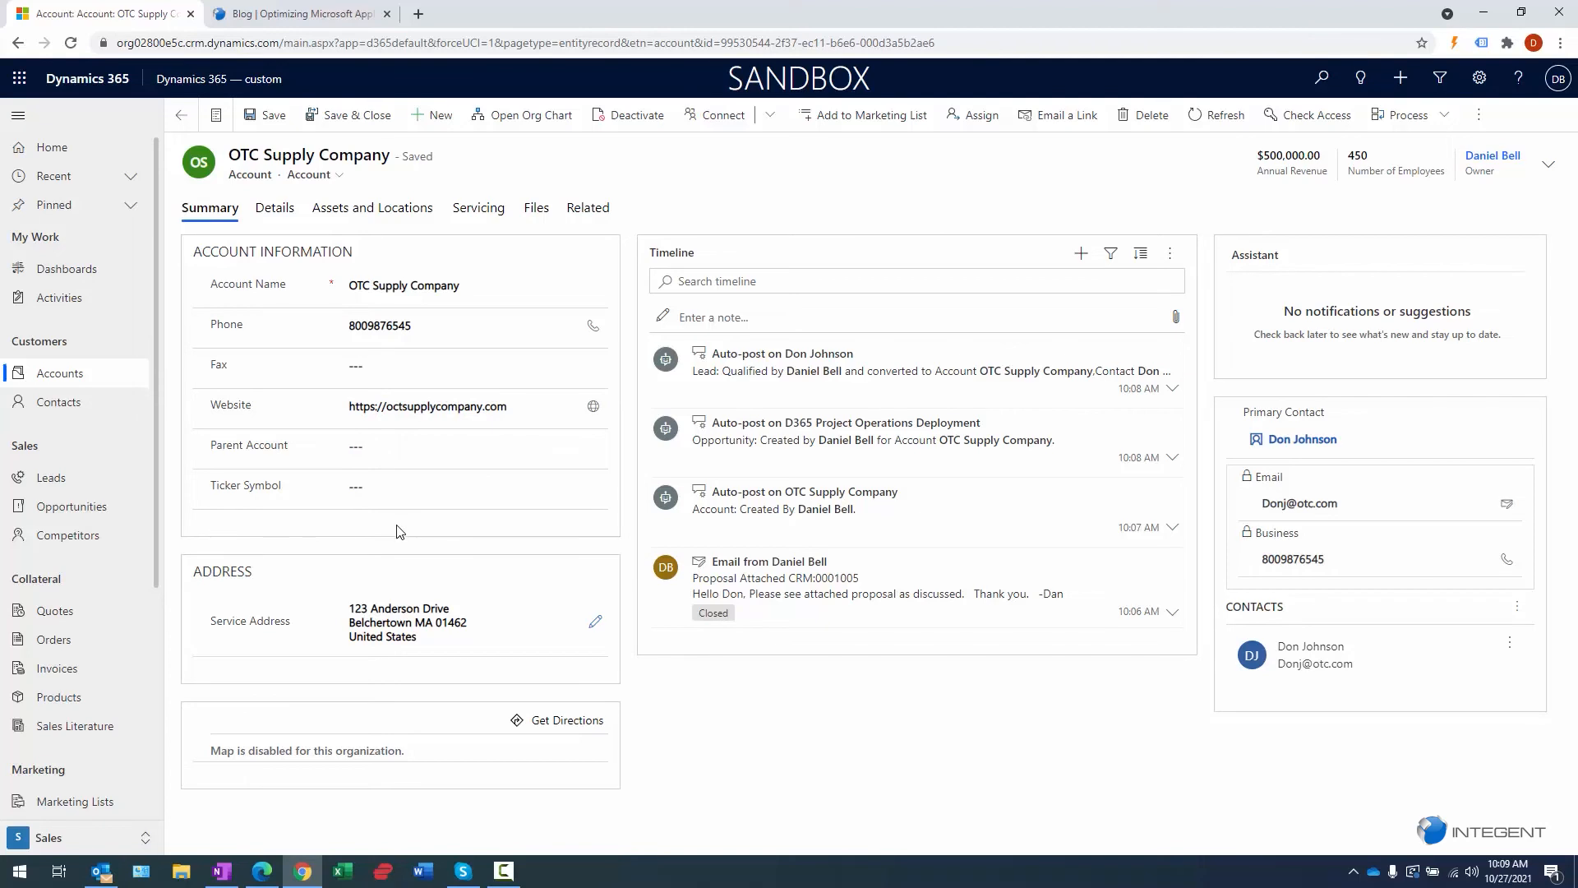
click(83, 509)
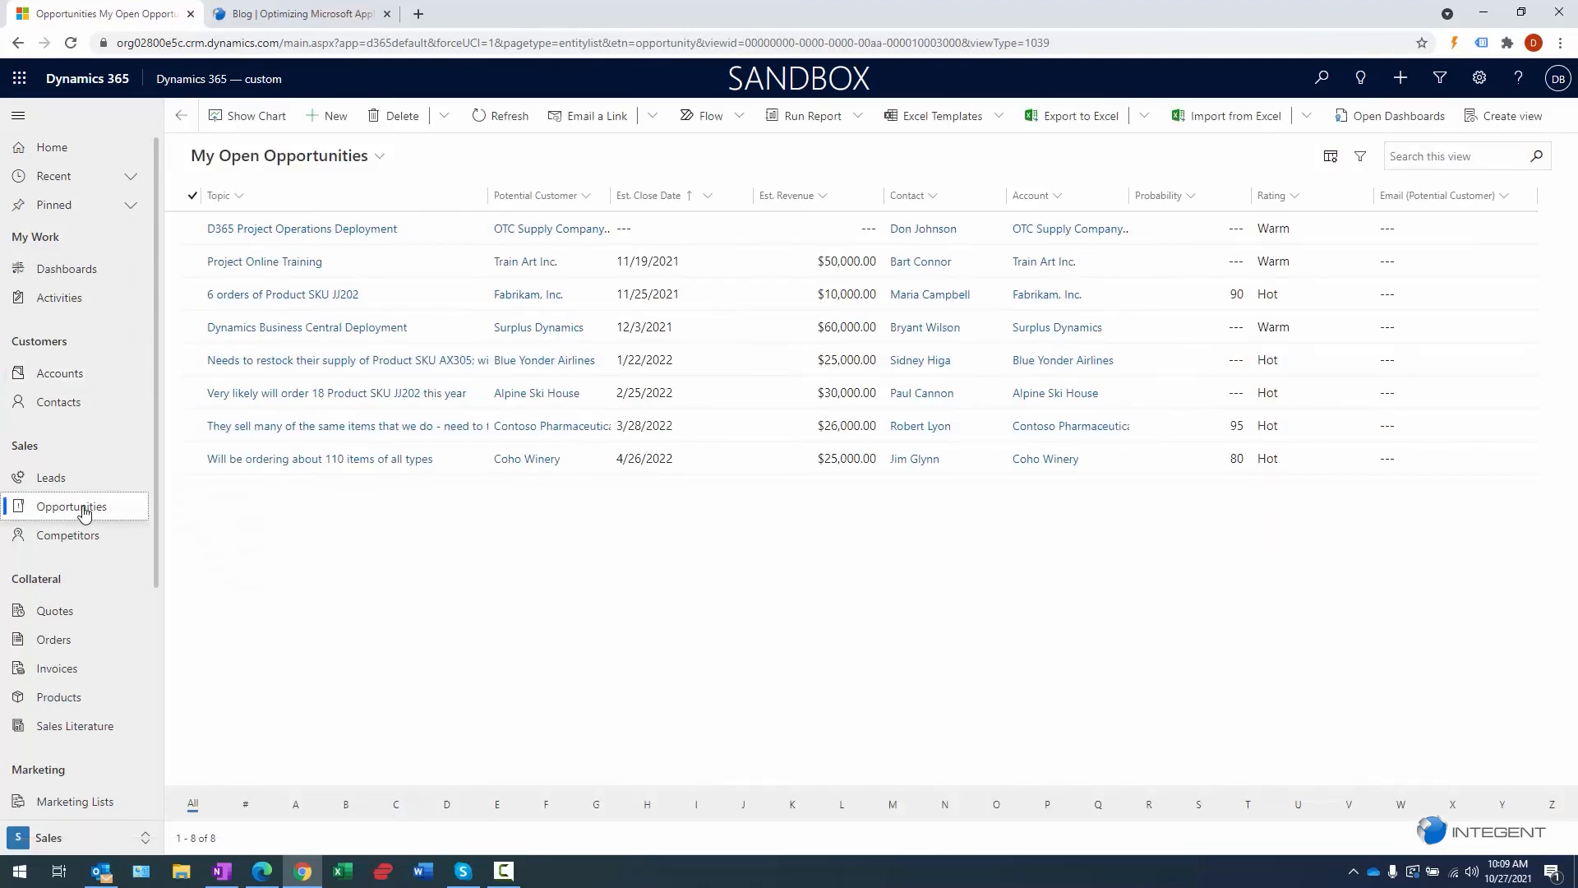
click(278, 236)
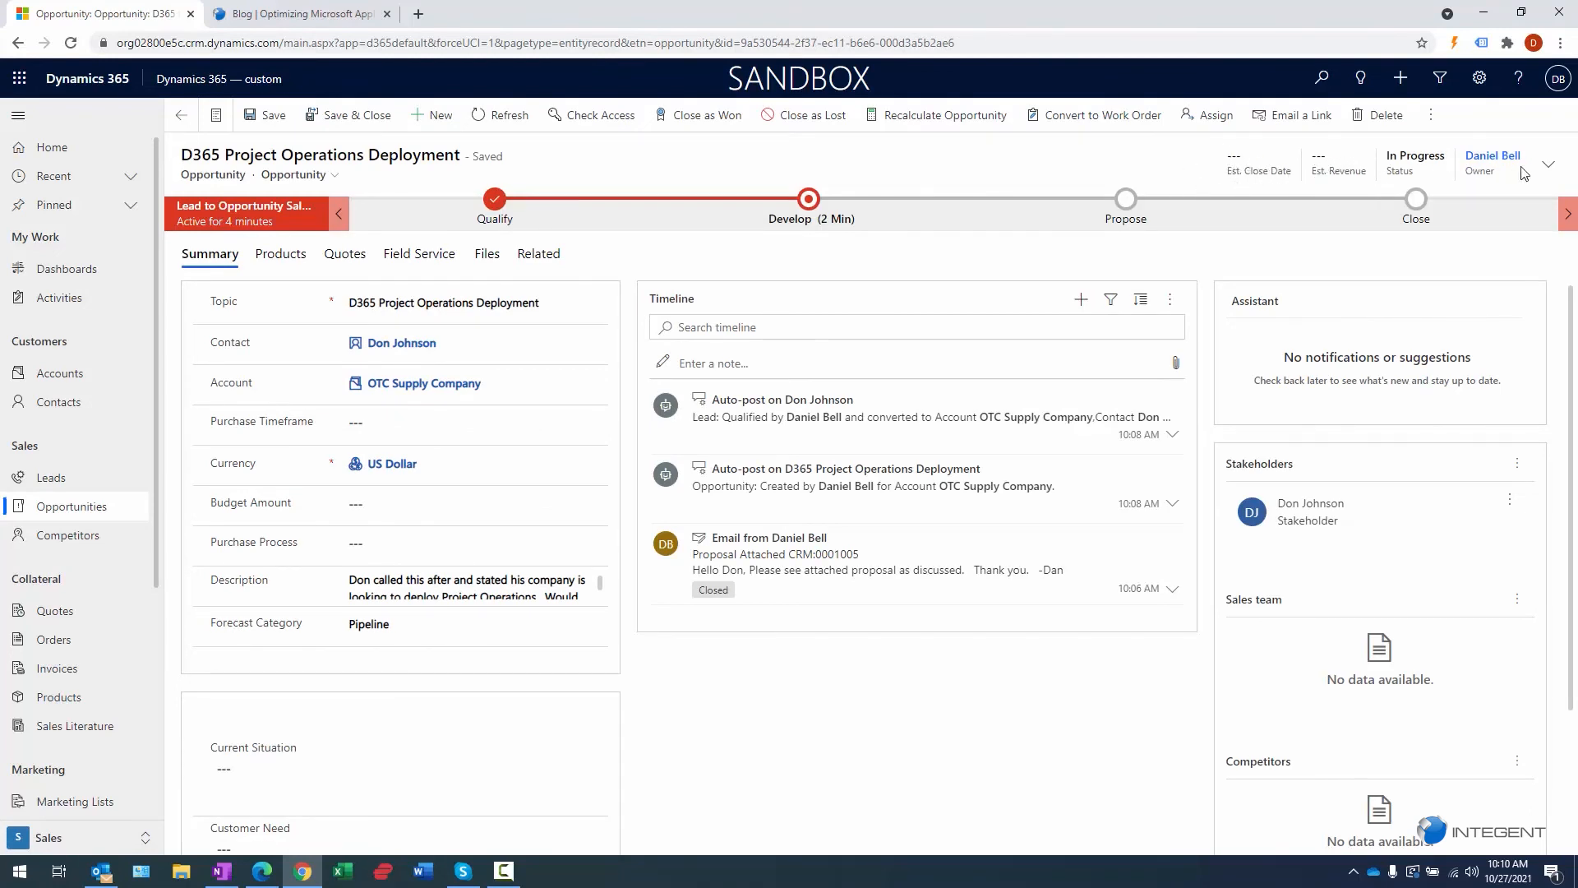
- Set the opportunity's estimated close date to December 3, 2021 (12/3/2021)
click(1548, 164)
click(1413, 213)
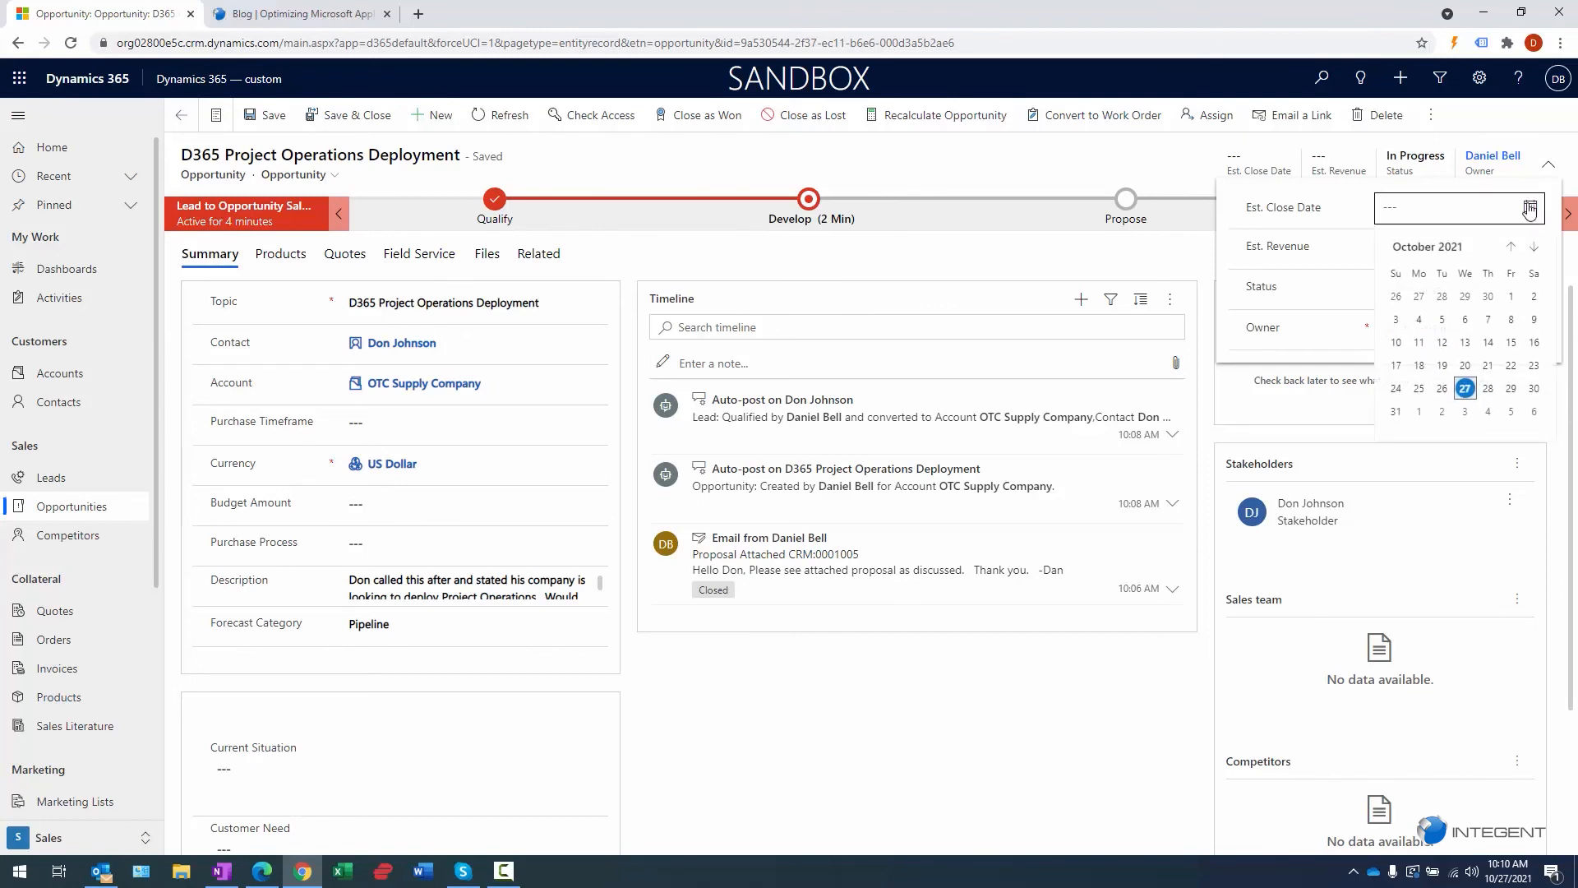
click(1530, 208)
click(1529, 208)
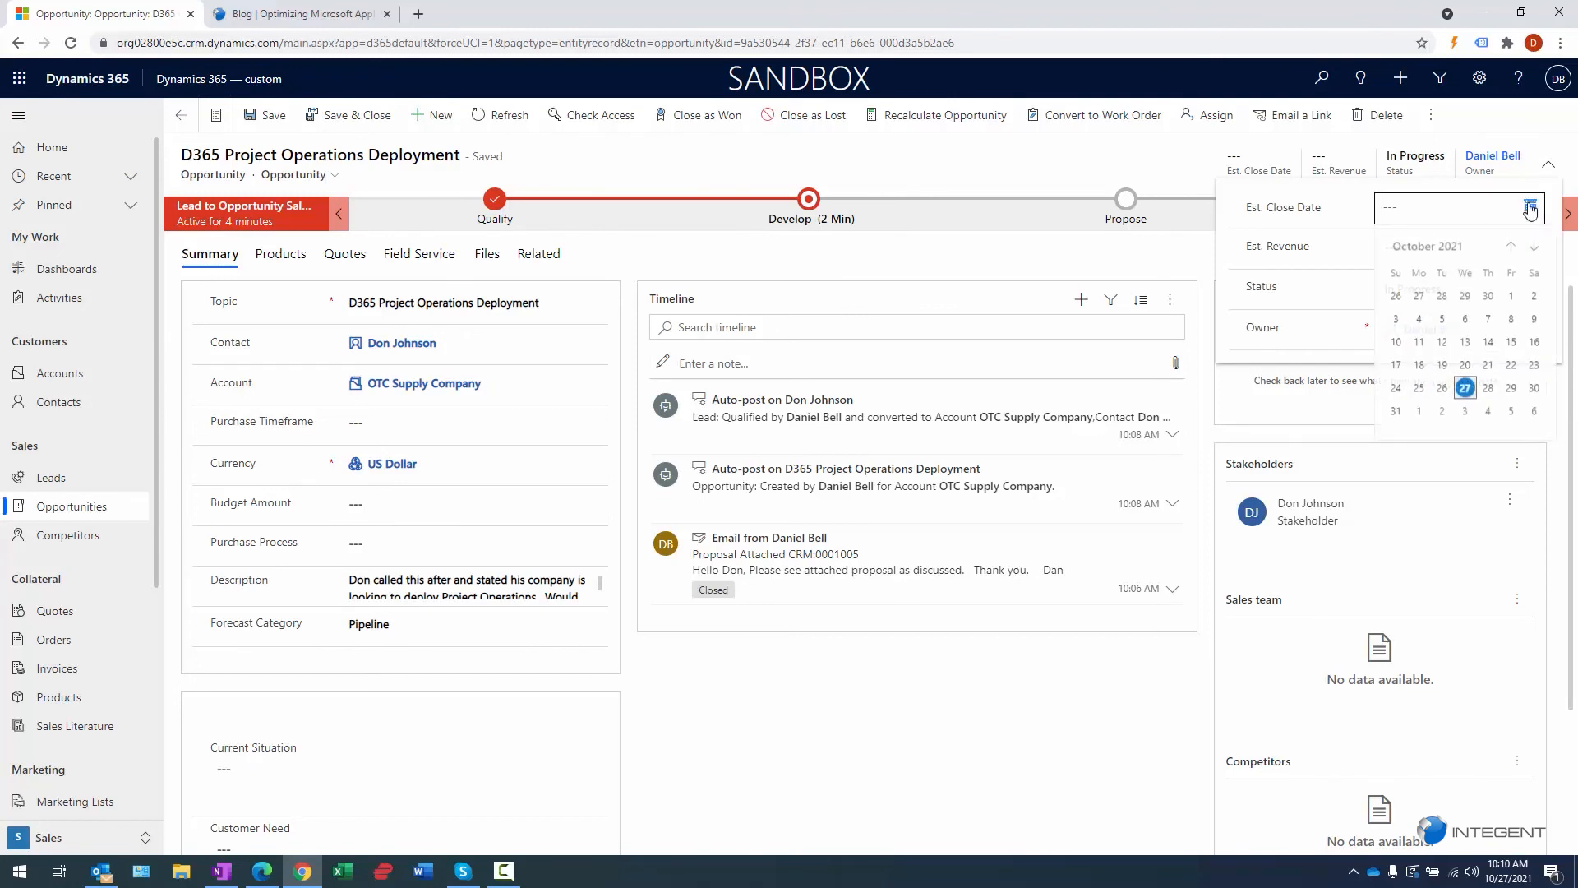
click(1534, 246)
click(1512, 391)
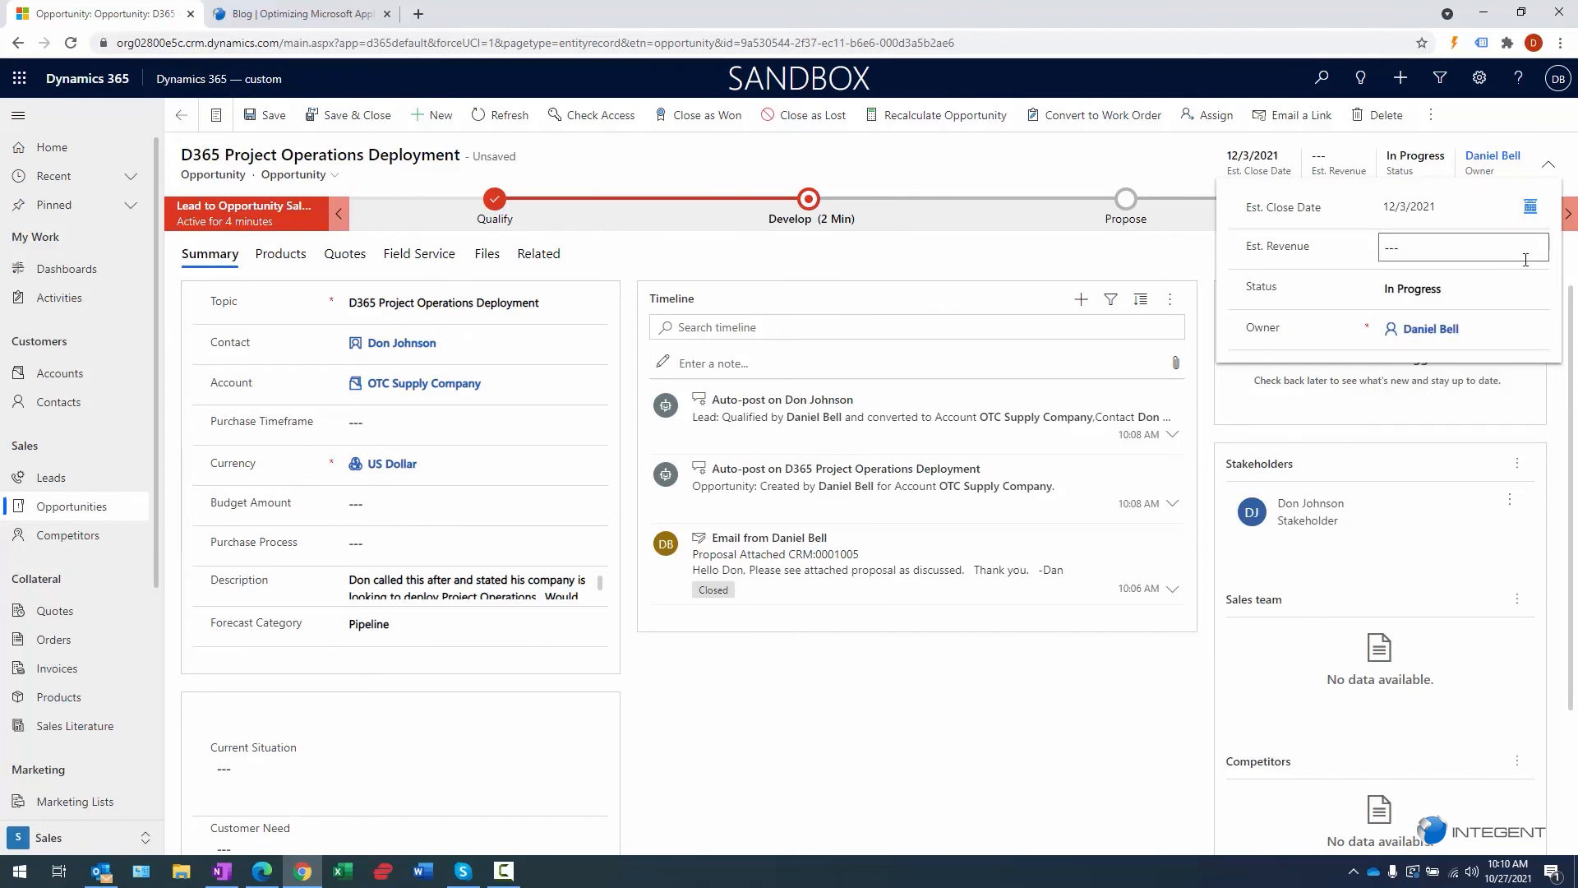
- Enter $60,000.00 as the estimated revenue and collapse the header fields
click(1512, 256)
click(1432, 207)
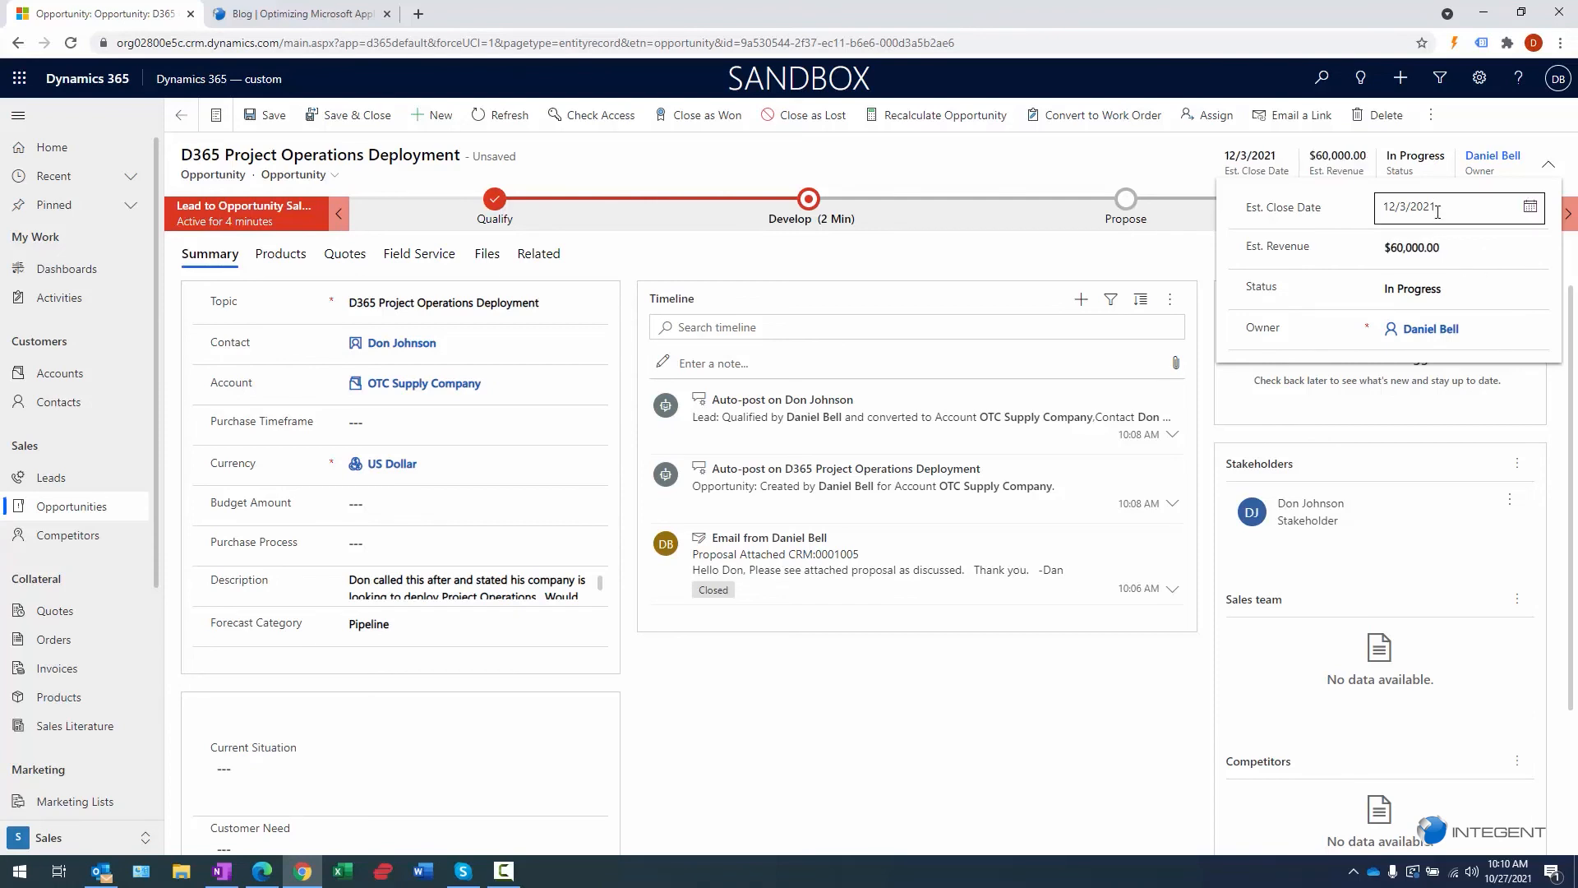
click(1105, 618)
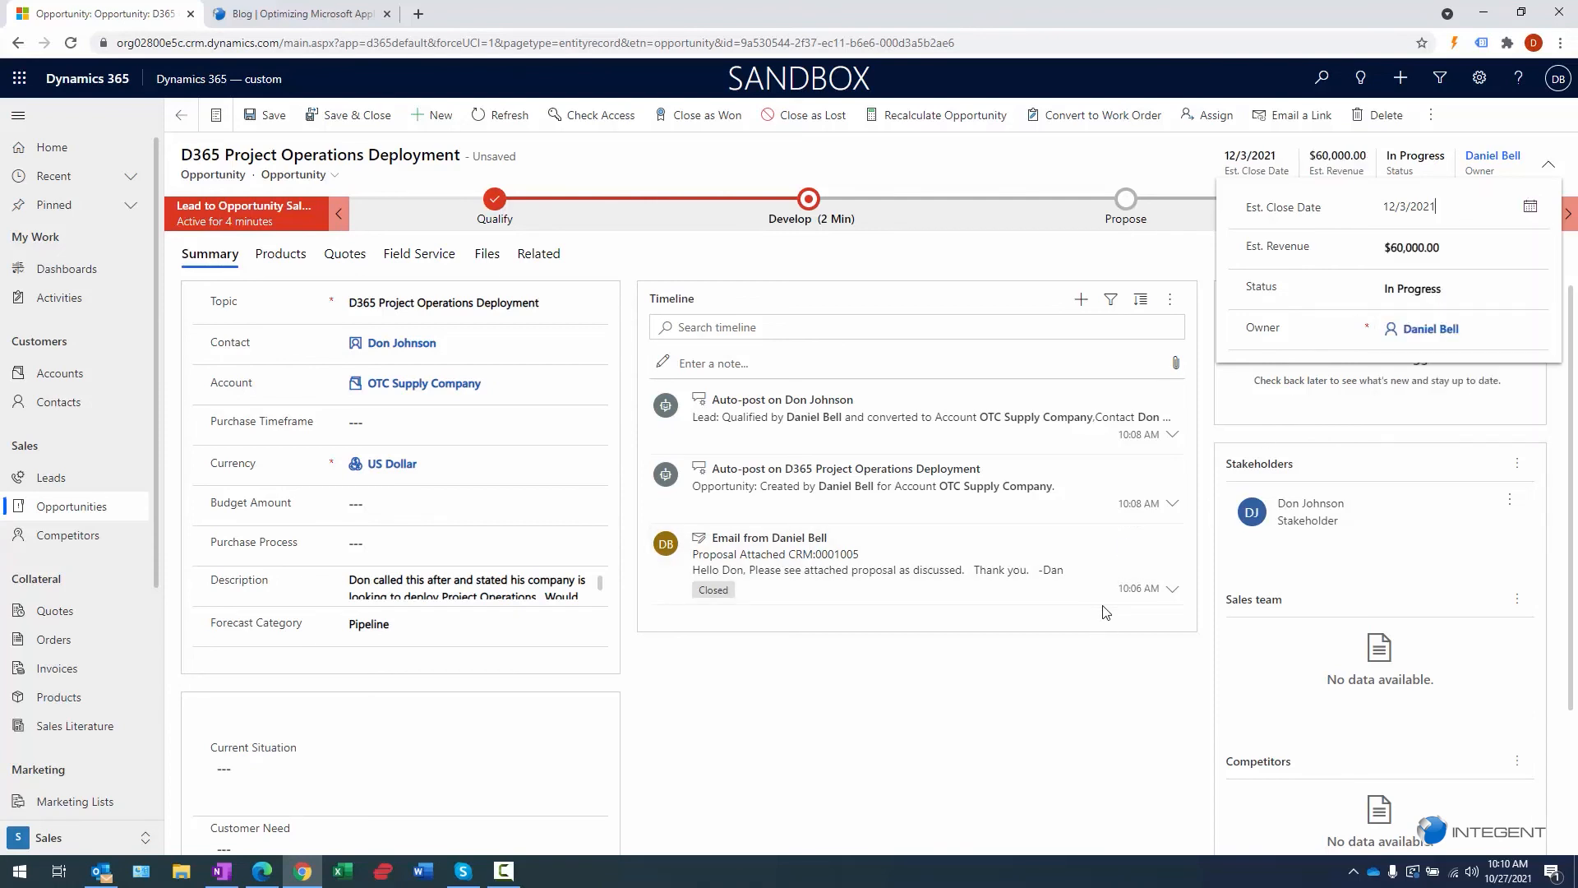
click(1547, 164)
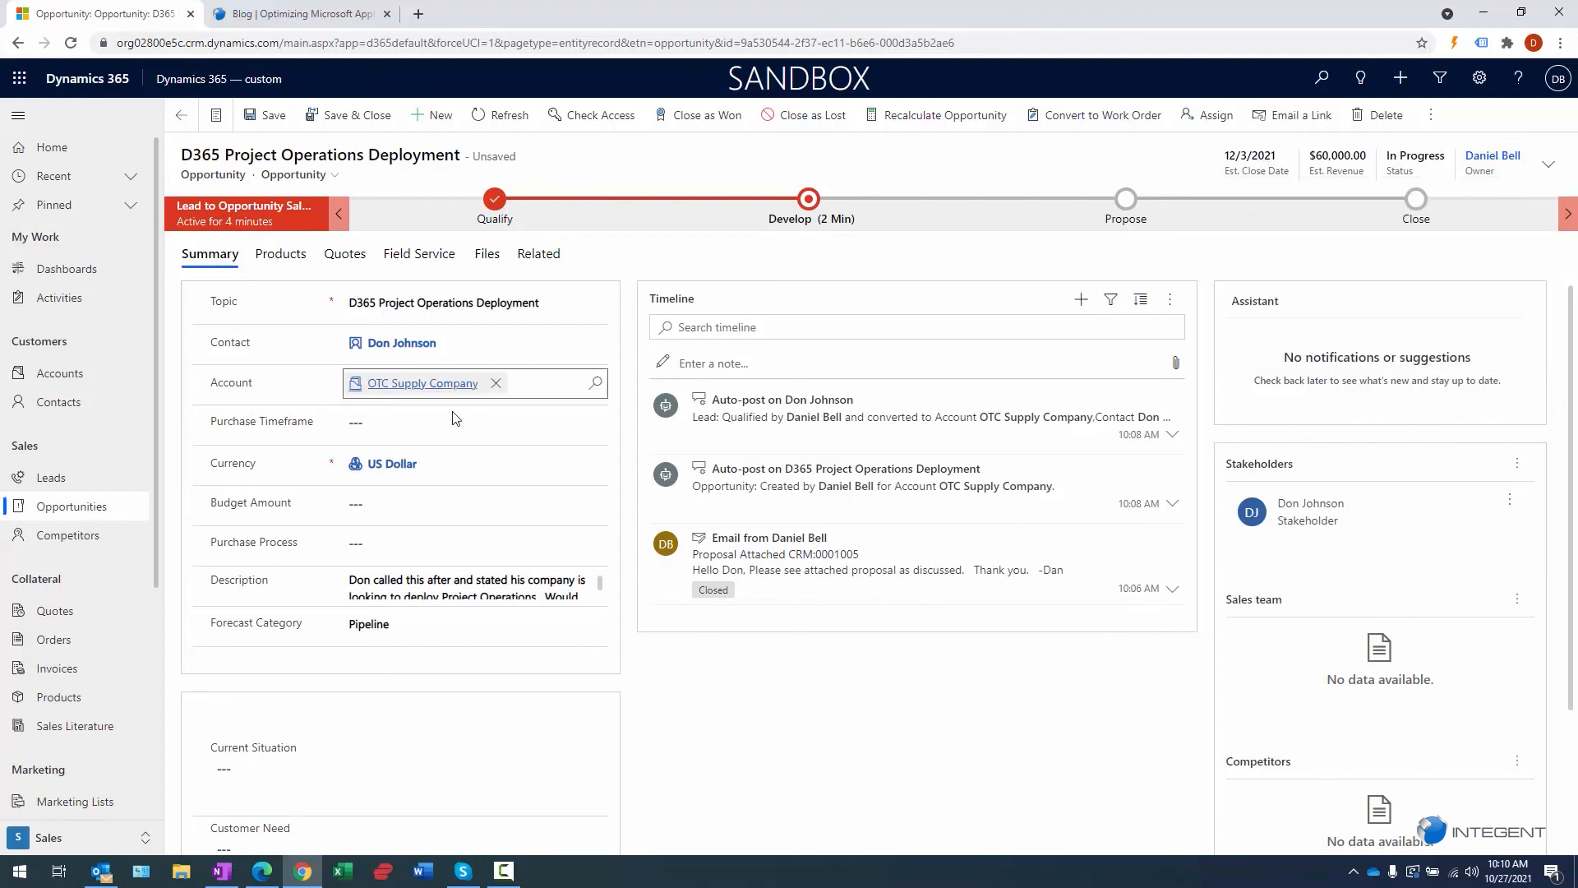